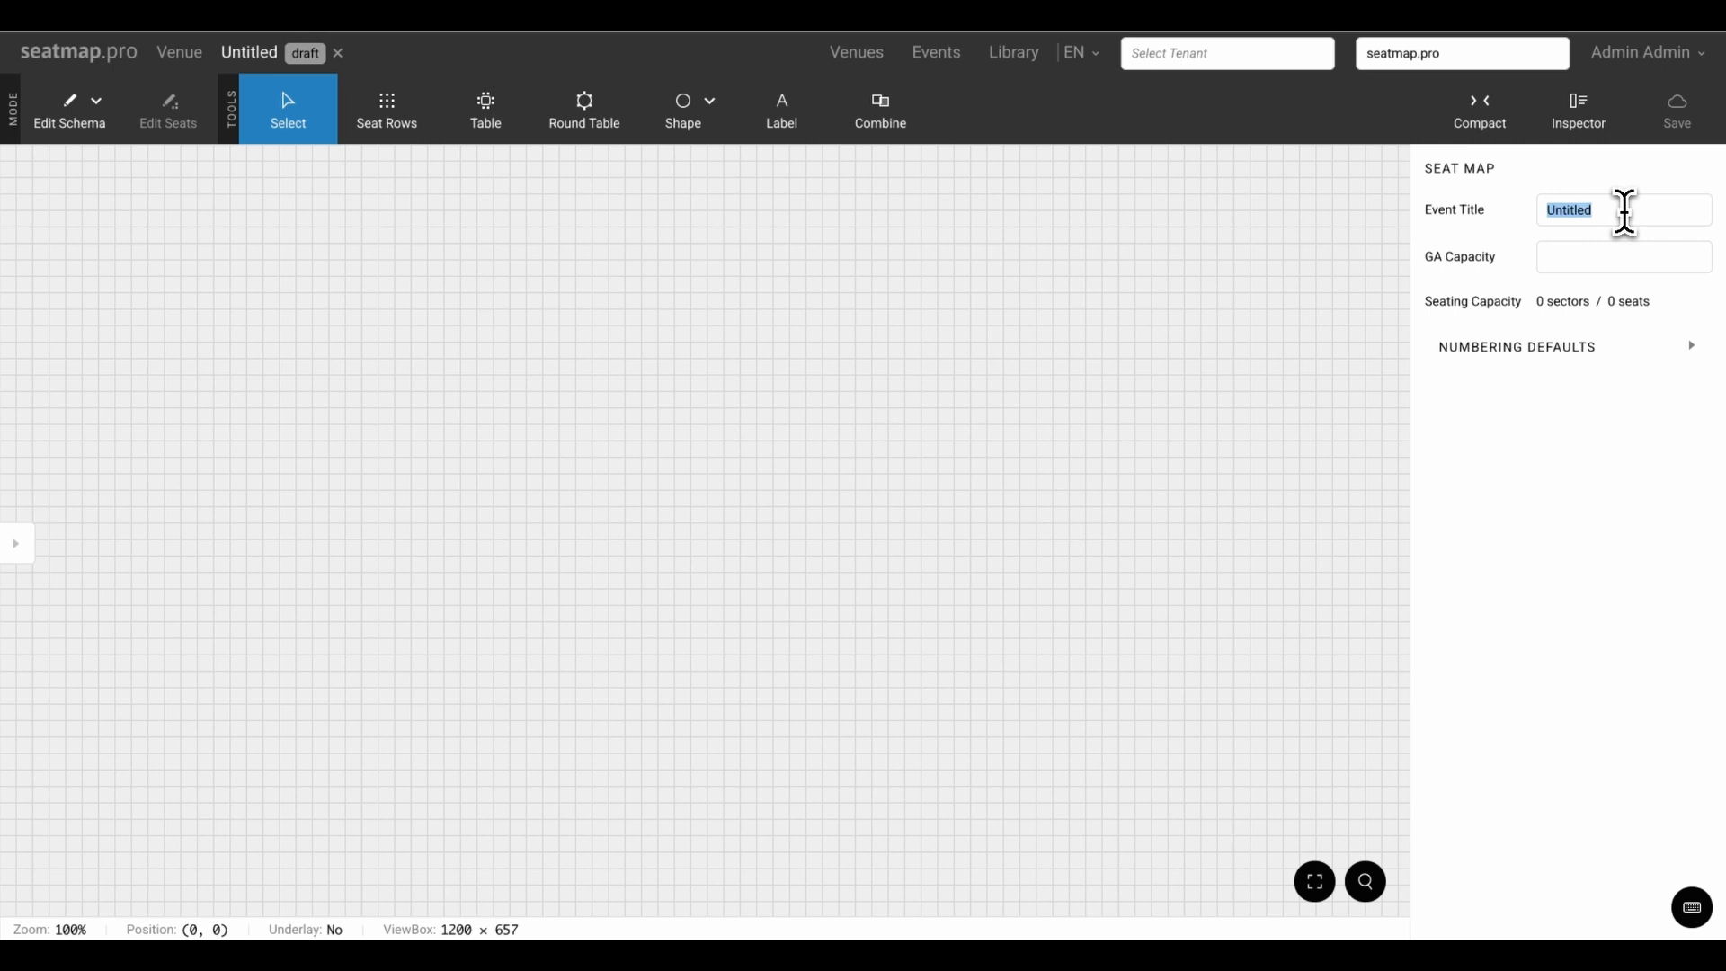
# Title the event Arena Riga and configure a 3750 × 2300 venue shape with a 750 corner radius
pyautogui.write('Arena Riga')
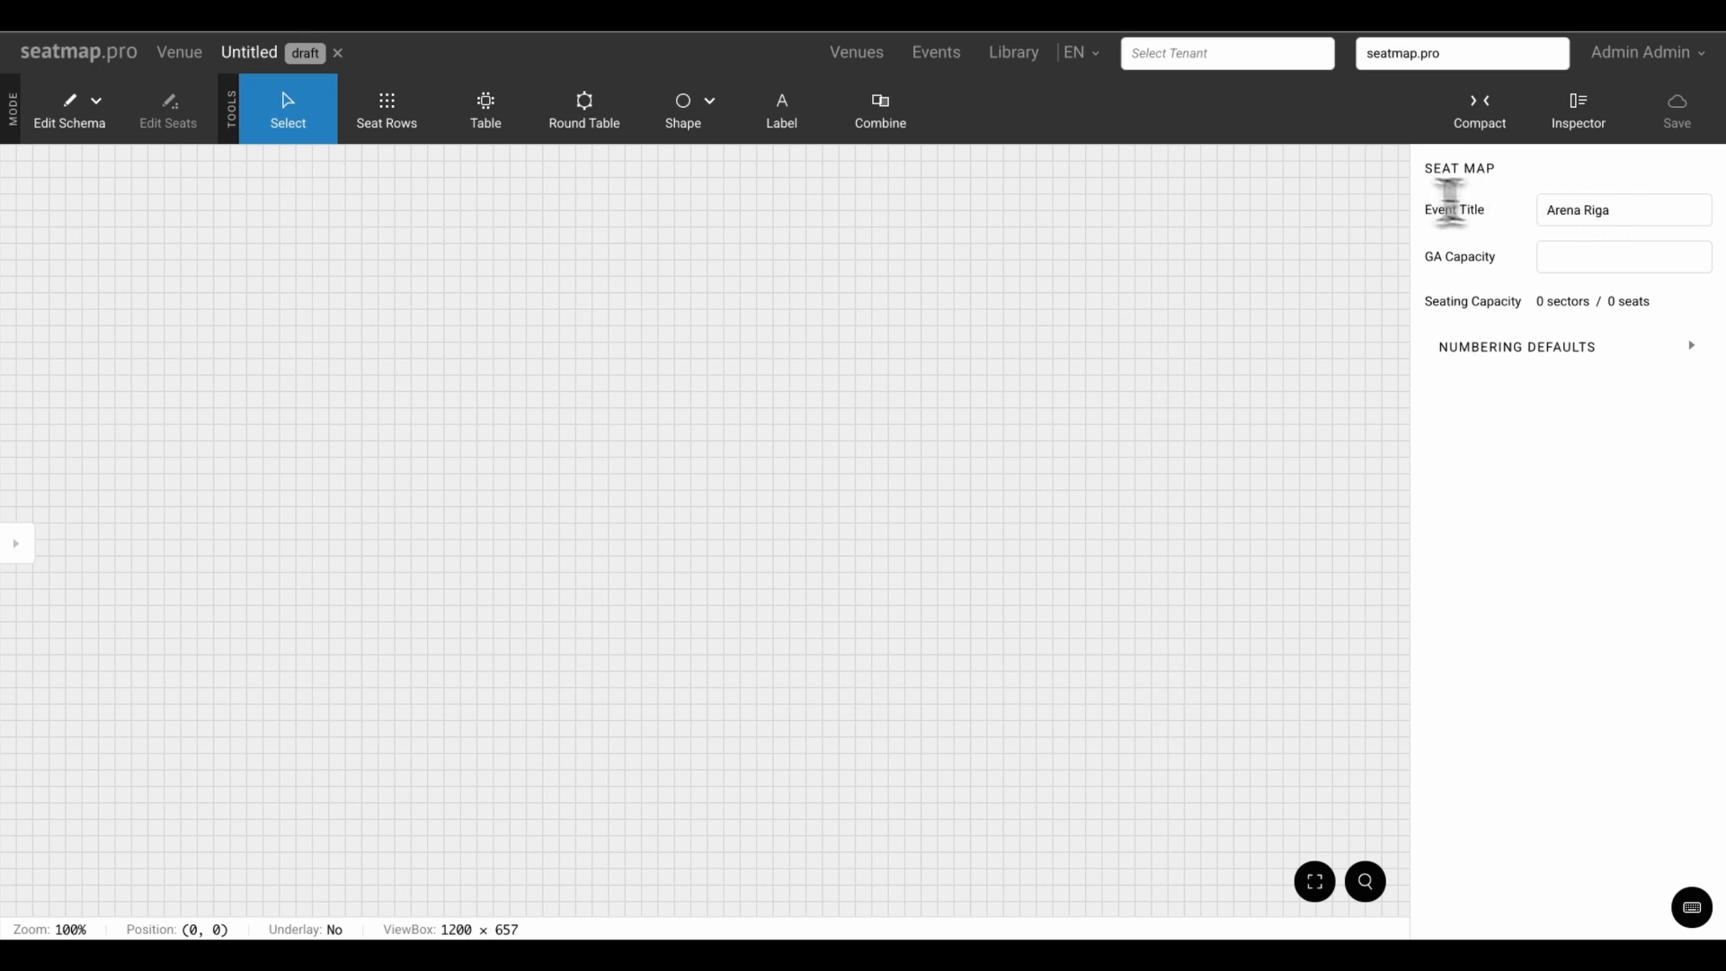
pyautogui.click(85, 109)
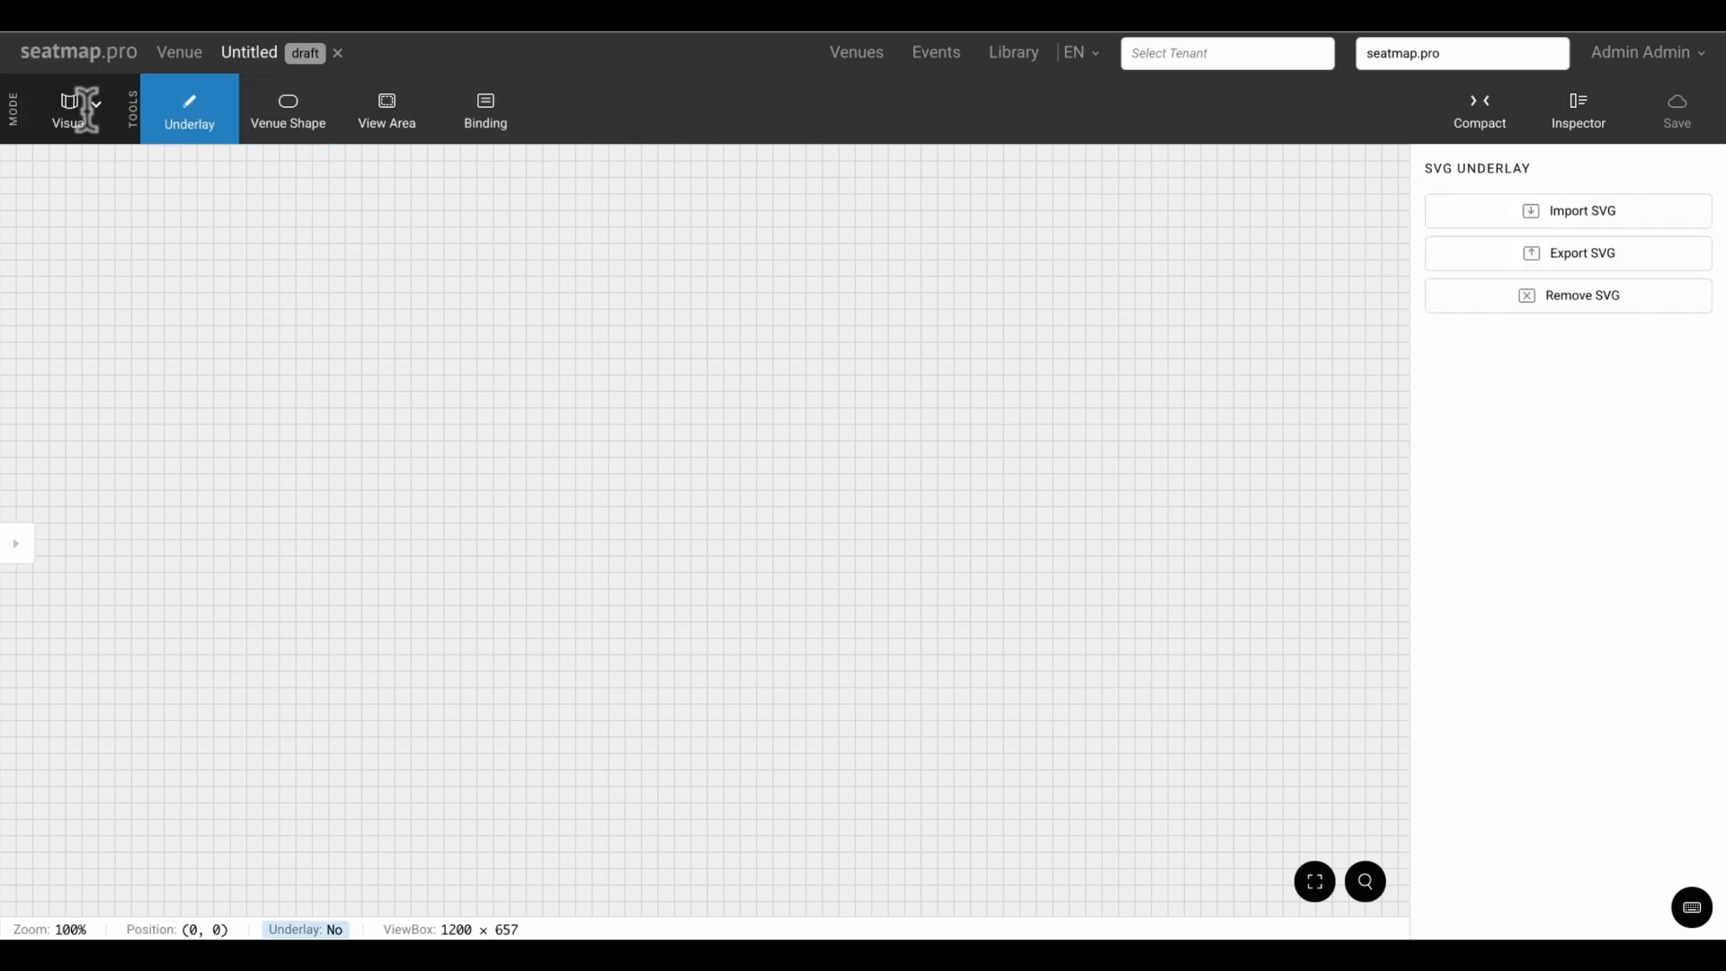
pyautogui.click(293, 133)
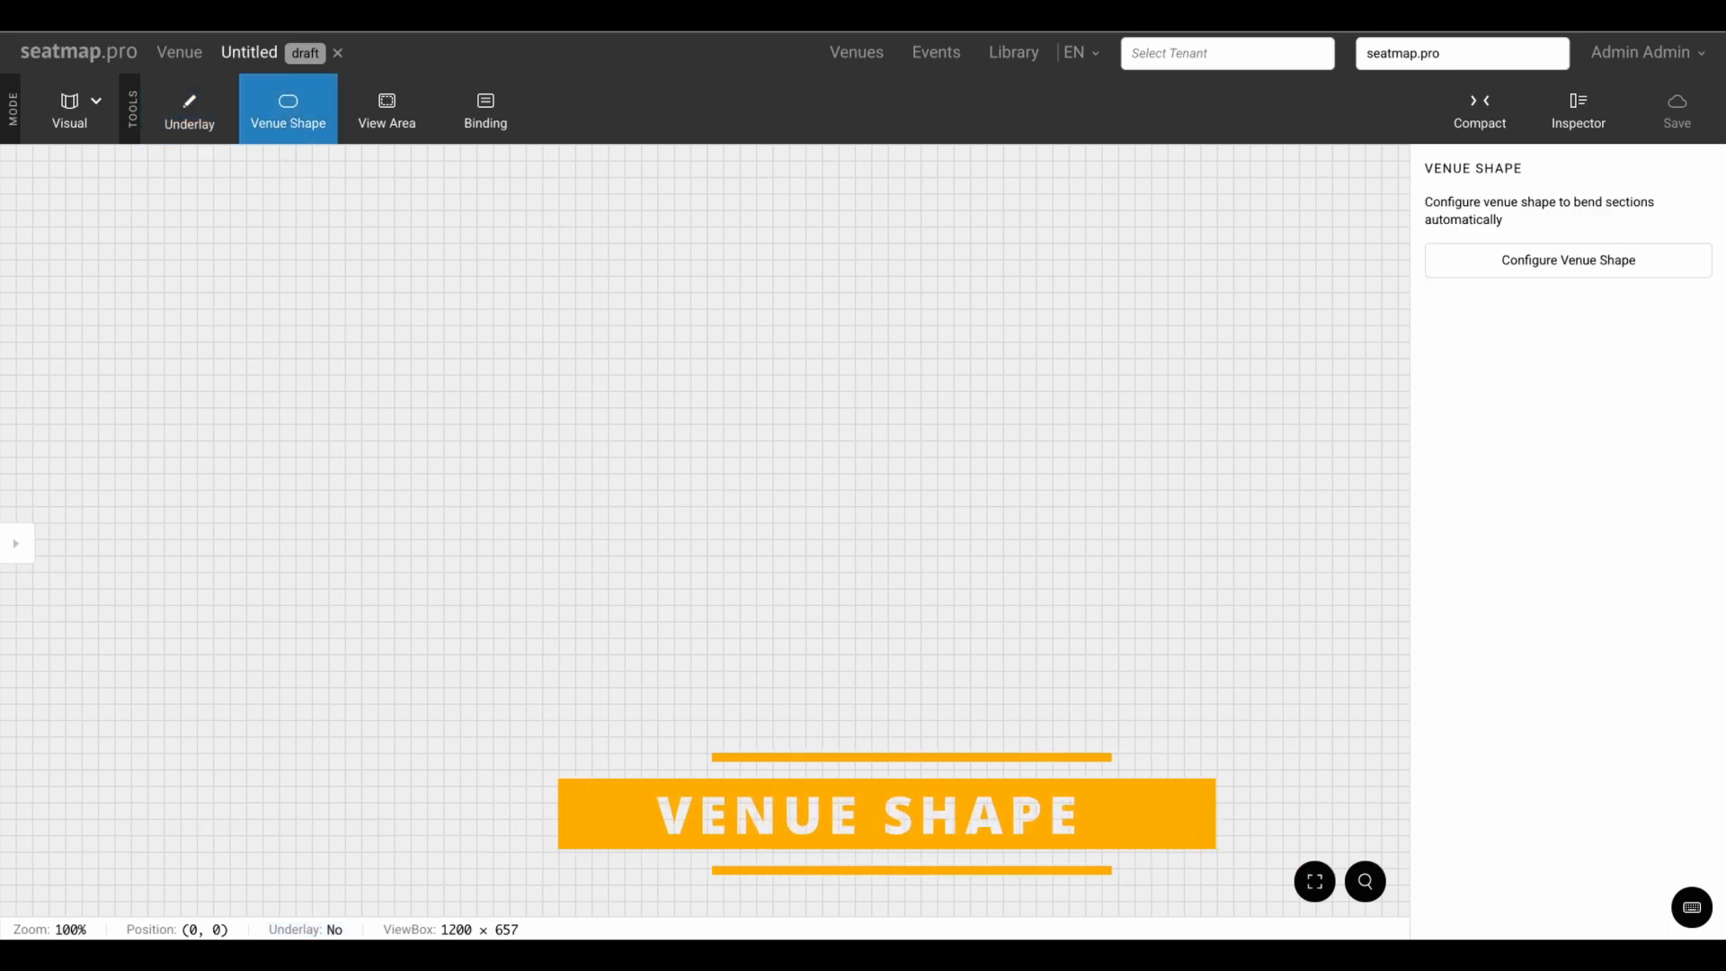
pyautogui.click(1575, 270)
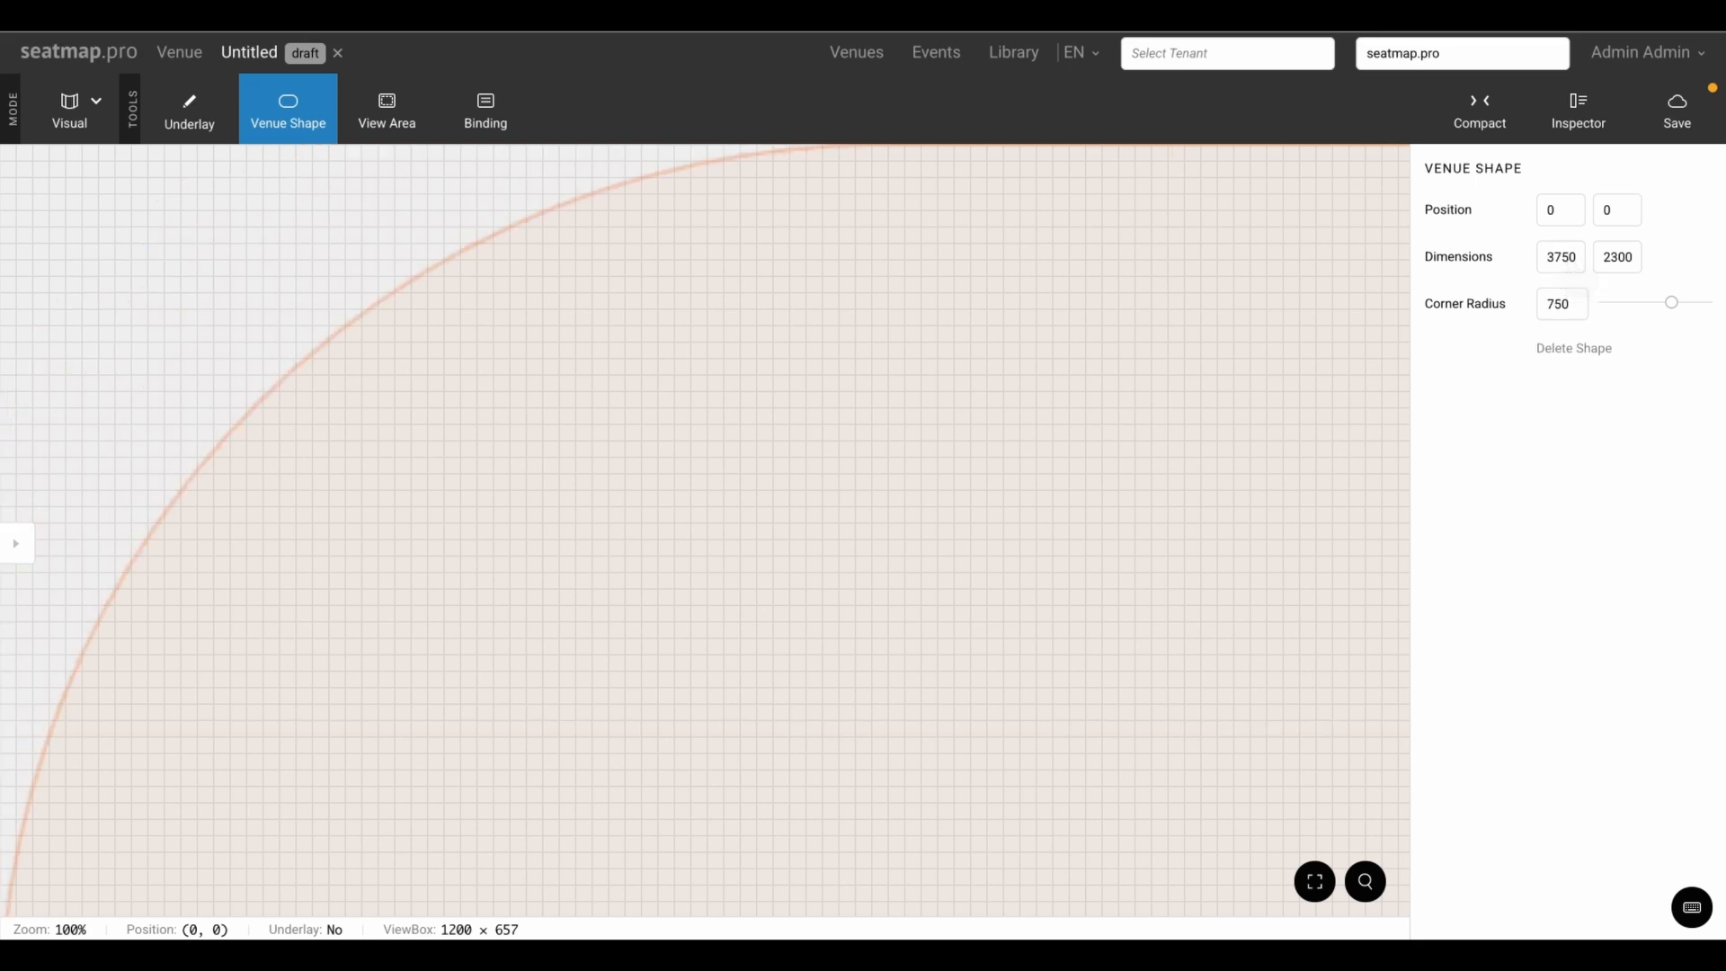
pyautogui.moveTo(1671, 303)
pyautogui.mouseDown()
pyautogui.moveTo(1633, 304)
pyautogui.moveTo(1672, 304)
pyautogui.mouseUp()
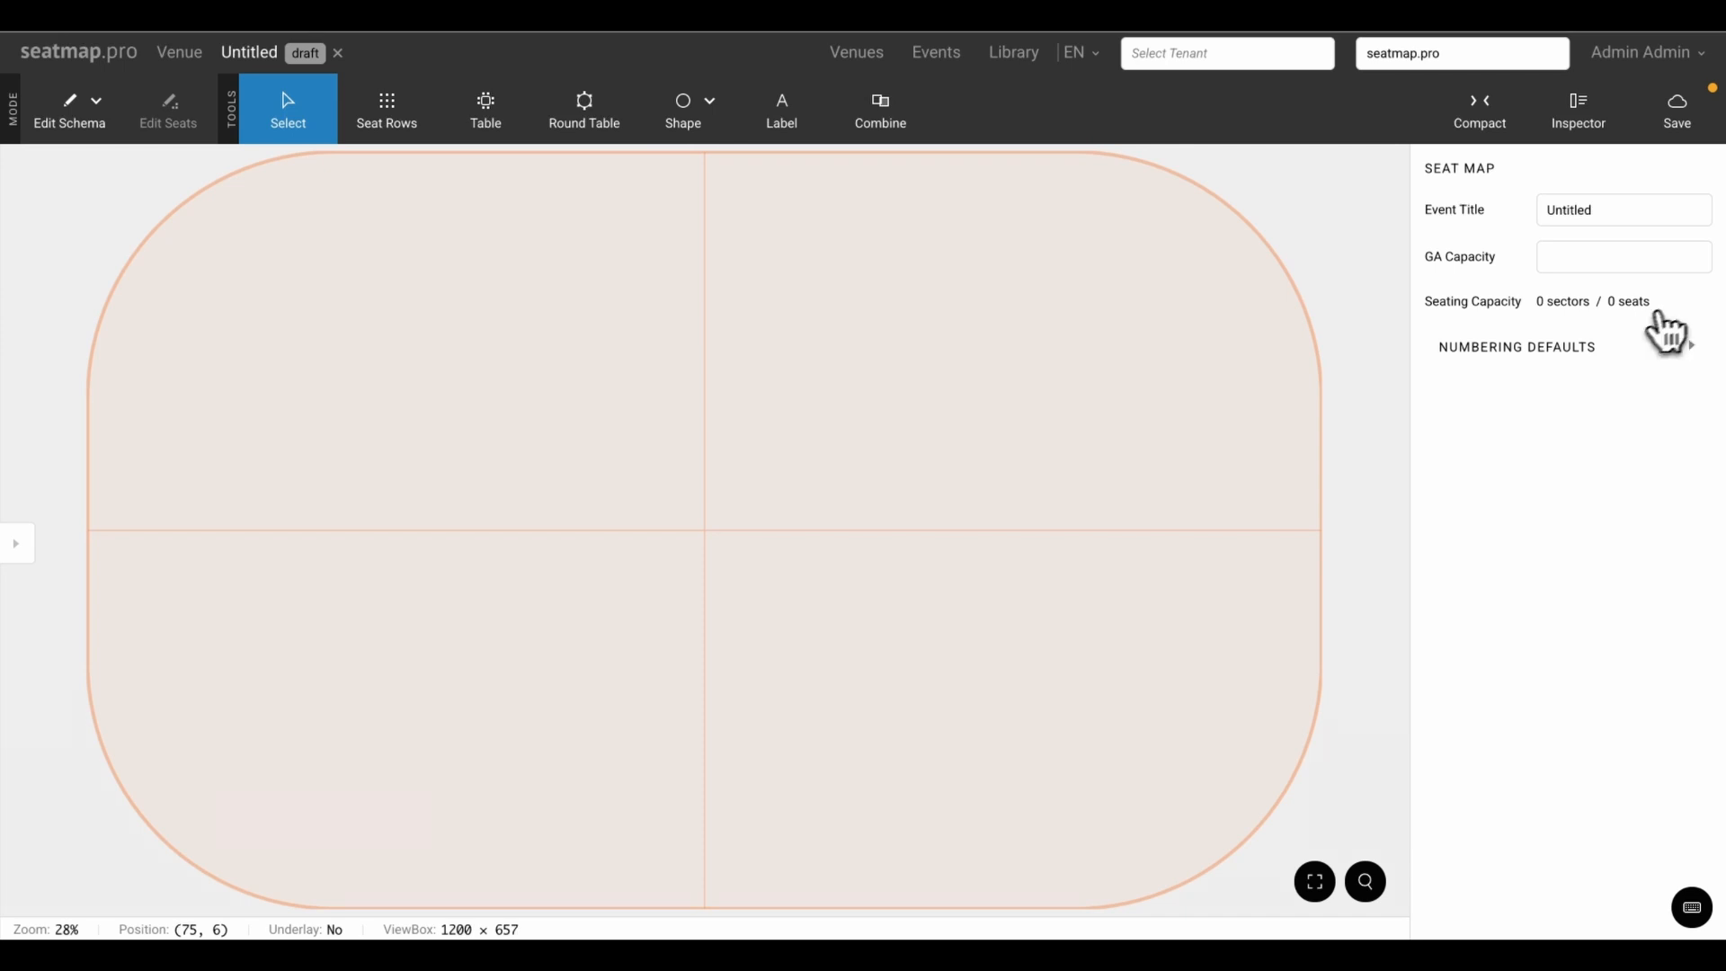
# Try A, B, C row numbering in the seat map's numbering defaults, and return the rows to Auto
pyautogui.click(1575, 347)
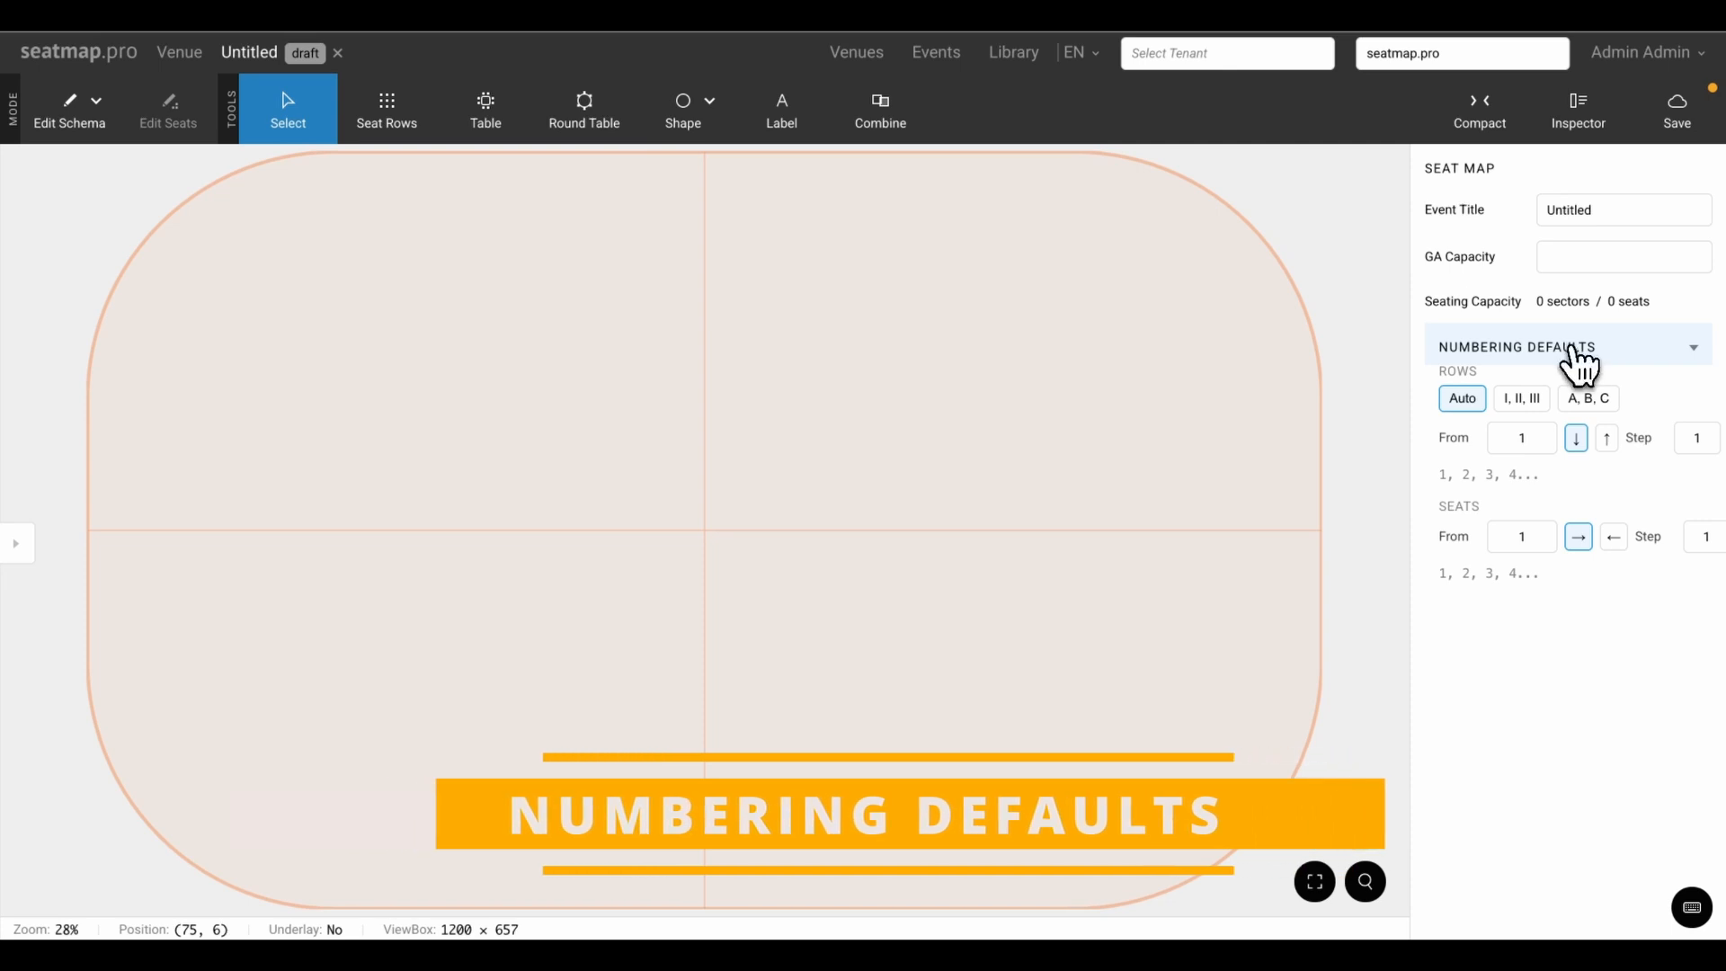
pyautogui.click(1589, 399)
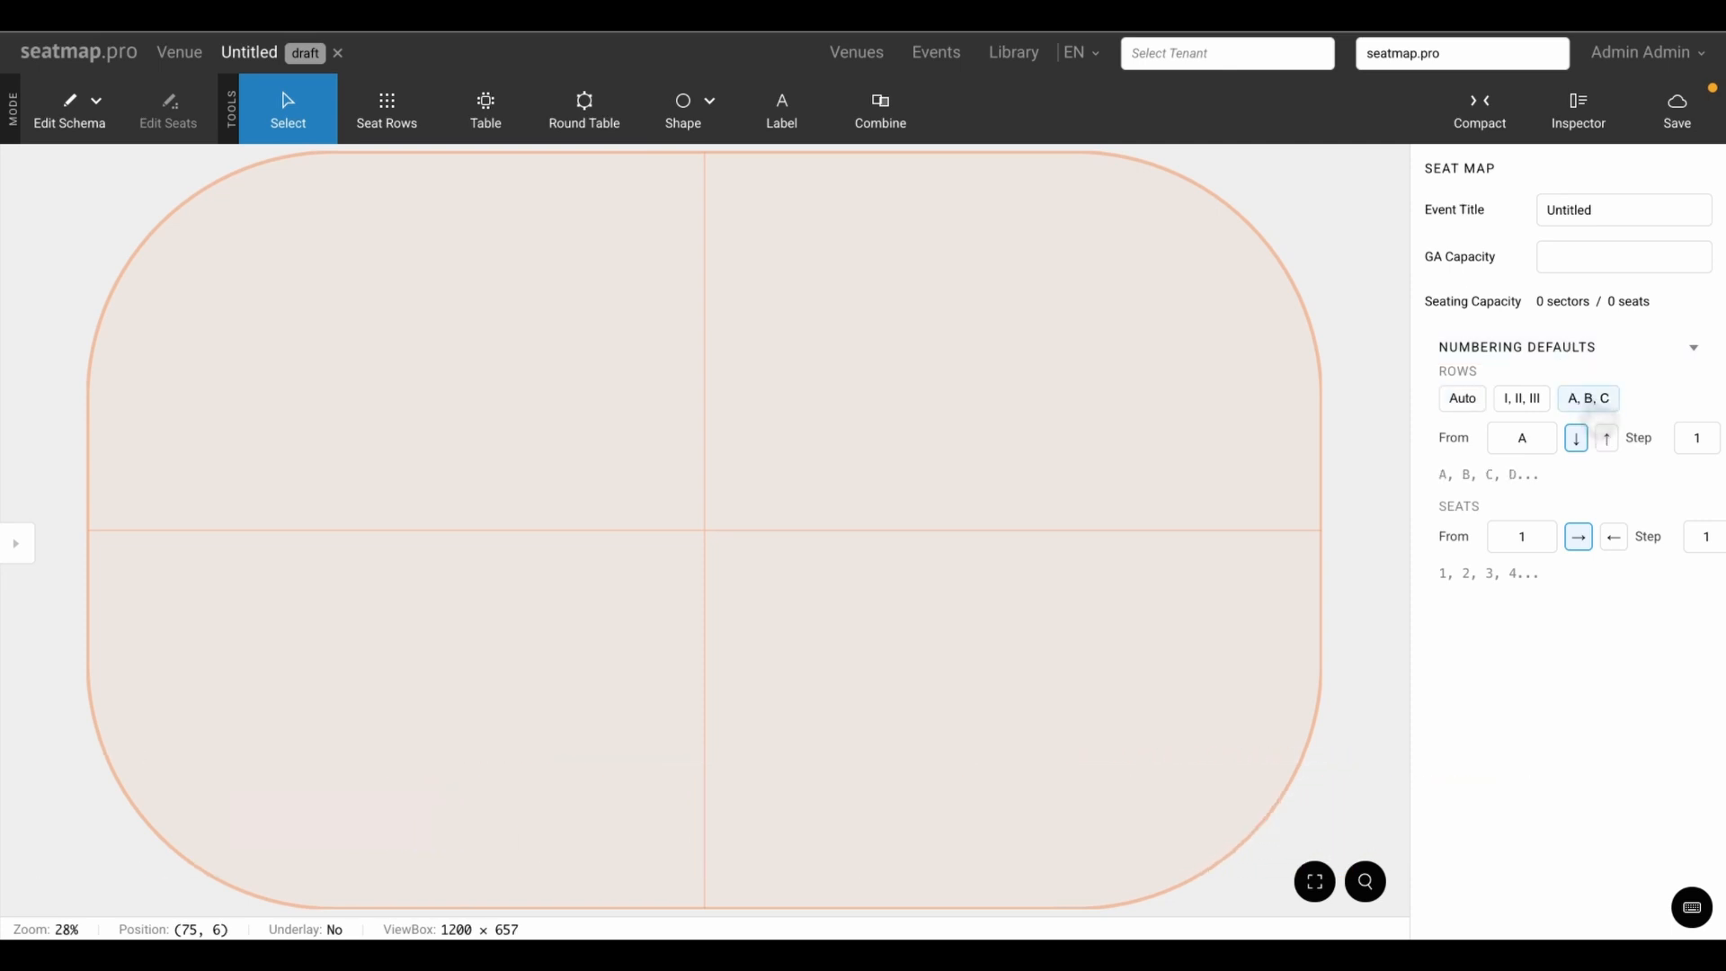
pyautogui.click(1462, 400)
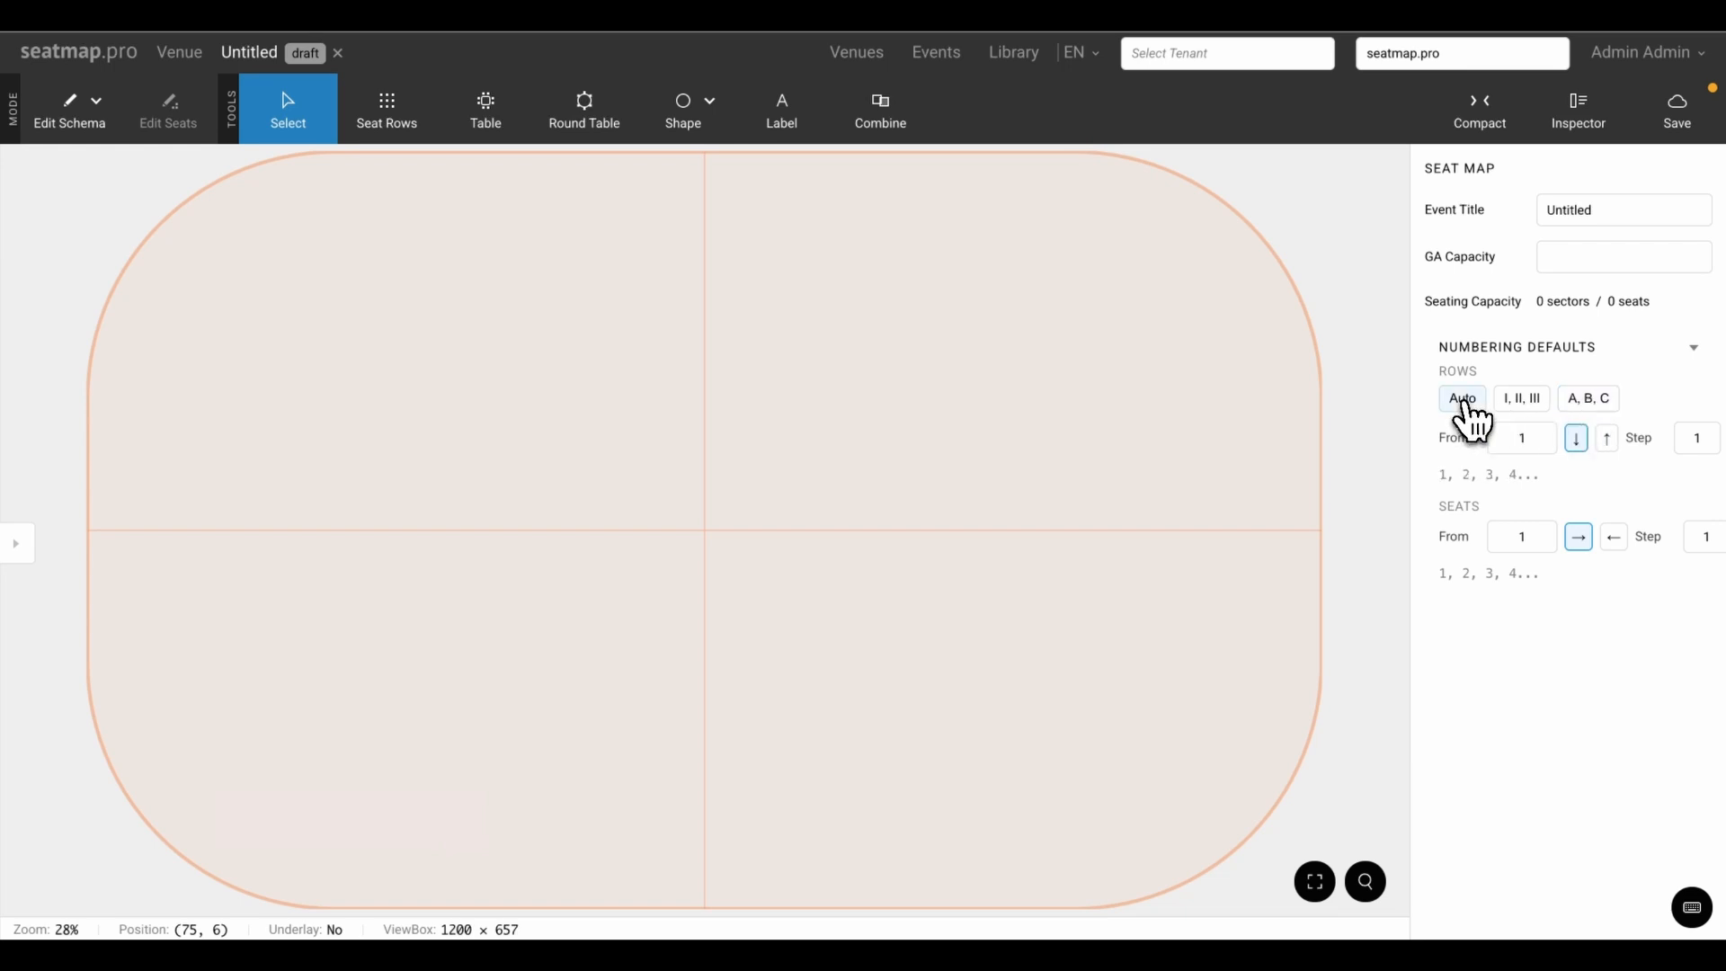
# Draw a seat section of 15 rows with 24 seats each in the empty area beside the venue shape
pyautogui.scroll(5, 705, 530)
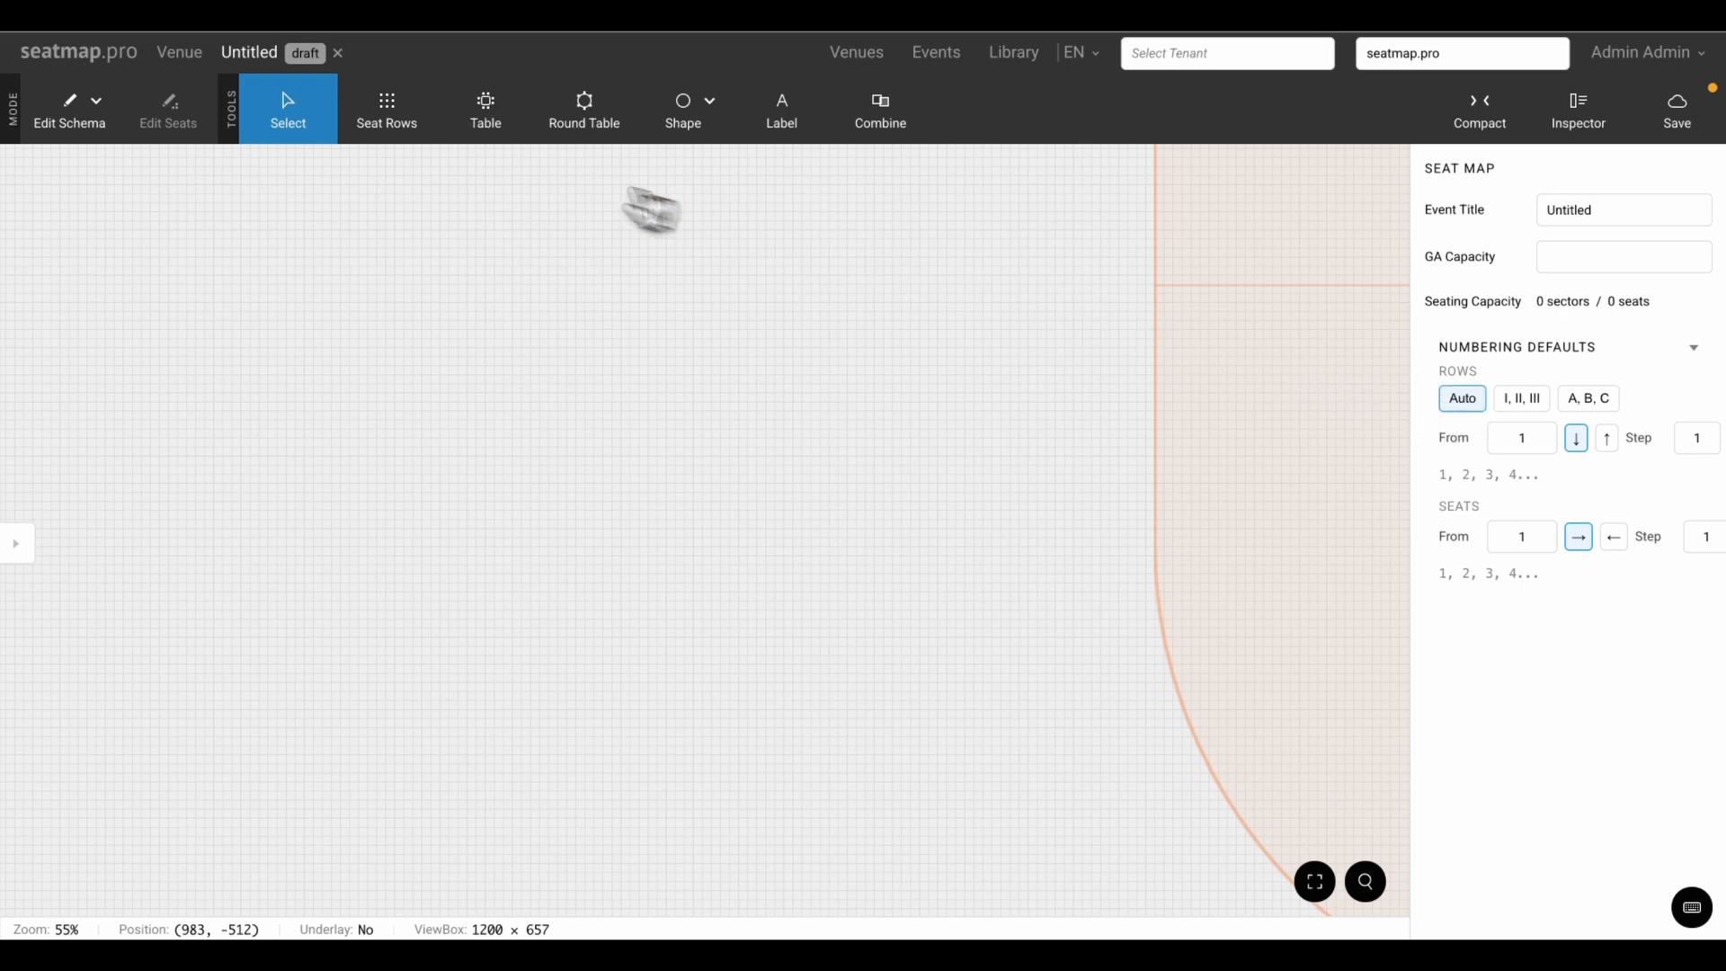
pyautogui.click(398, 144)
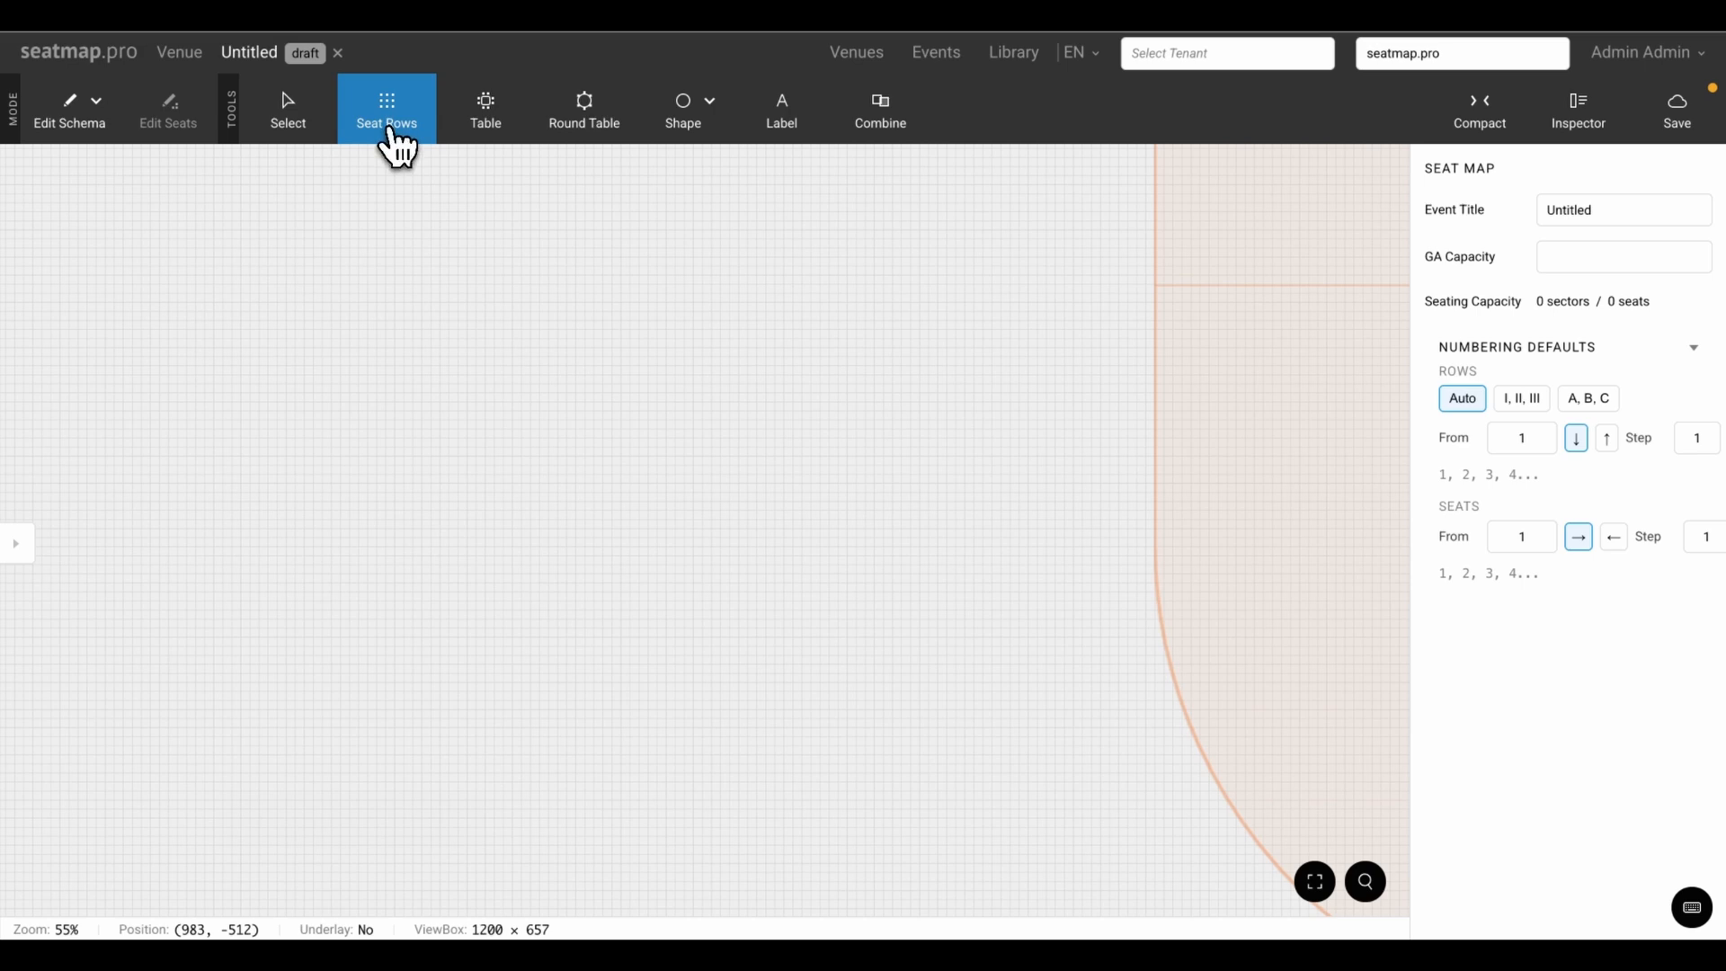
pyautogui.moveTo(493, 399); pyautogui.dragTo(932, 676)
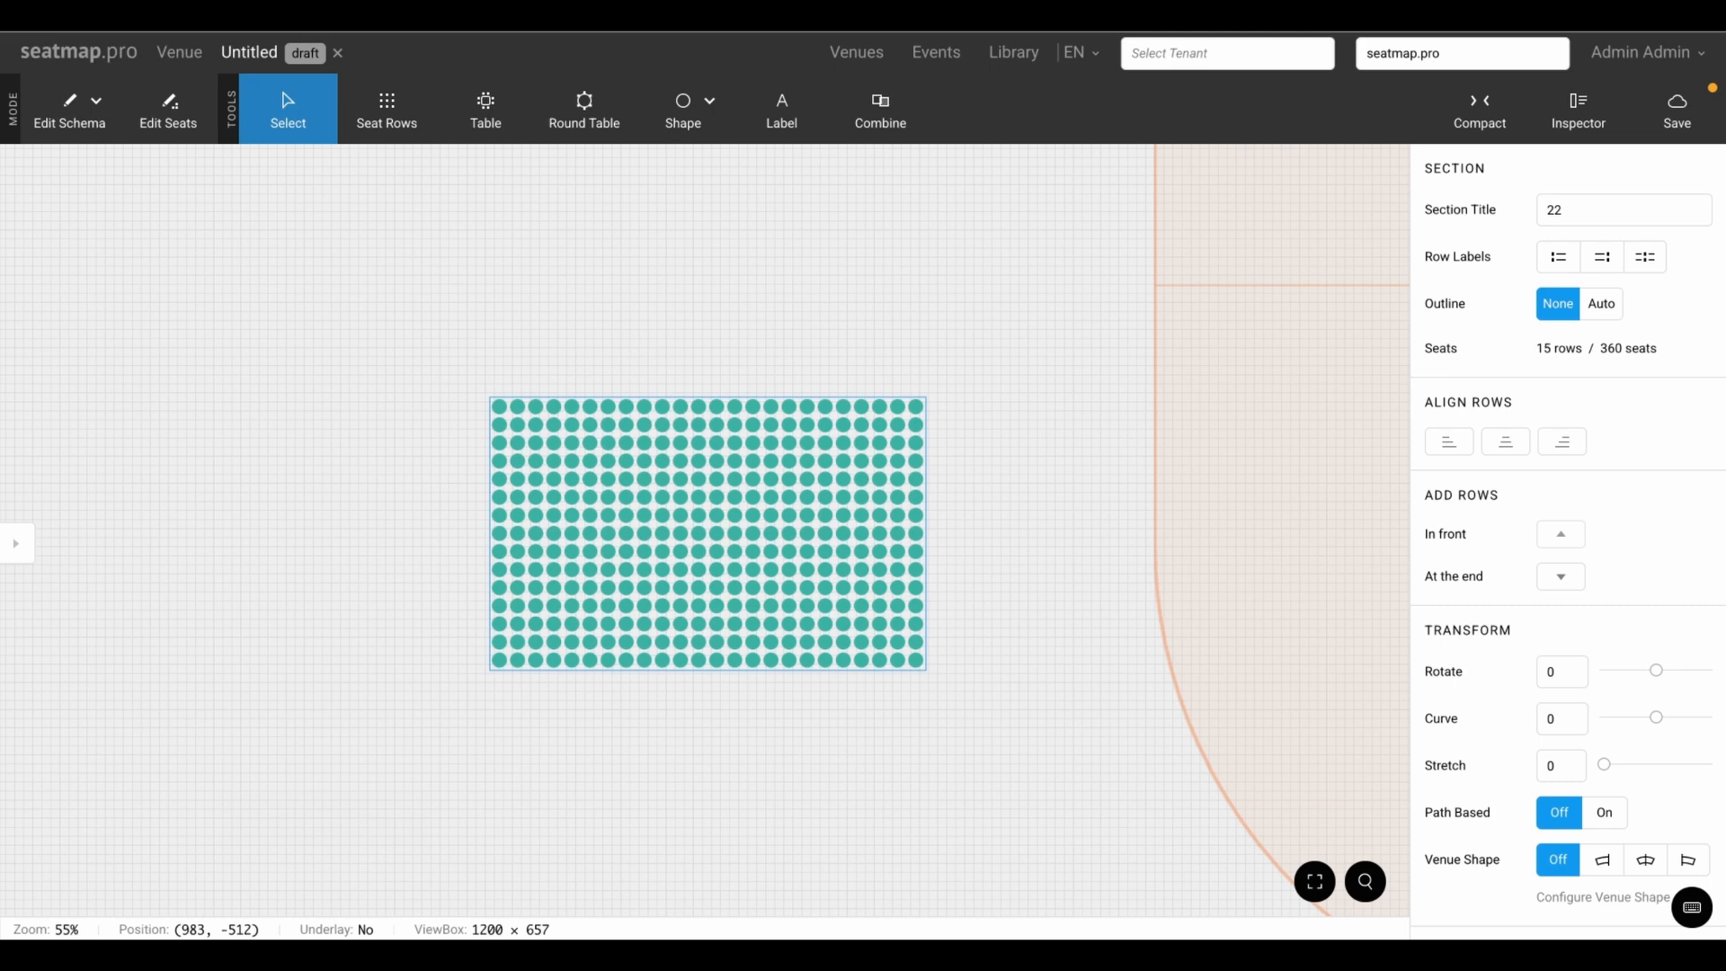
# Edit the section's seats to open a central two-column aisle and delete the two outer-left columns below the second row
pyautogui.click(168, 115)
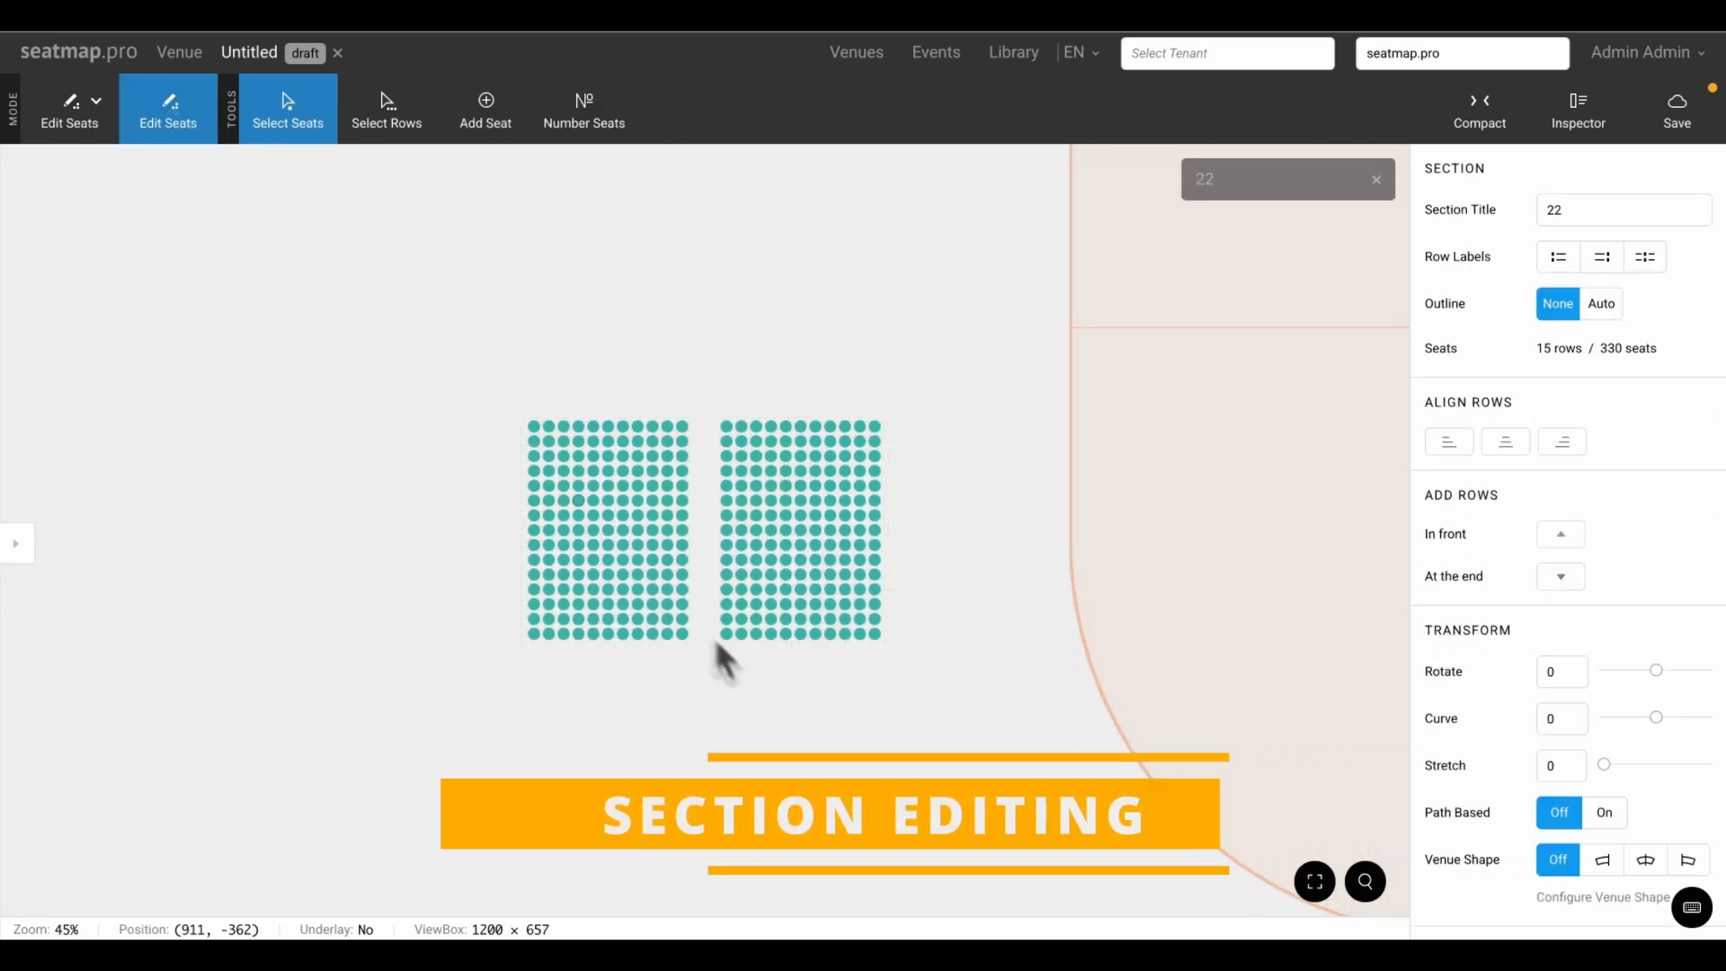
pyautogui.moveTo(519, 442); pyautogui.dragTo(558, 662)
pyautogui.press('Delete')
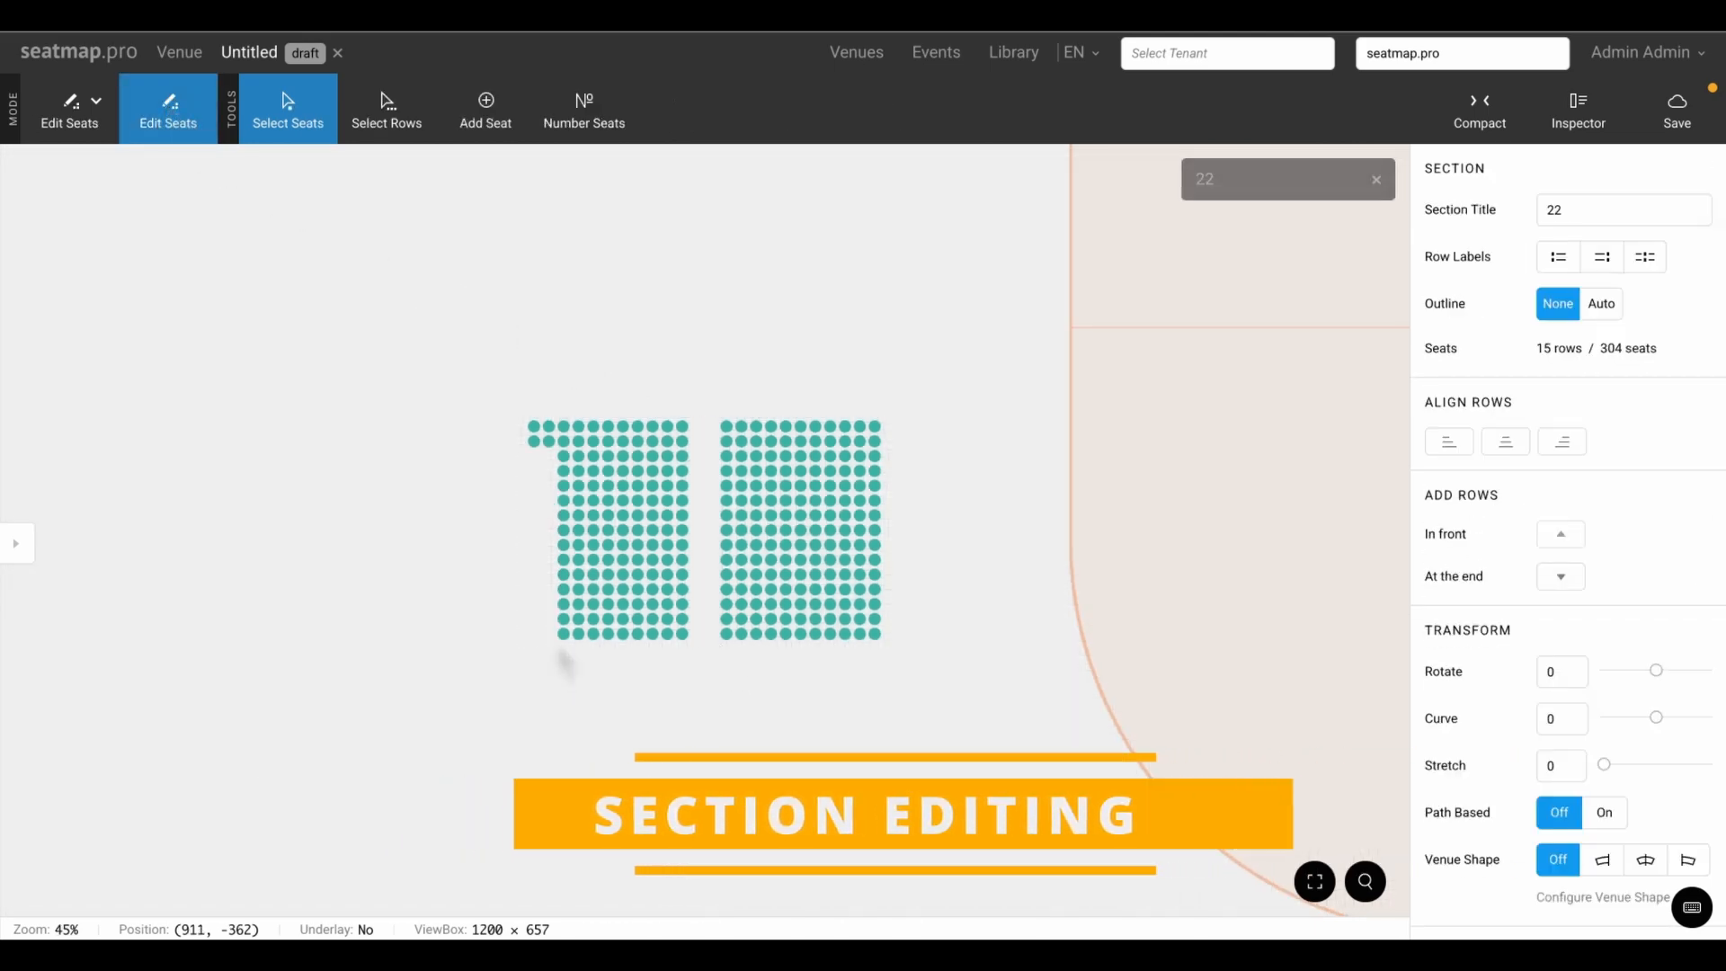
# Delete seats along the left edges of both seat blocks to give them a stepped outline, and leave seat editing
pyautogui.moveTo(710, 536); pyautogui.dragTo(743, 662)
pyautogui.press('Delete')
pyautogui.moveTo(550, 564); pyautogui.dragTo(574, 667)
pyautogui.press('Delete')
pyautogui.moveTo(550, 463); pyautogui.dragTo(591, 665)
pyautogui.press('Delete')
pyautogui.press('Delete')
pyautogui.moveTo(742, 620); pyautogui.dragTo(752, 663)
pyautogui.press('Delete')
pyautogui.moveTo(527, 432); pyautogui.dragTo(548, 468)
pyautogui.press('Delete')
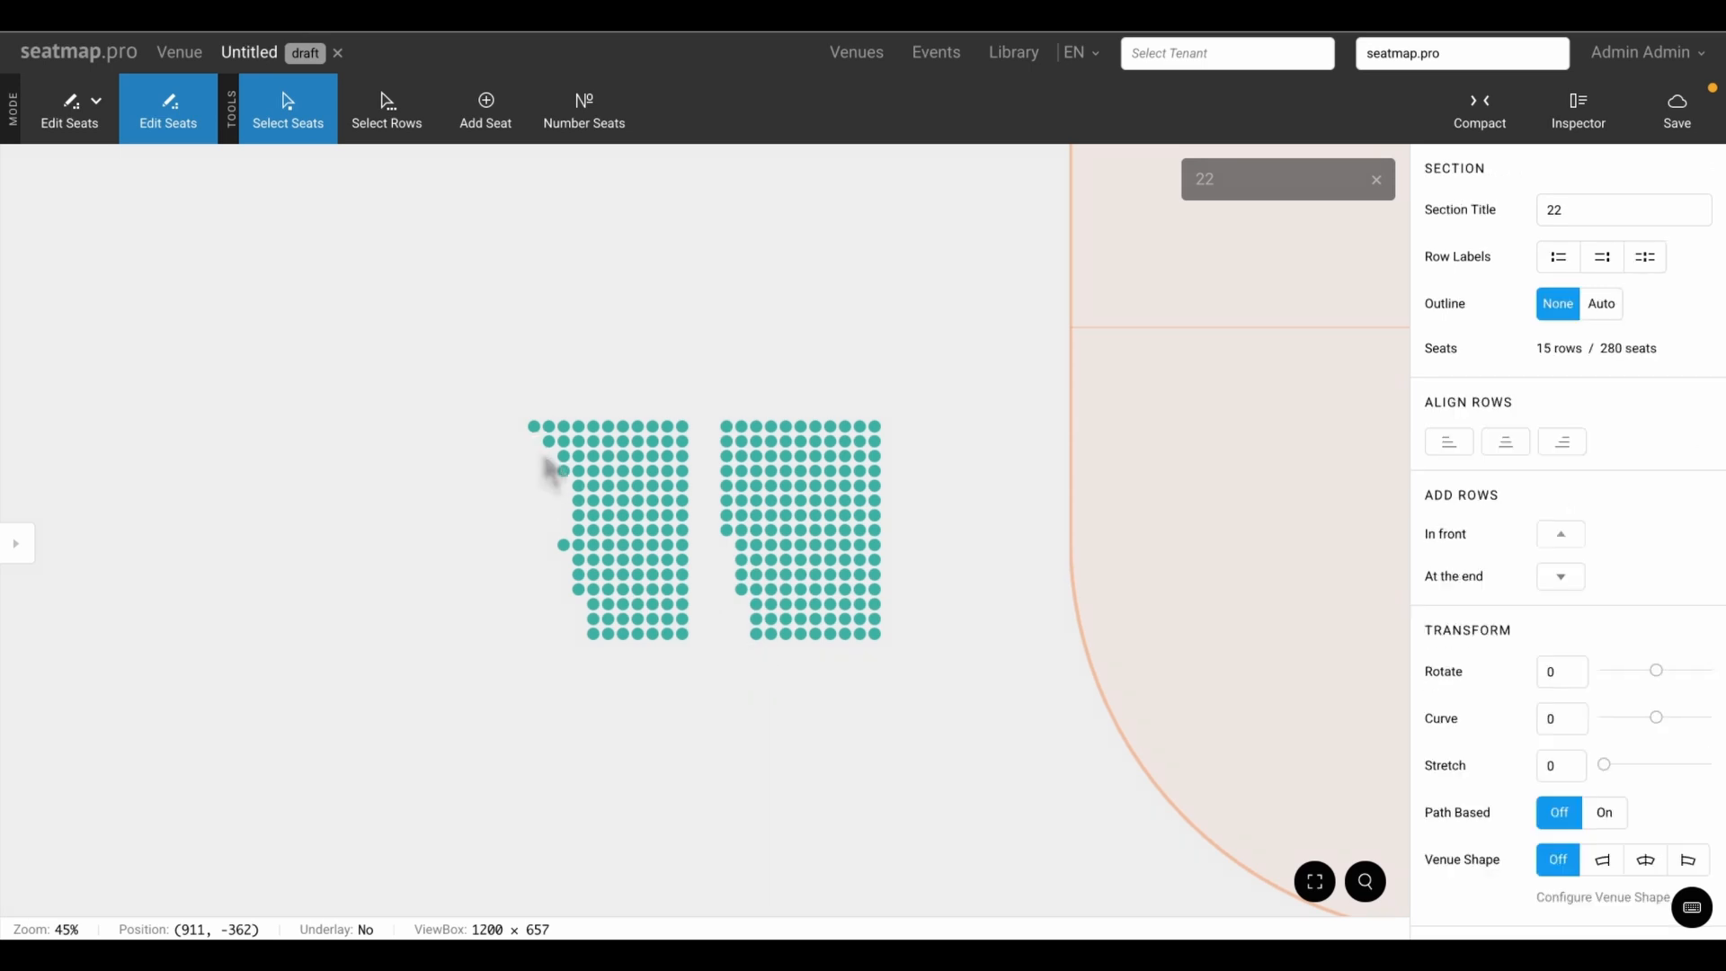
pyautogui.click(589, 562)
pyautogui.press('Delete')
pyautogui.click(594, 631)
pyautogui.press('Delete')
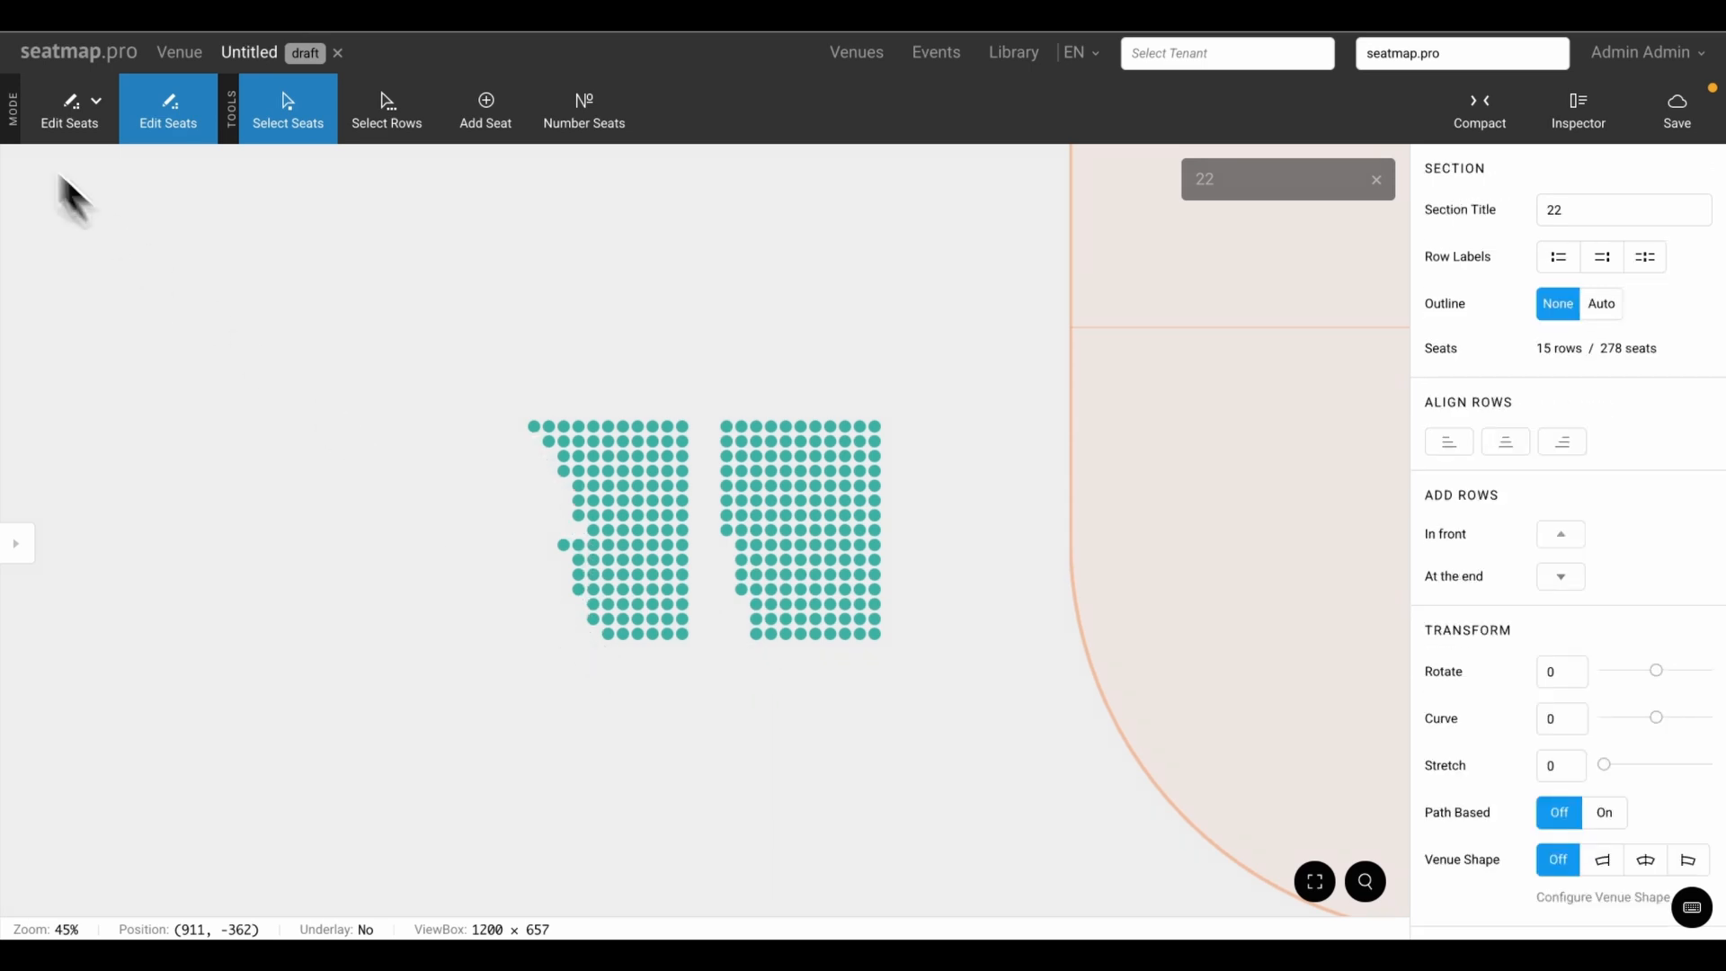
pyautogui.press('Escape')
# Try a curve of -100 on the section, reset the curve to 0 and set the stretch to 60
pyautogui.moveTo(1656, 670); pyautogui.dragTo(1605, 717)
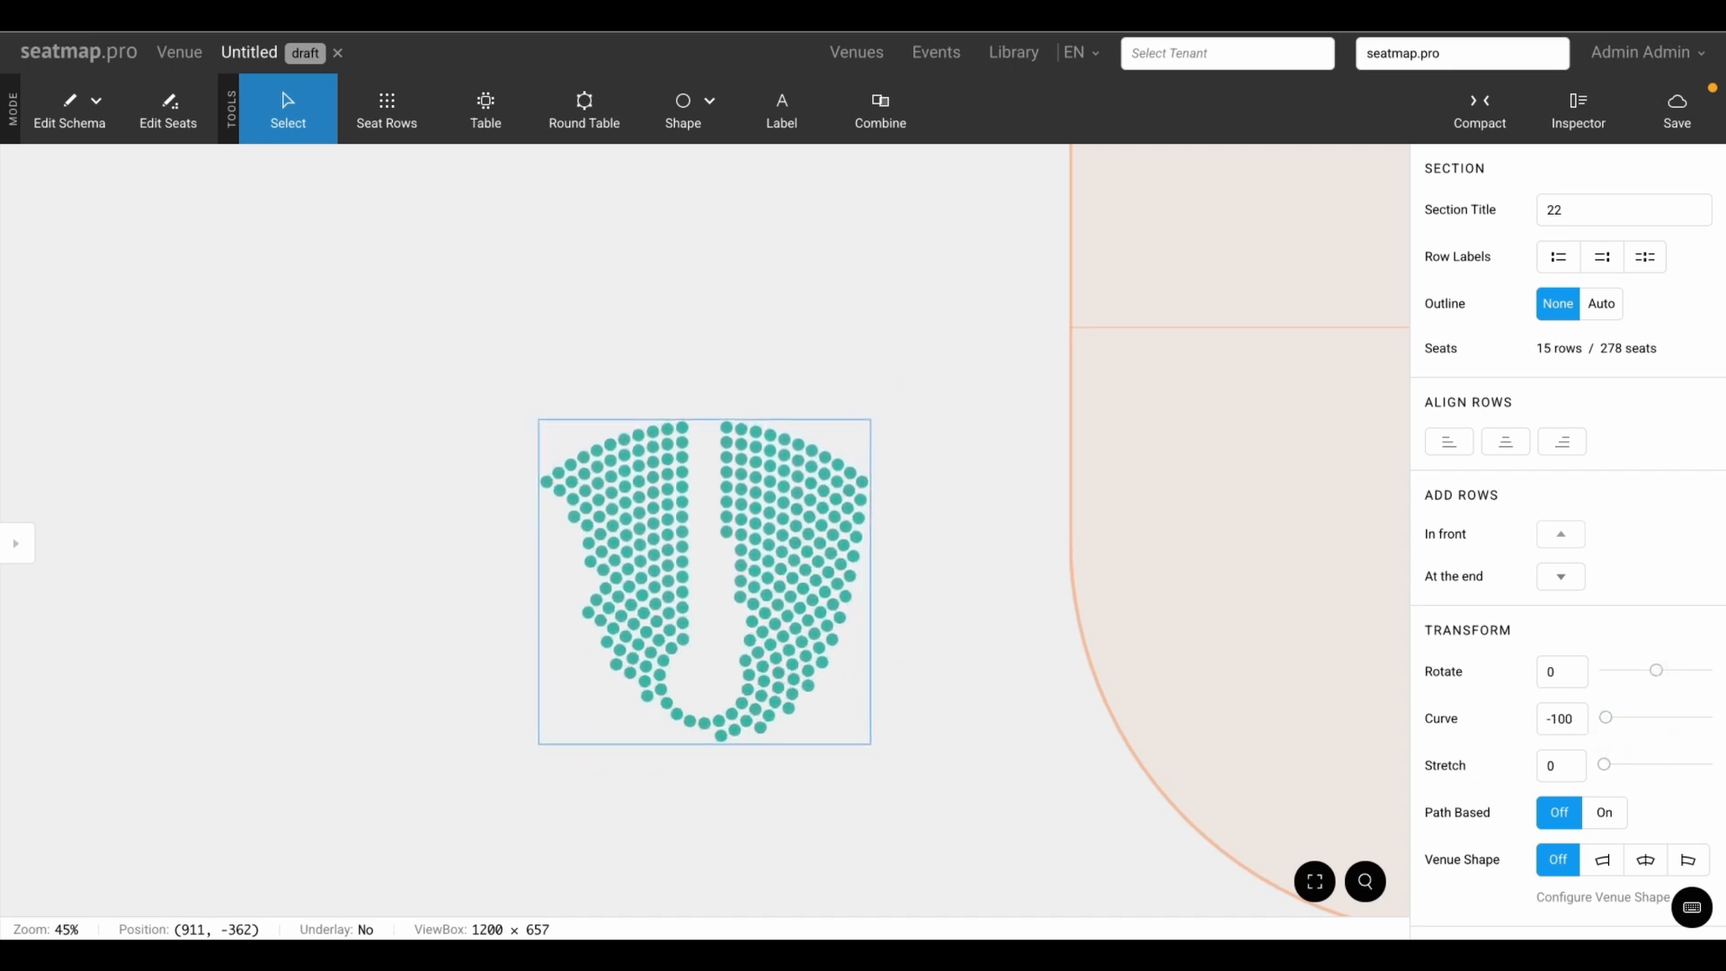
pyautogui.moveTo(1606, 716); pyautogui.dragTo(1636, 766)
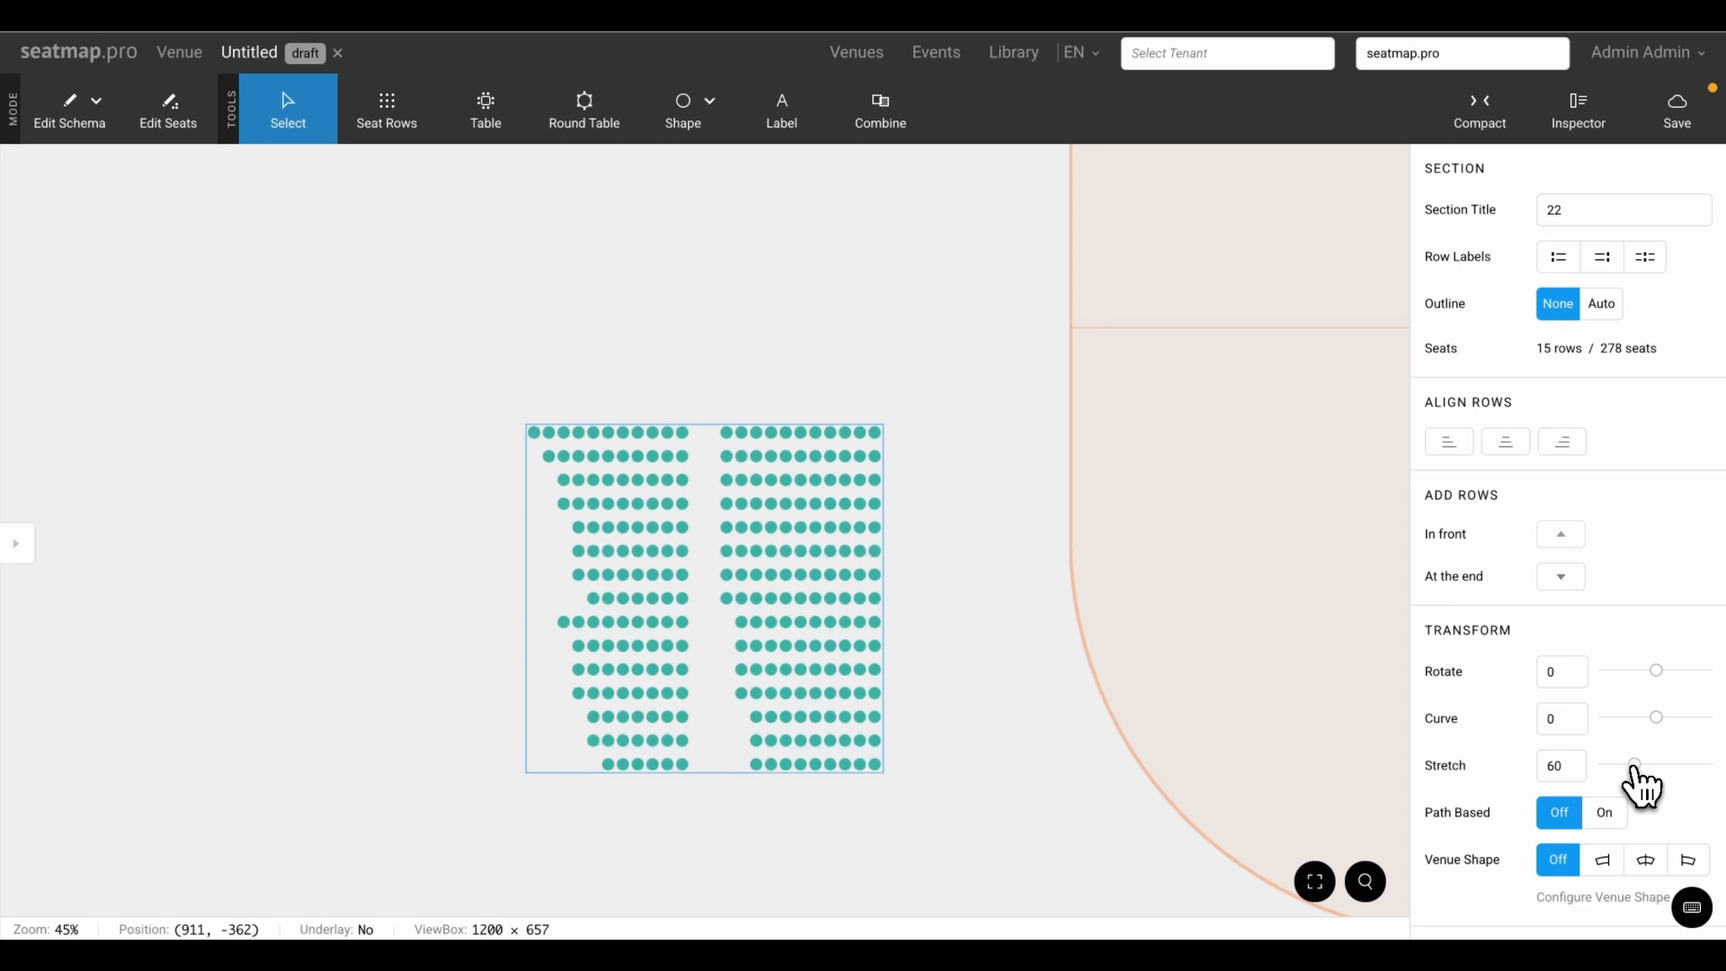
# Try the path-based transform on the section, turn it off and bend the section to the venue shape with the middle option
pyautogui.click(1606, 812)
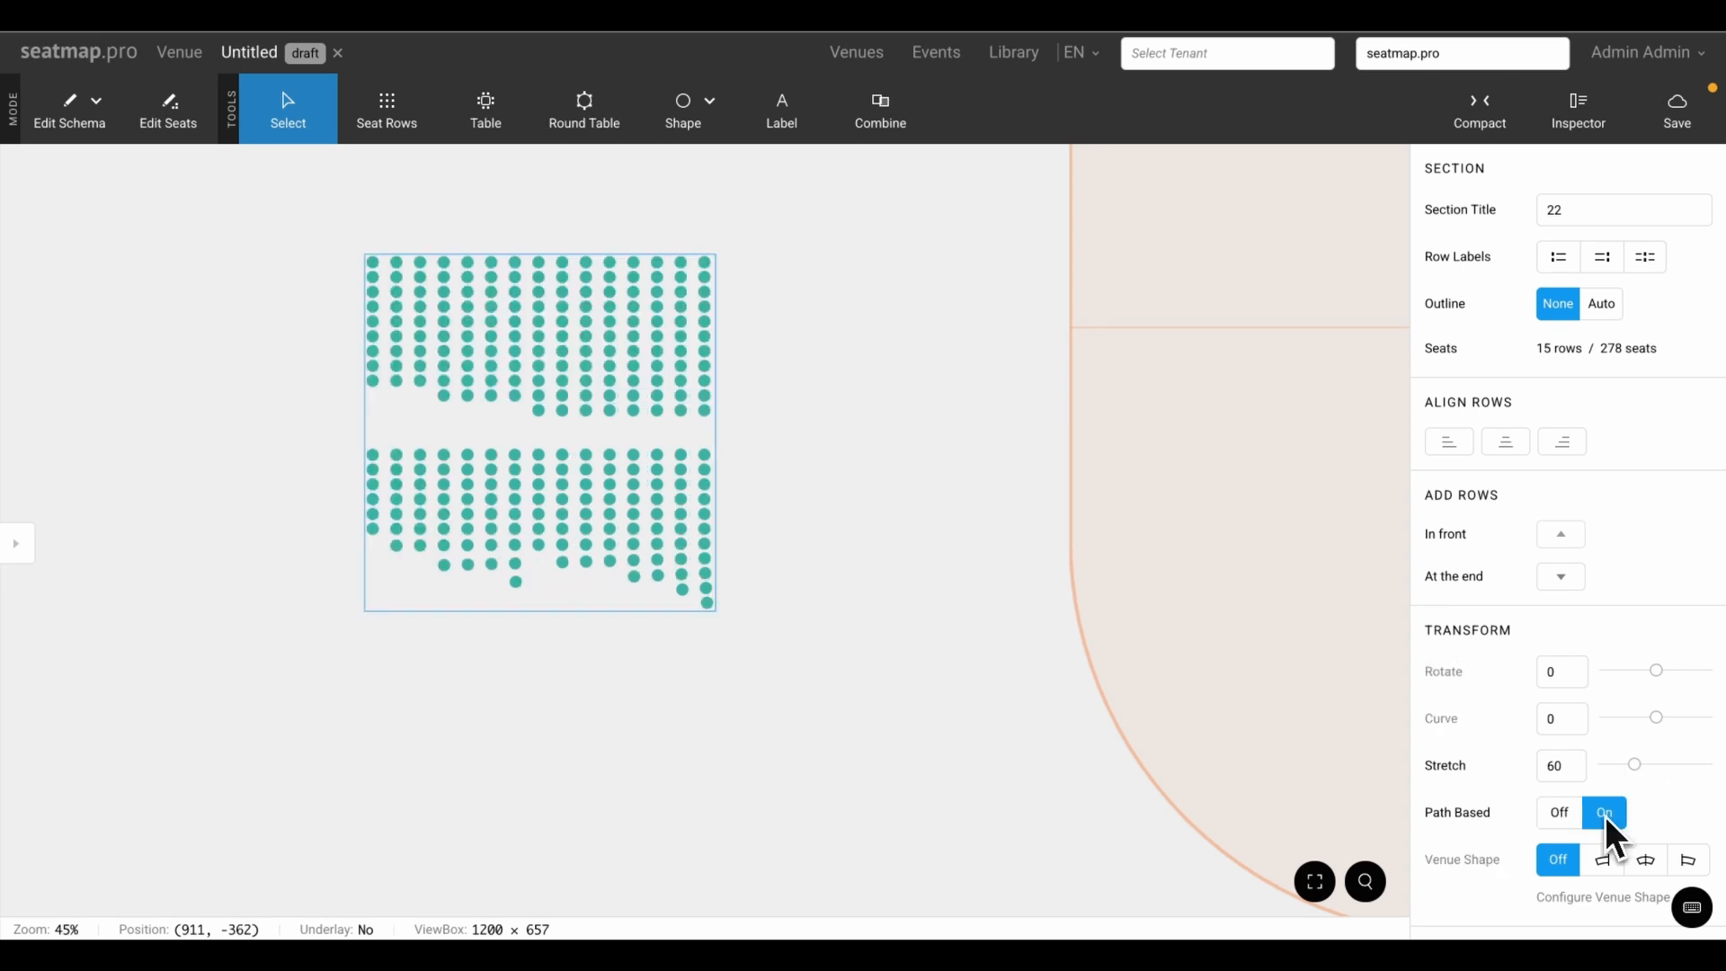
pyautogui.click(1560, 815)
pyautogui.click(1644, 860)
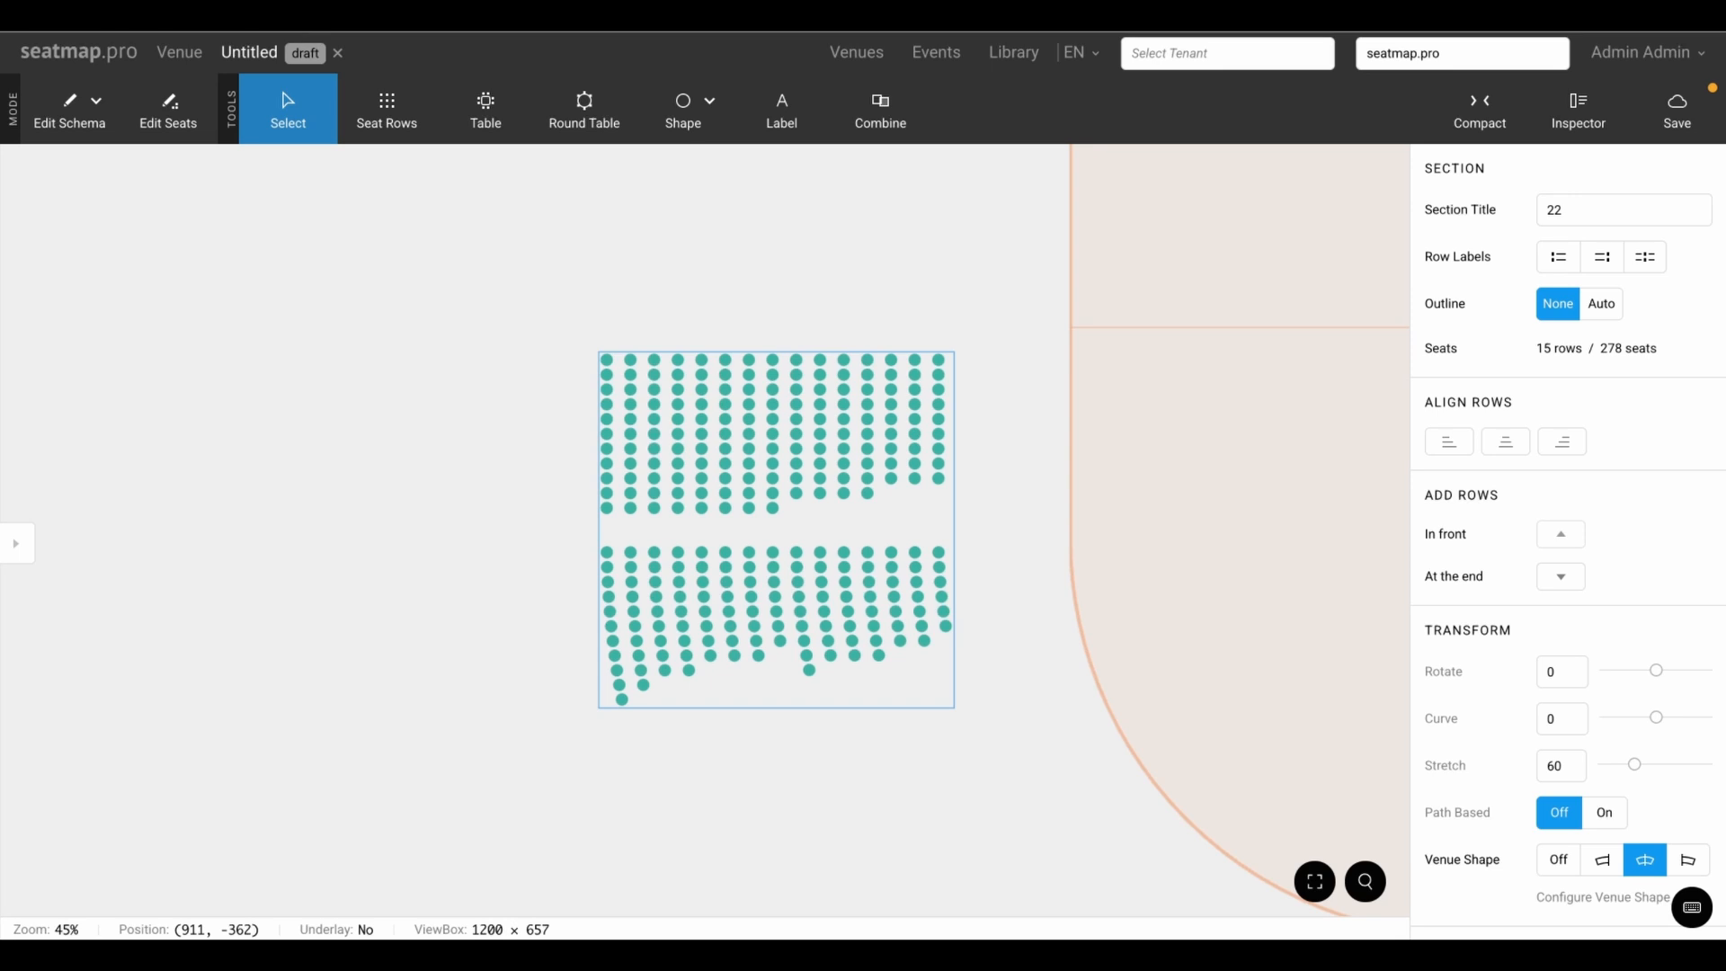
# Try the automatic outline and the left-side row labels on the section, turning each off again
pyautogui.click(1602, 304)
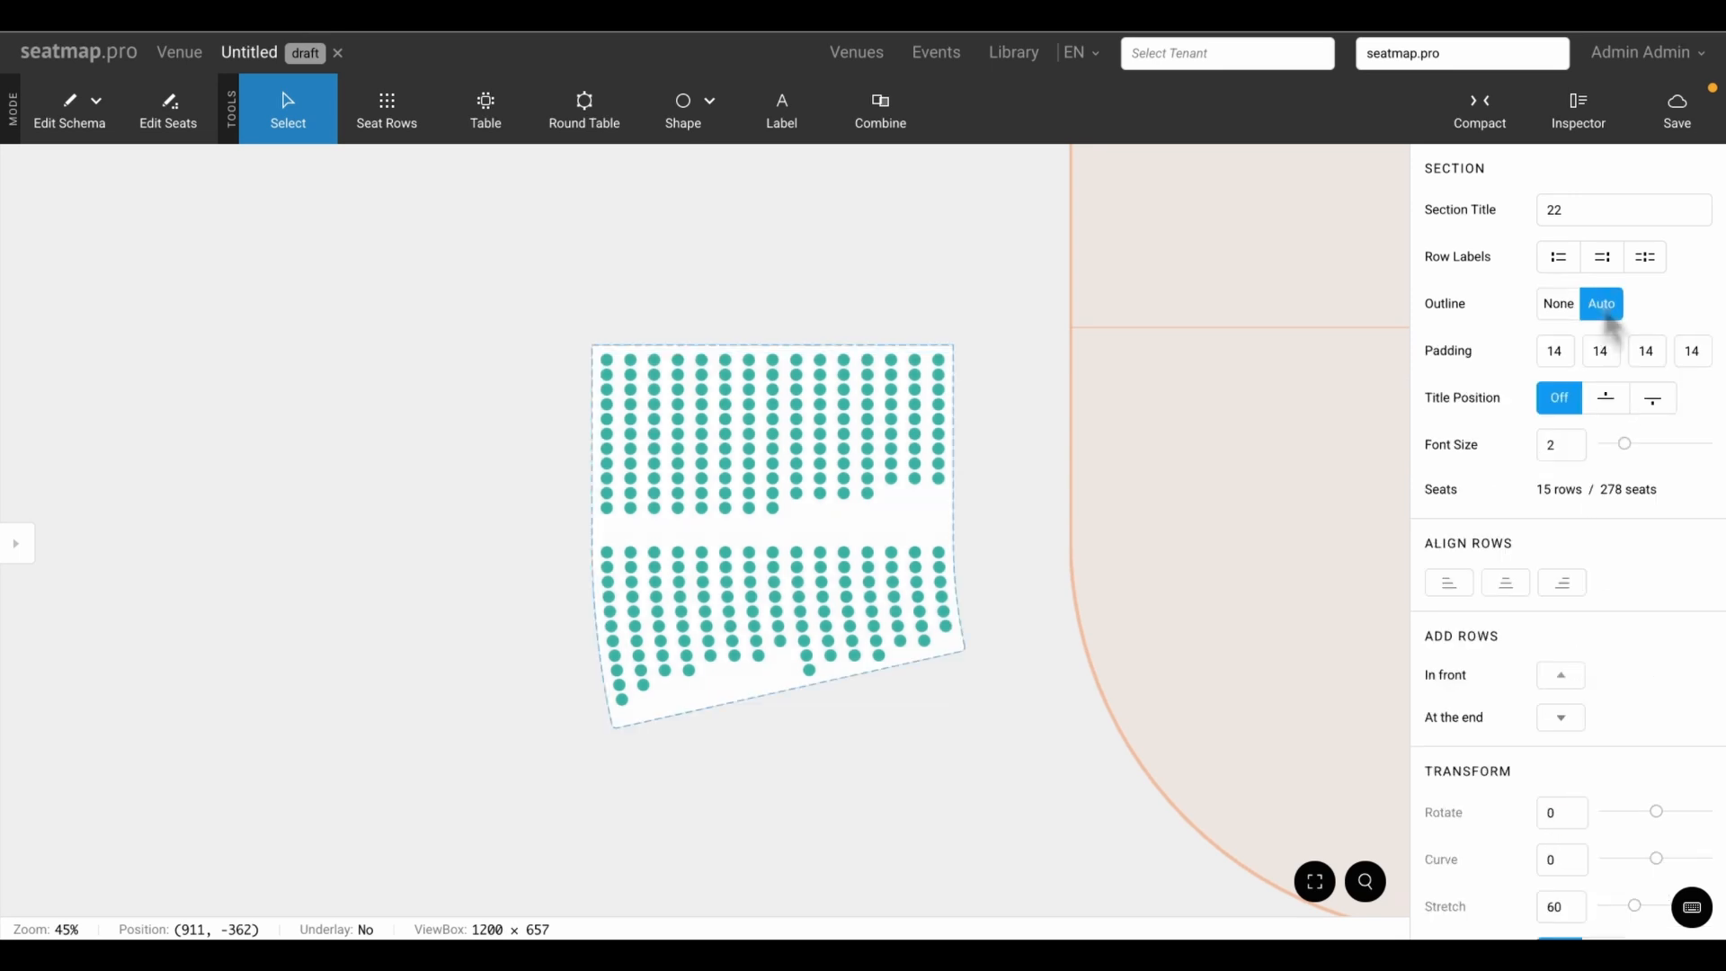
pyautogui.click(1561, 305)
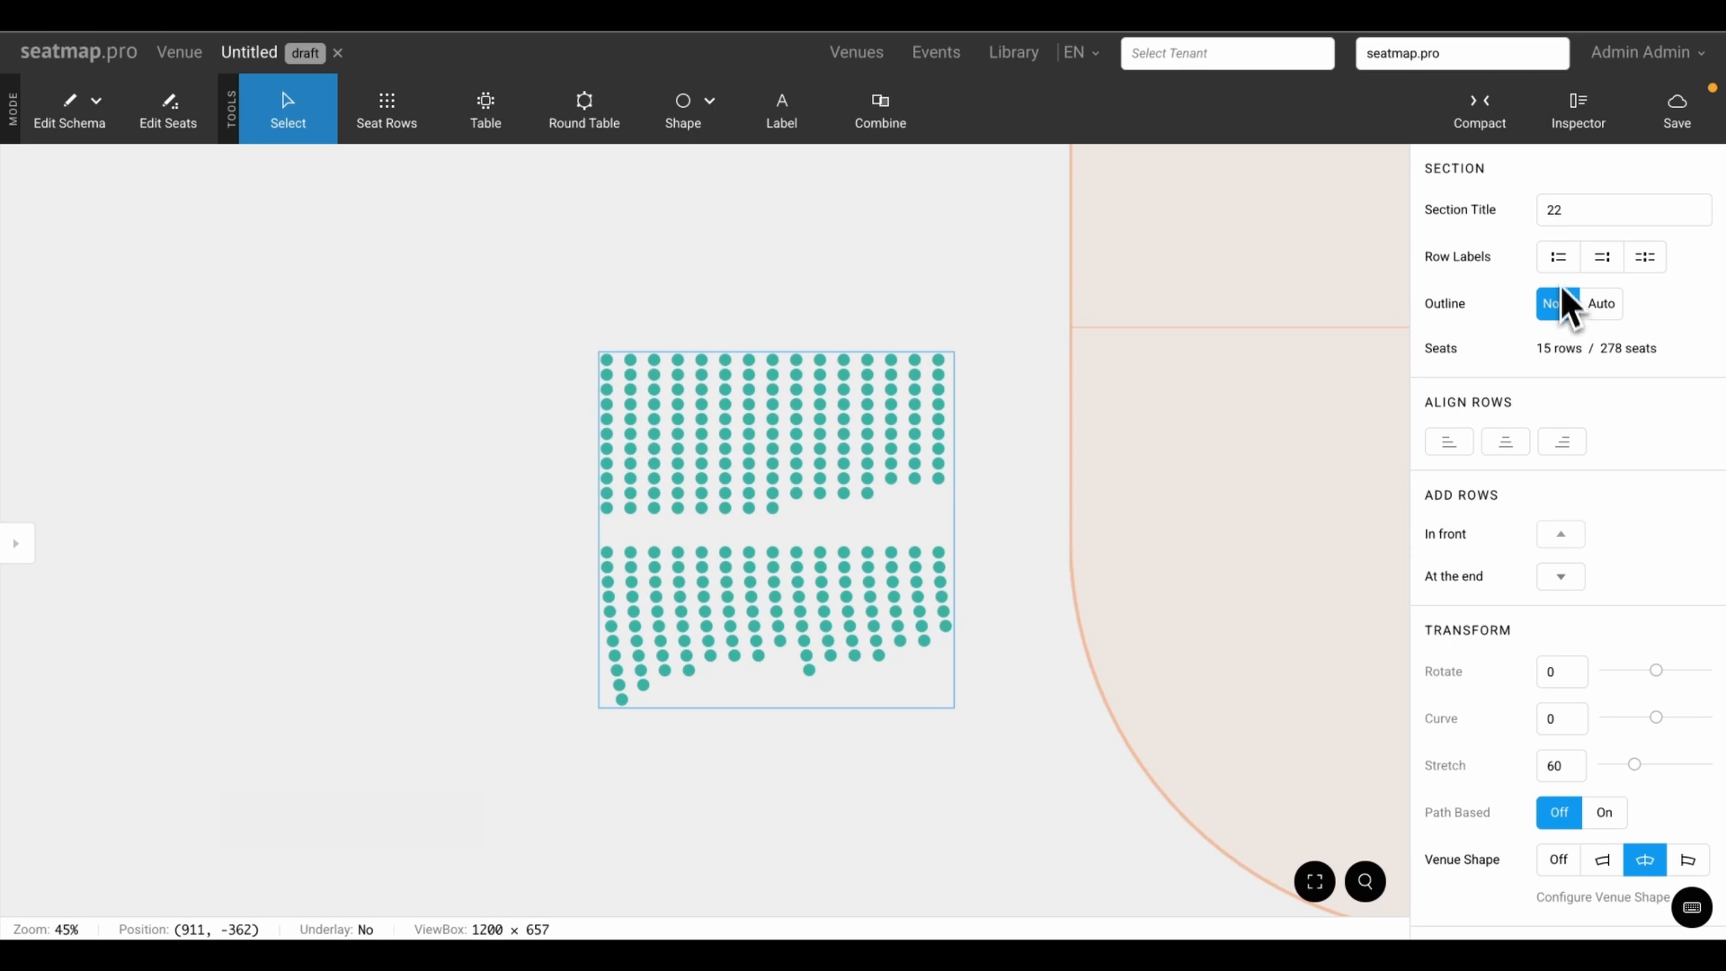
pyautogui.click(1560, 259)
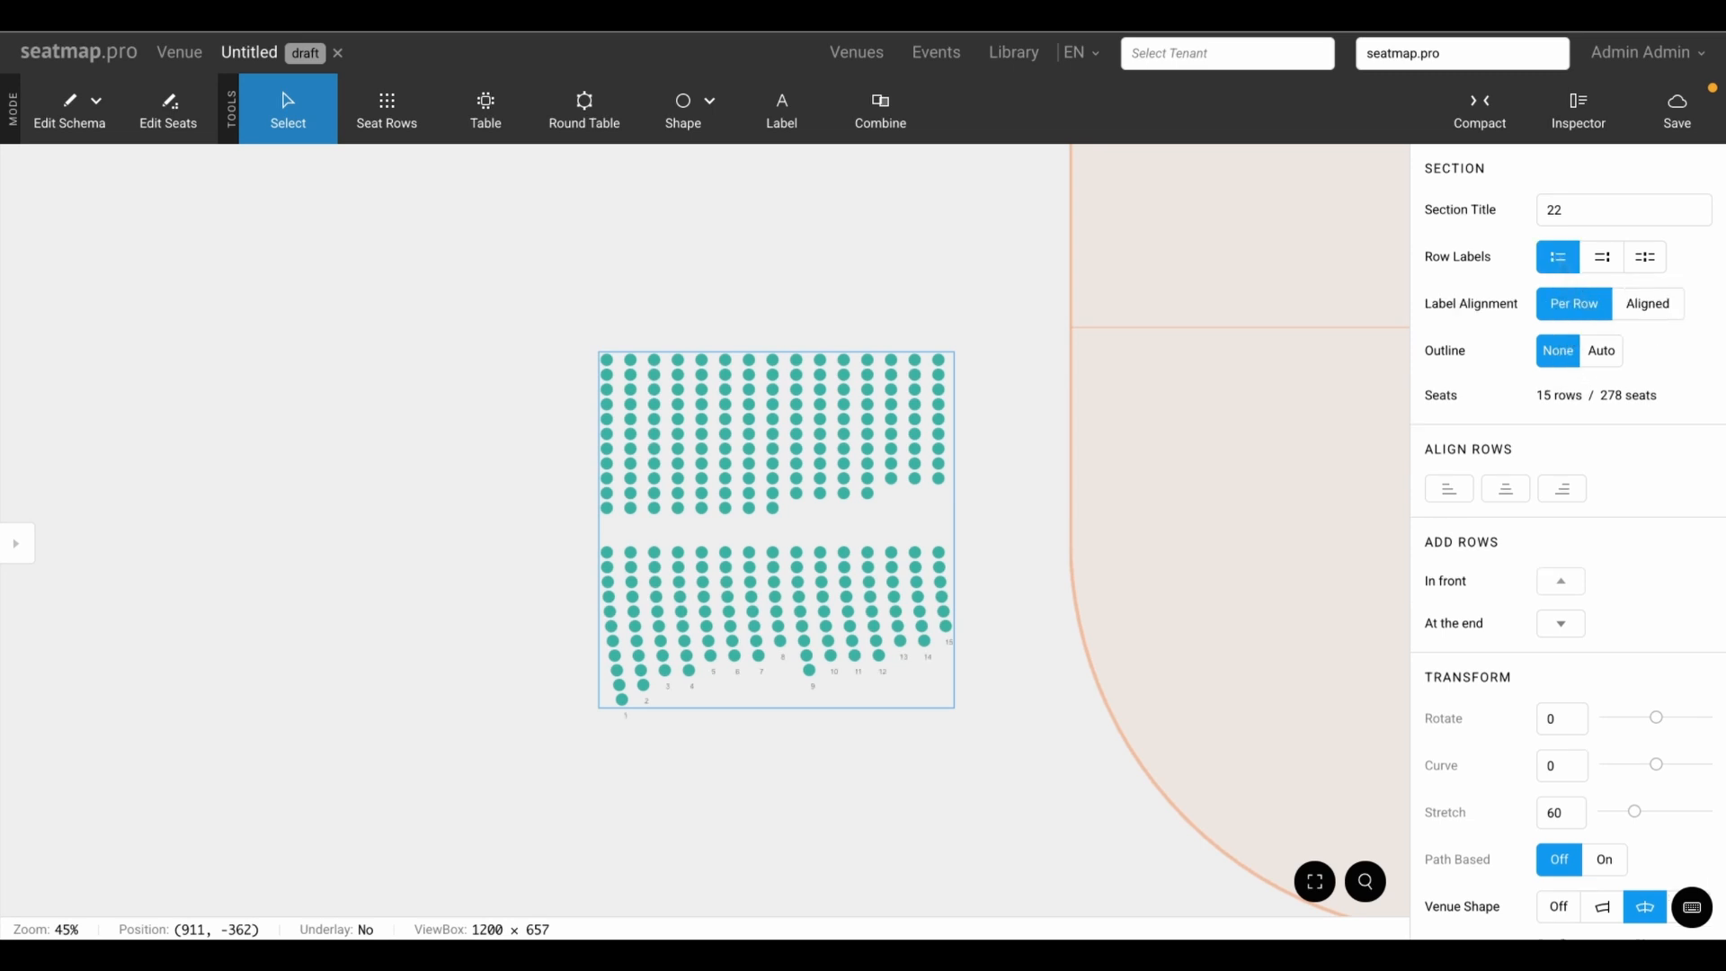
pyautogui.click(1561, 259)
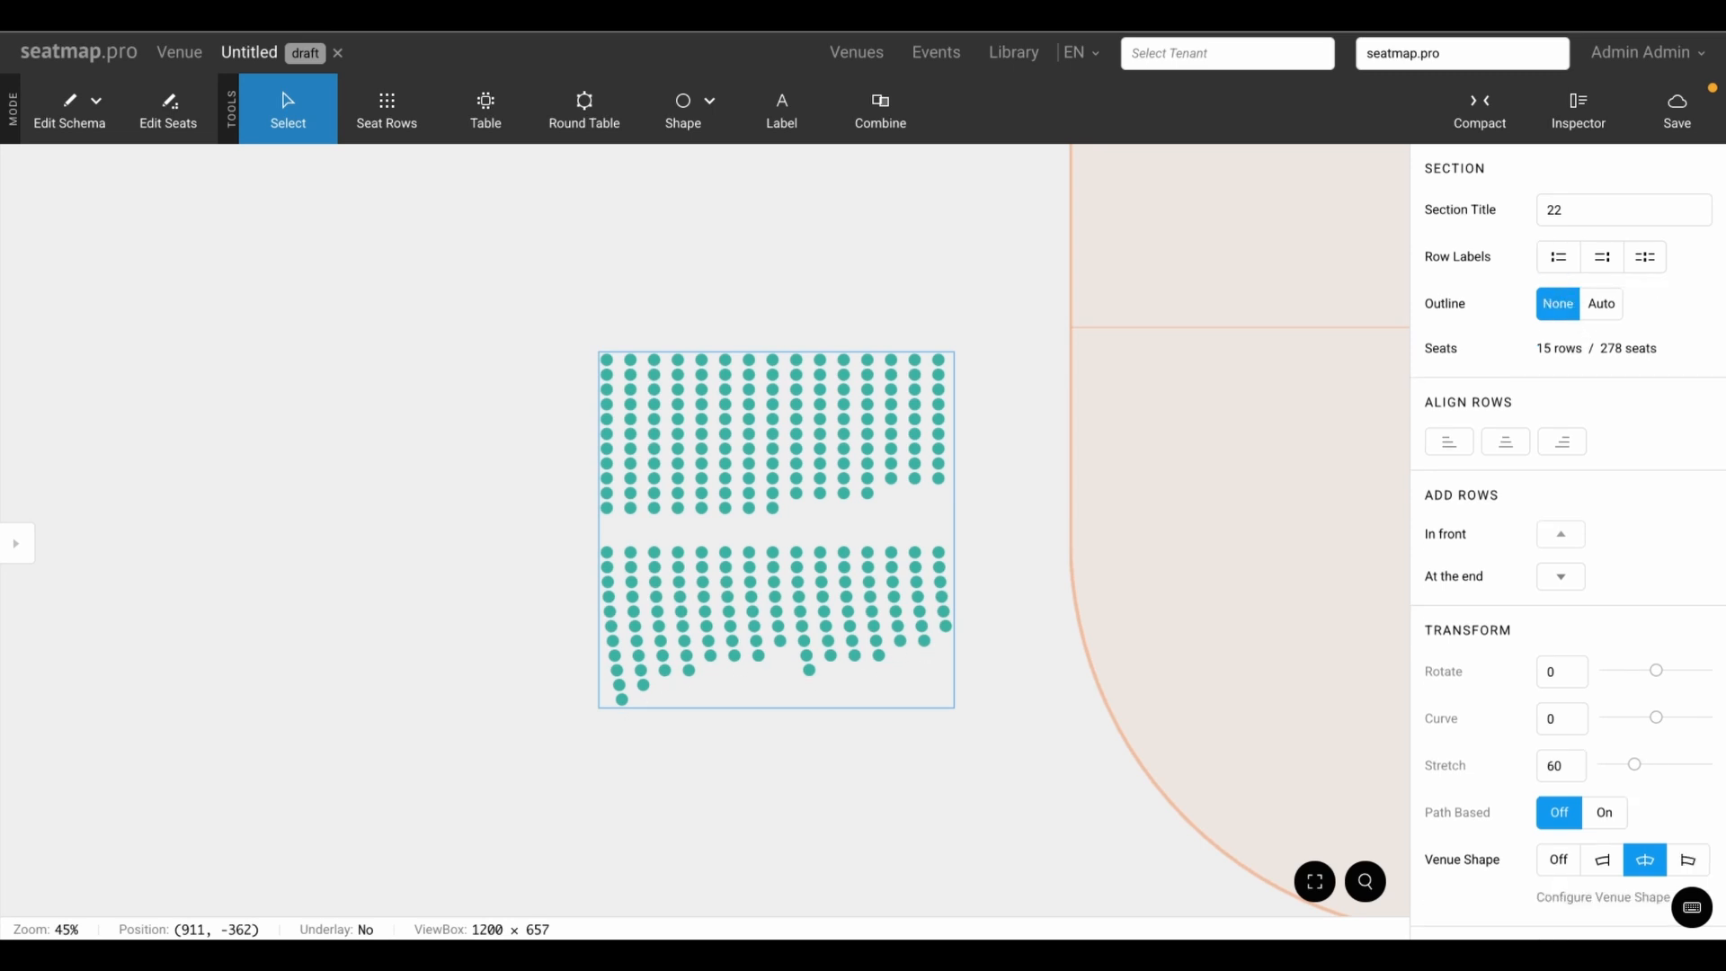
# Center-align the section's rows
pyautogui.click(1506, 443)
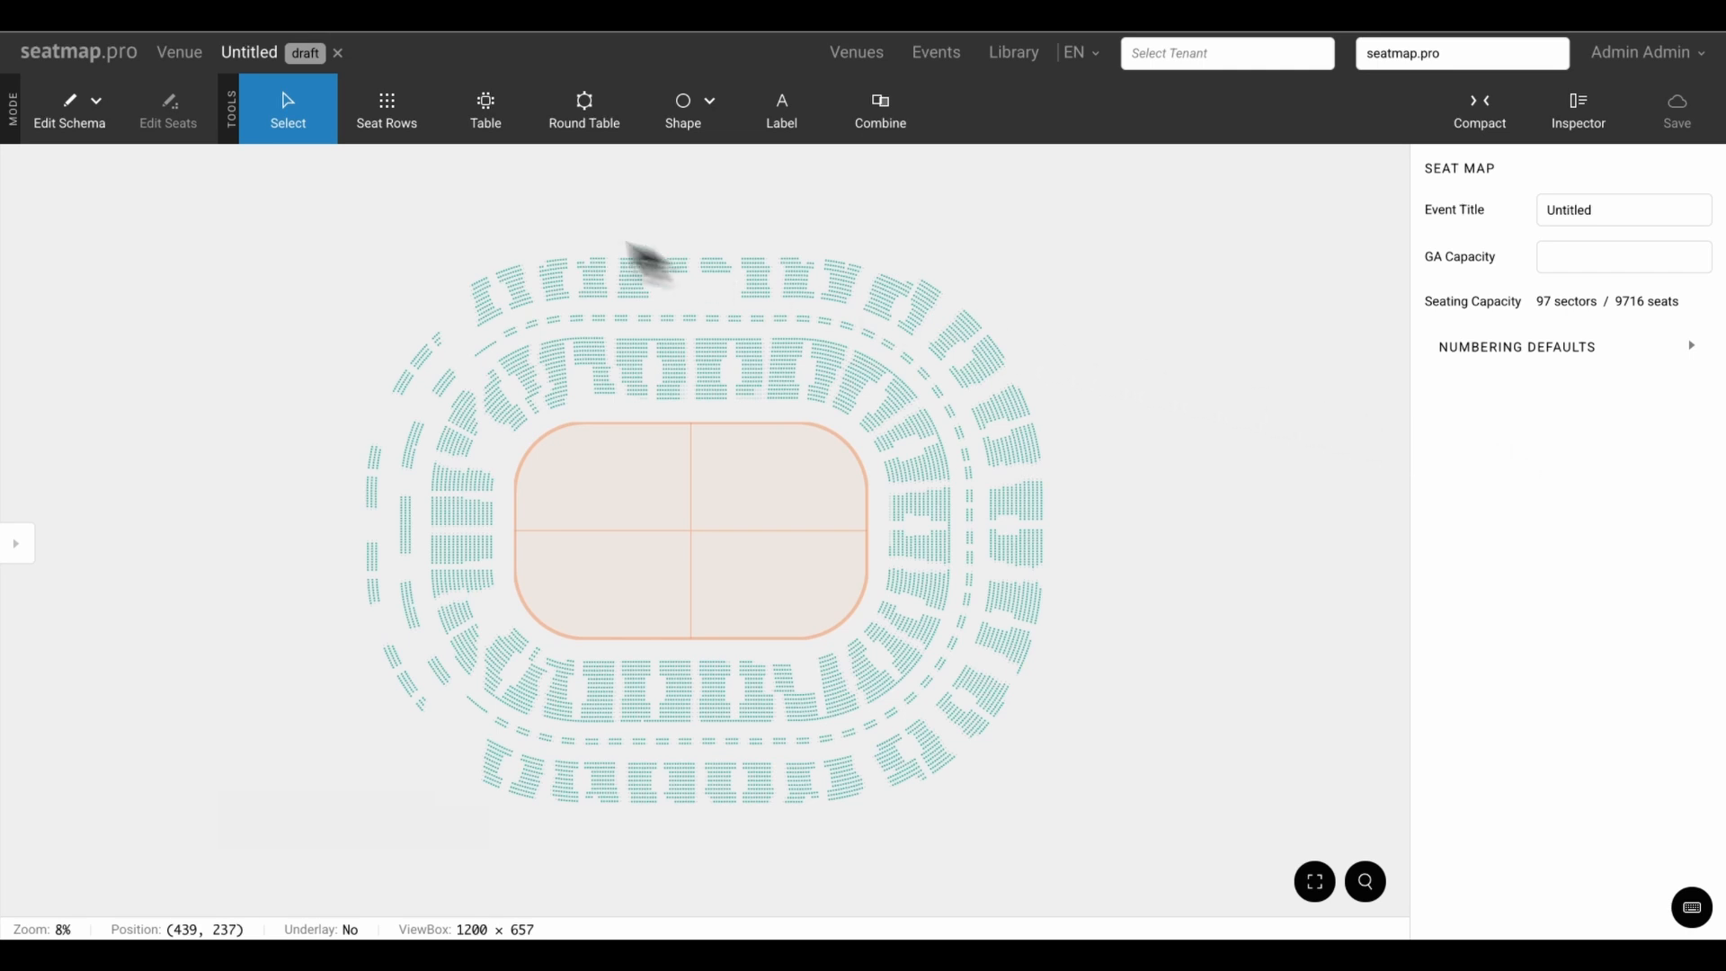
# Create three pricing zones named 100, 200 and 300 for the arena seat map
pyautogui.click(88, 112)
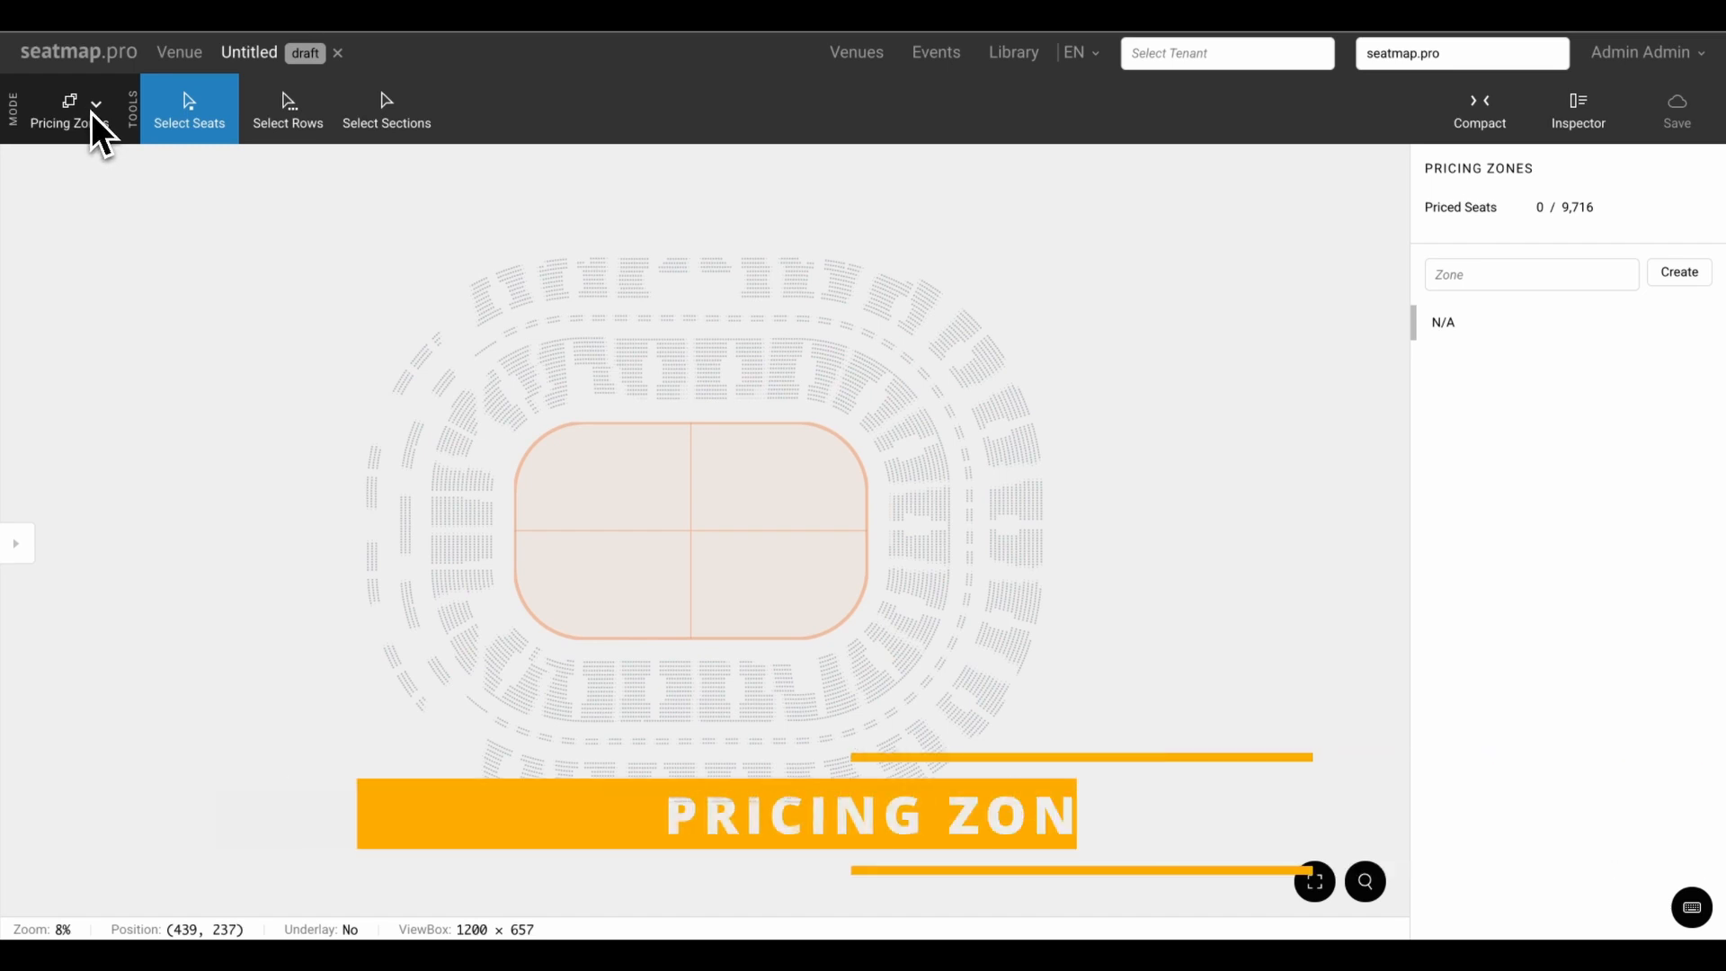
pyautogui.click(1532, 276)
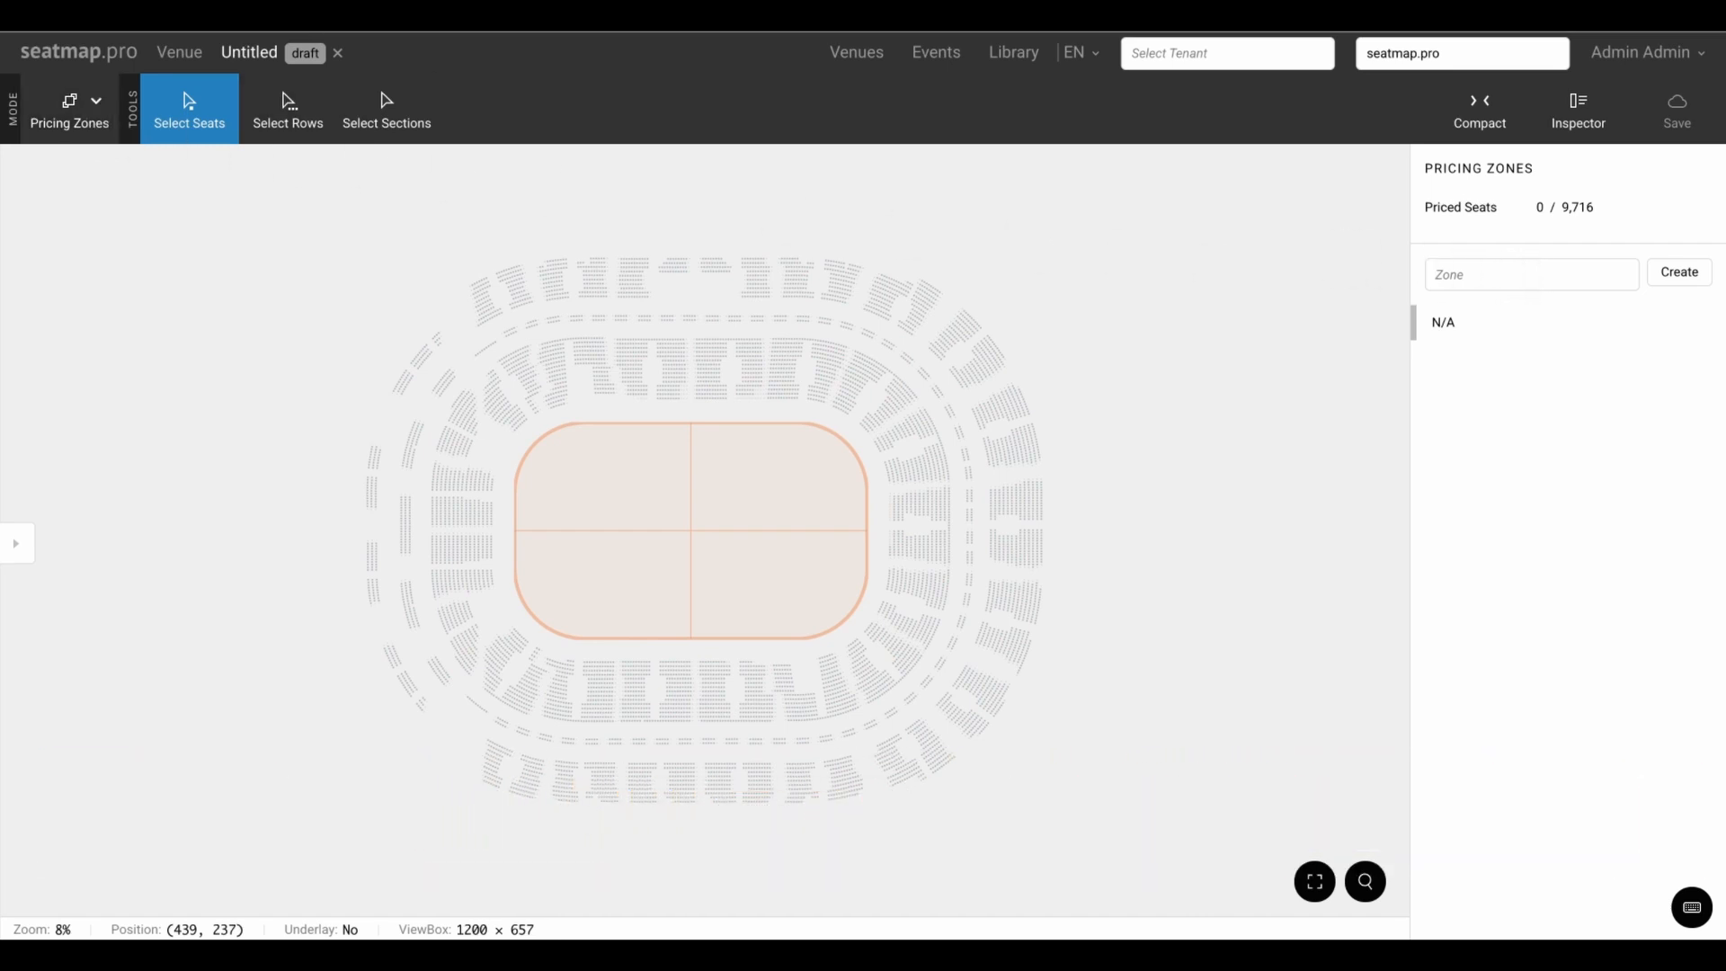
pyautogui.write('100')
pyautogui.click(1677, 272)
pyautogui.click(1530, 277)
pyautogui.write('200')
pyautogui.click(1679, 273)
pyautogui.click(1529, 277)
pyautogui.write('300')
pyautogui.click(1678, 273)
# Assign whole sections to pricing zones: most of the inner bowl to 100, its left end and the middle ring to 200, and the outer sections to 300
pyautogui.click(388, 126)
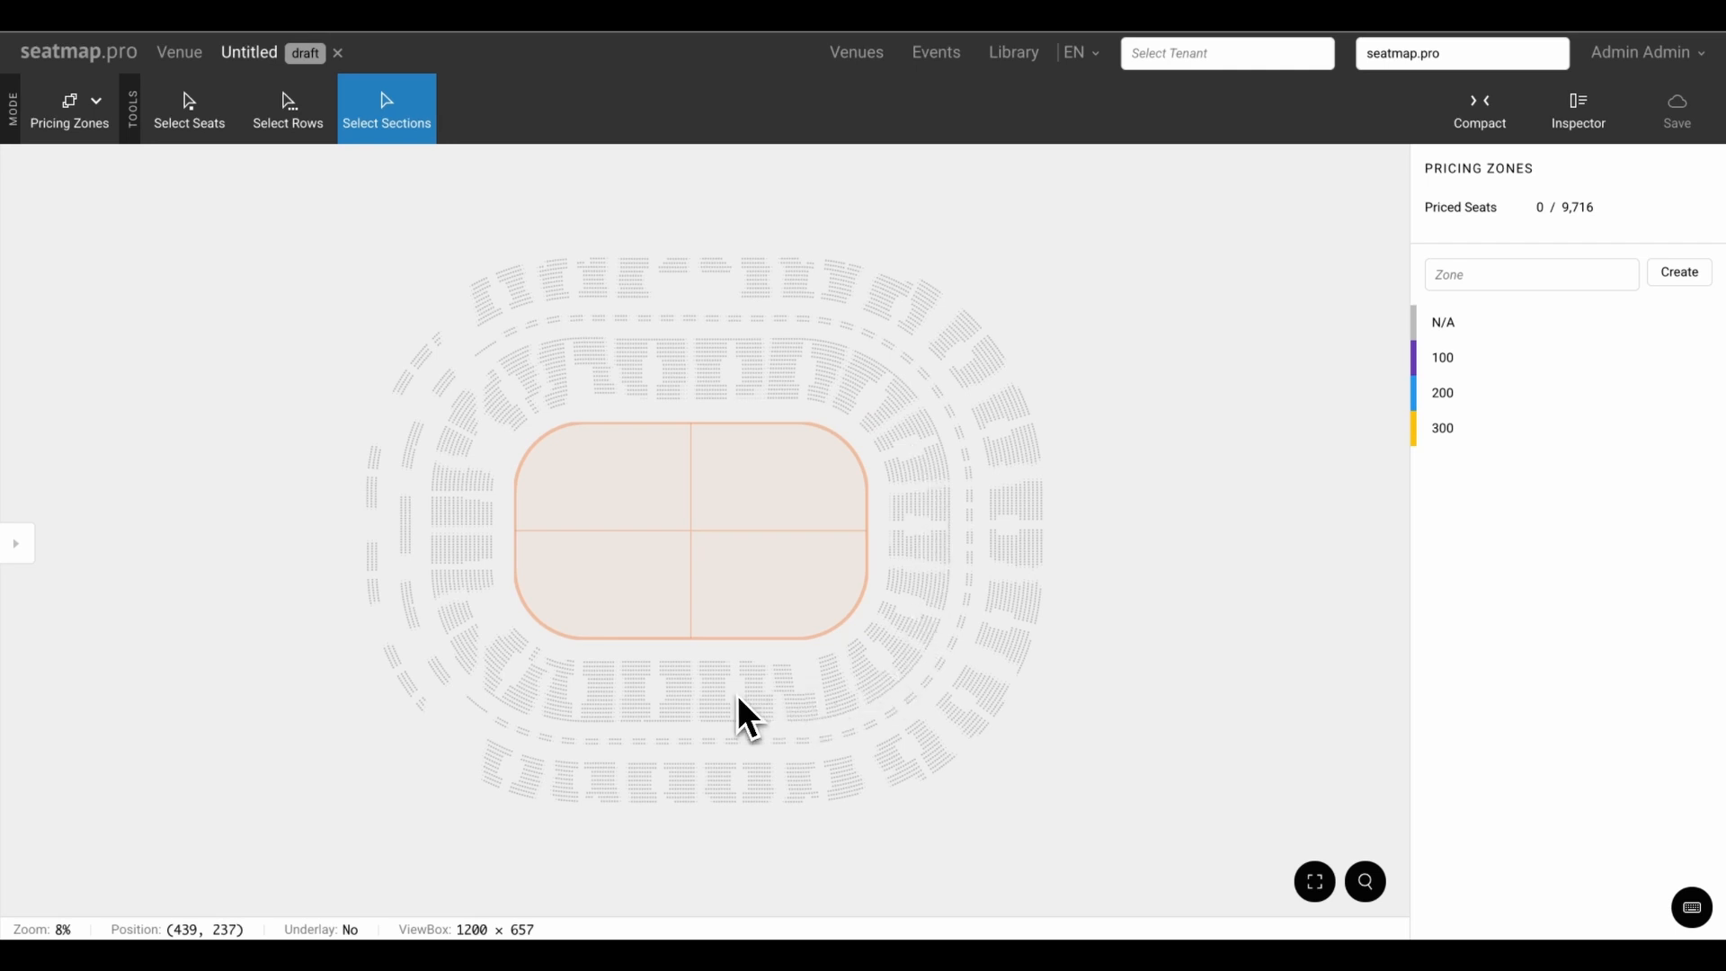
pyautogui.click(1444, 359)
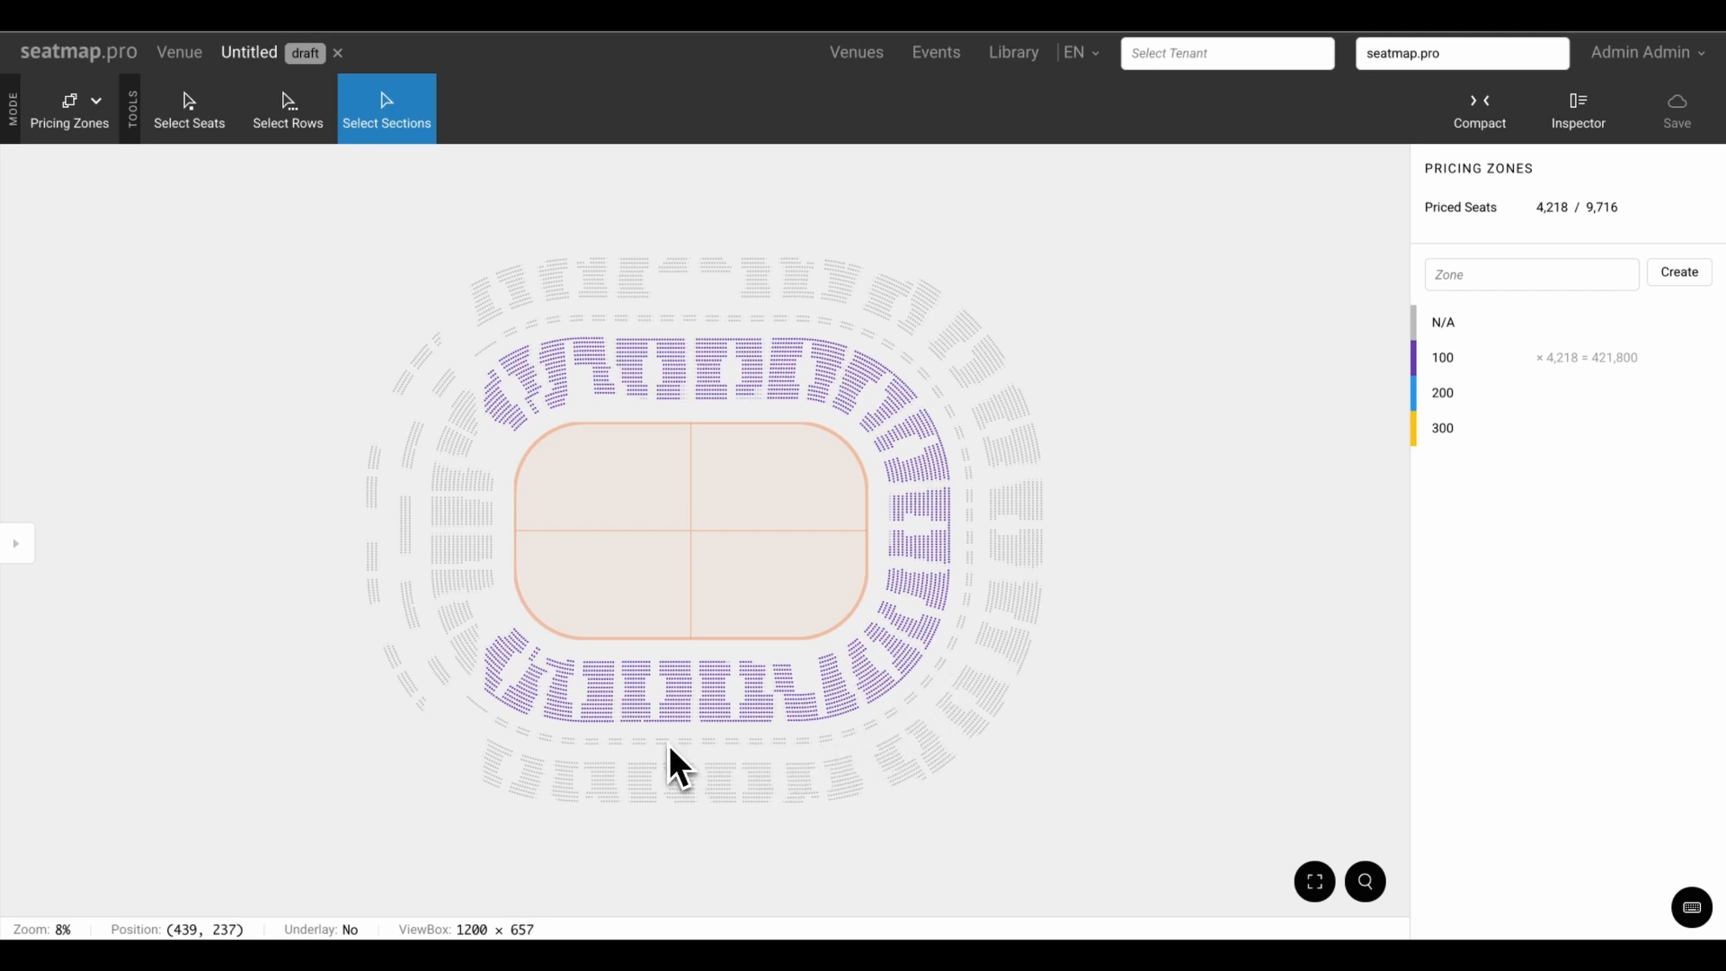
pyautogui.click(465, 580)
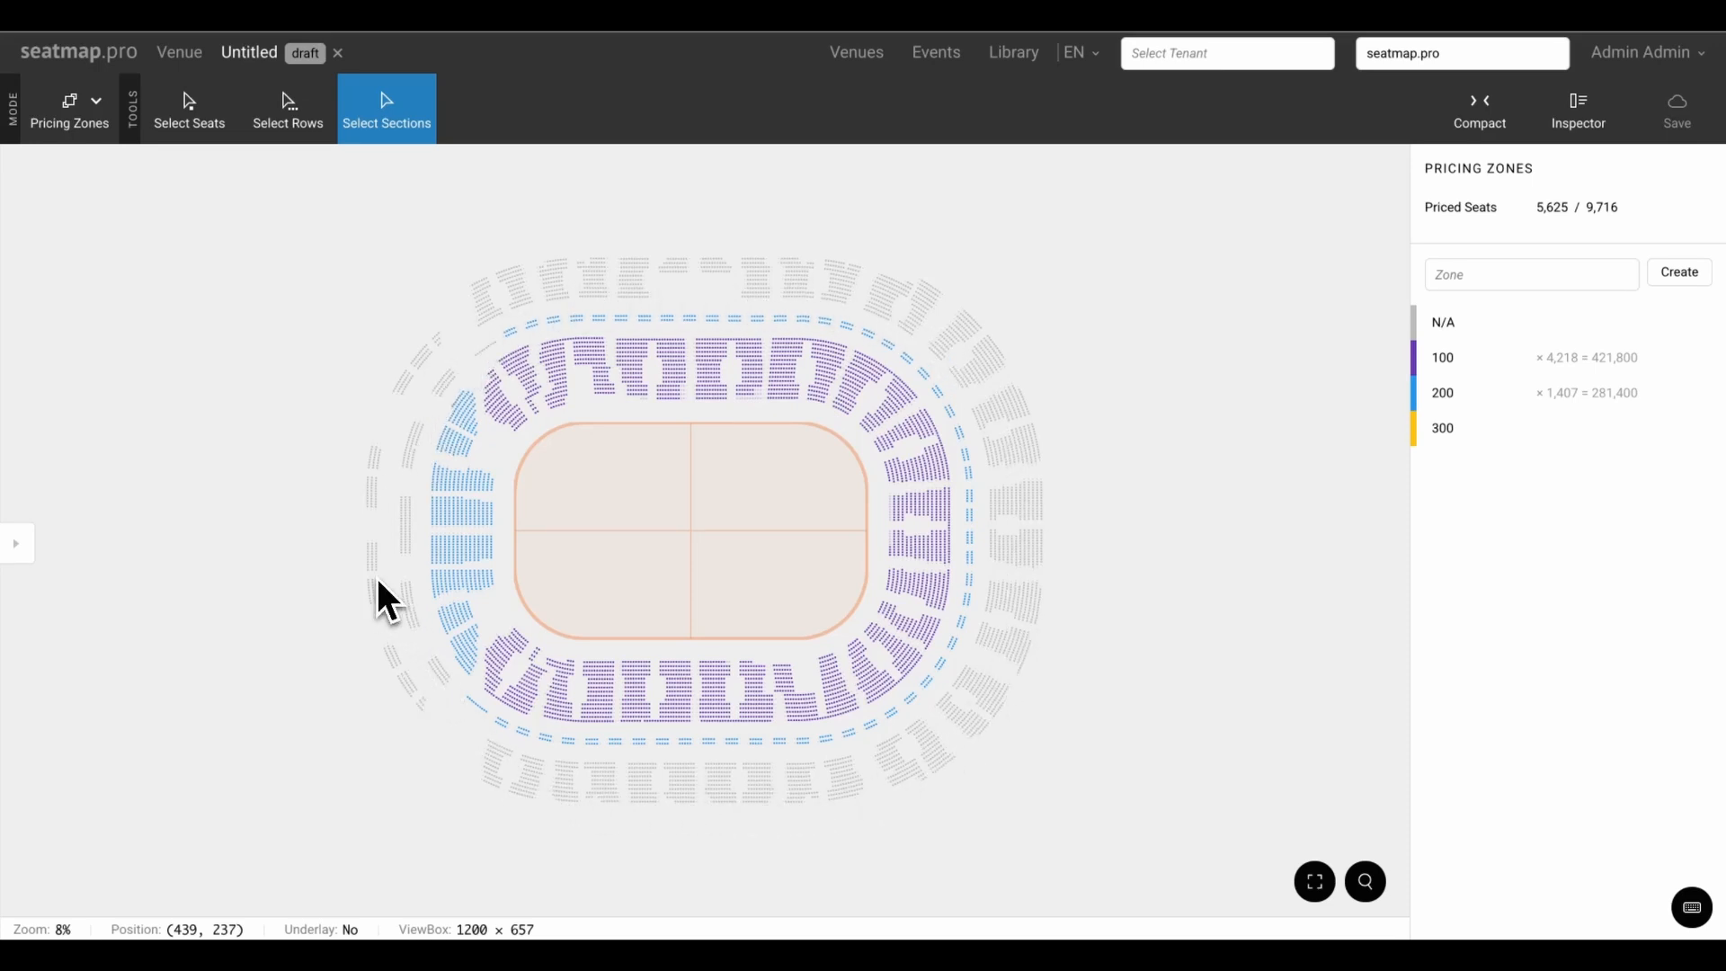
pyautogui.click(1443, 429)
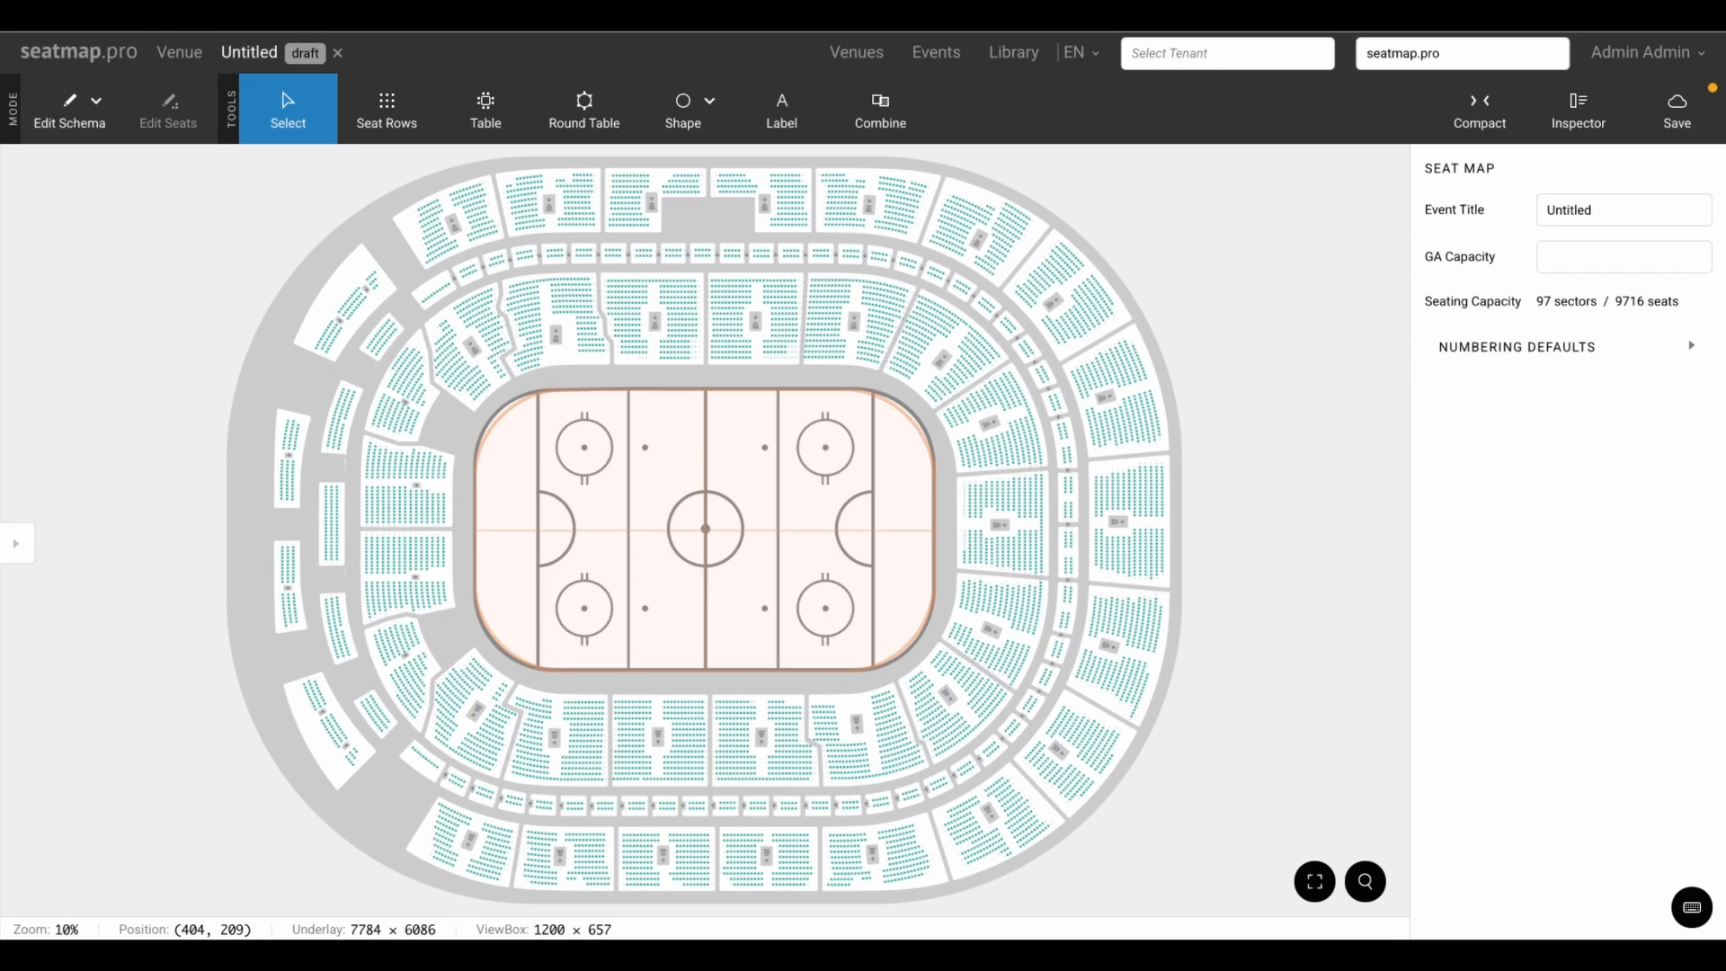
# Save the arena seat map
pyautogui.click(1677, 117)
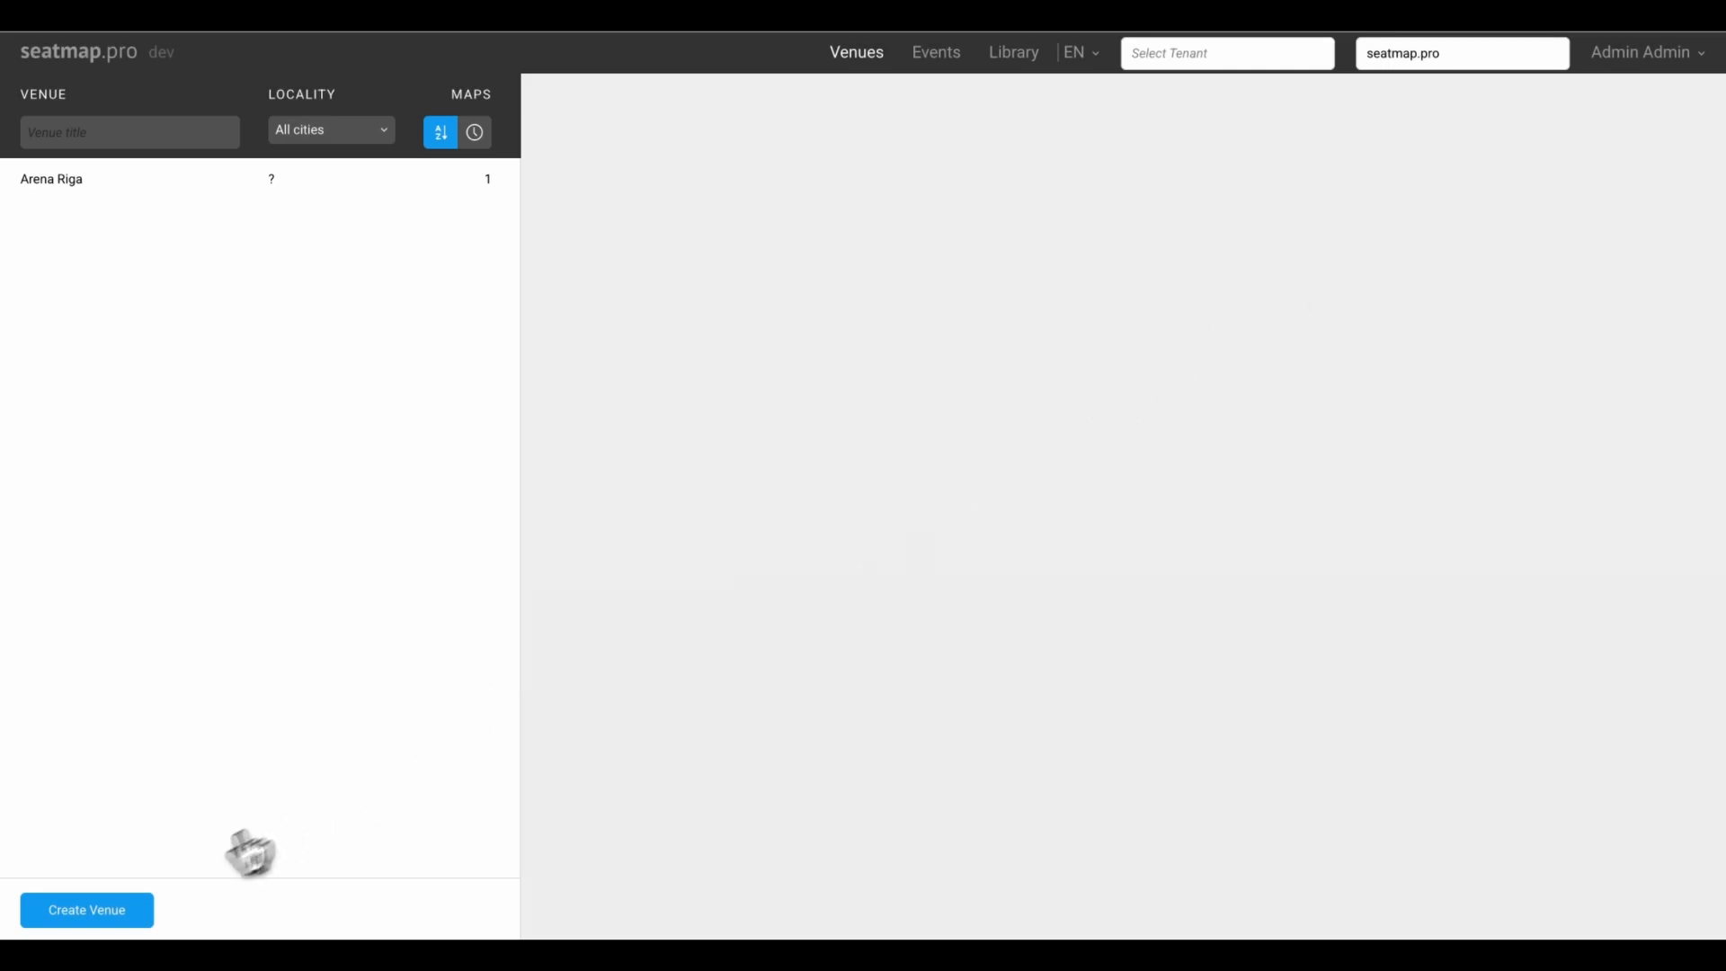
# Create a new venue titled Aurora Hall without an address
pyautogui.click(90, 915)
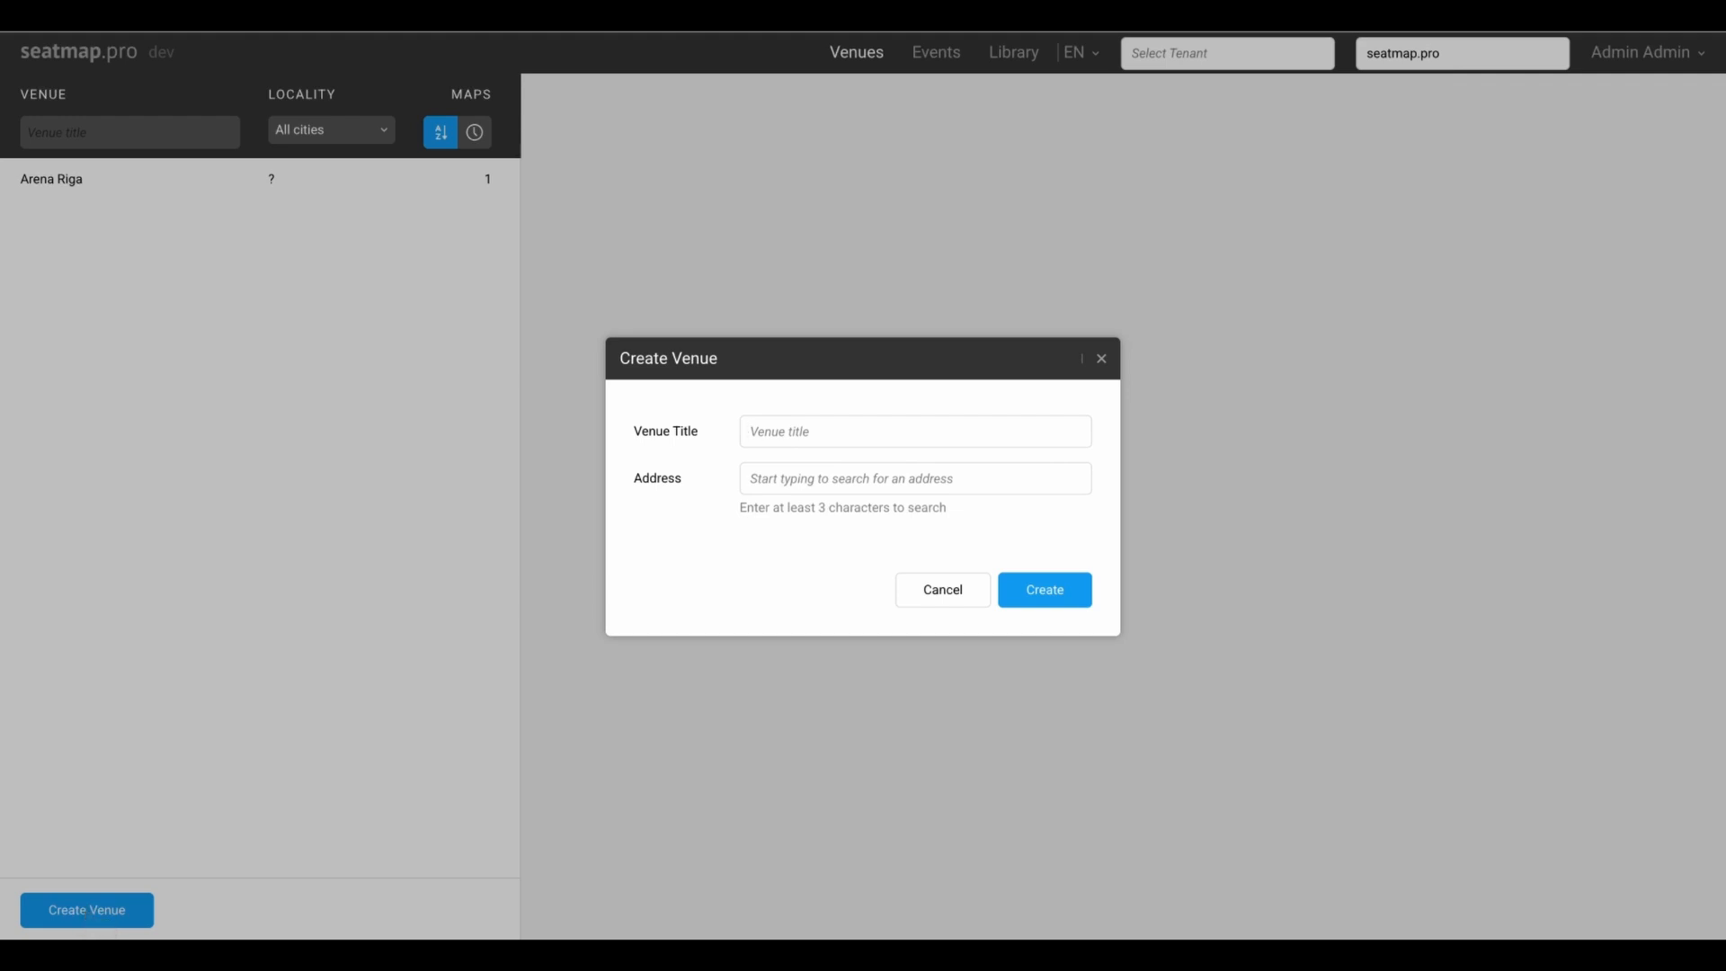
pyautogui.click(916, 433)
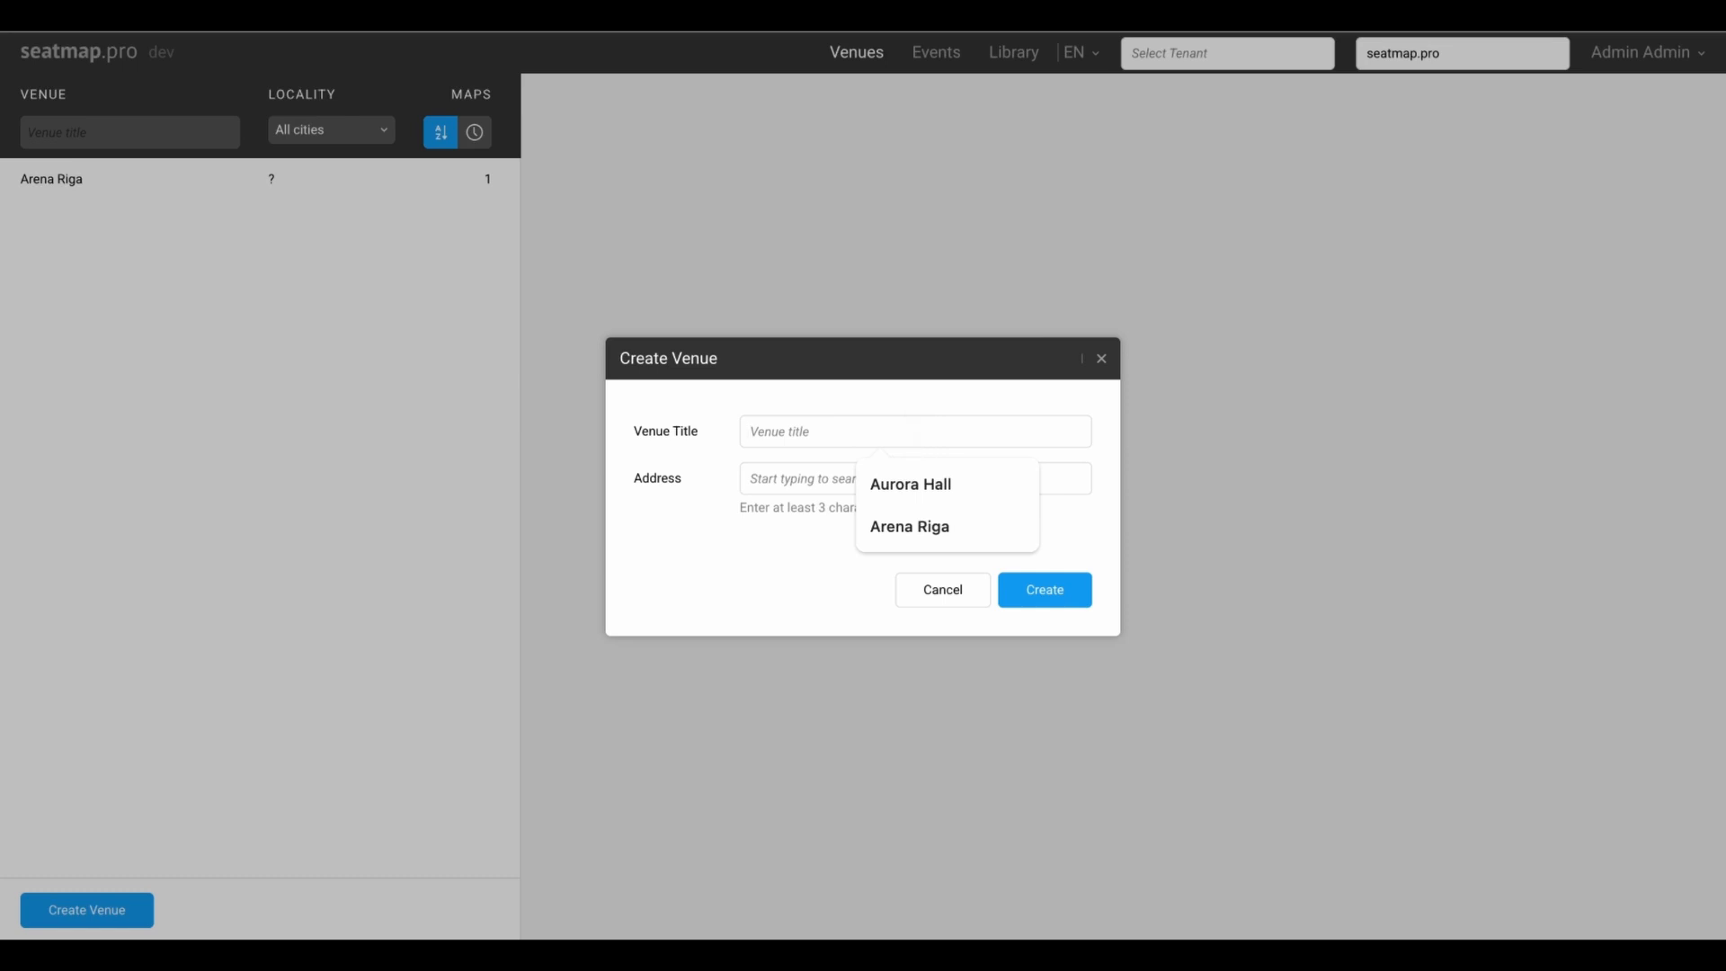
pyautogui.click(911, 484)
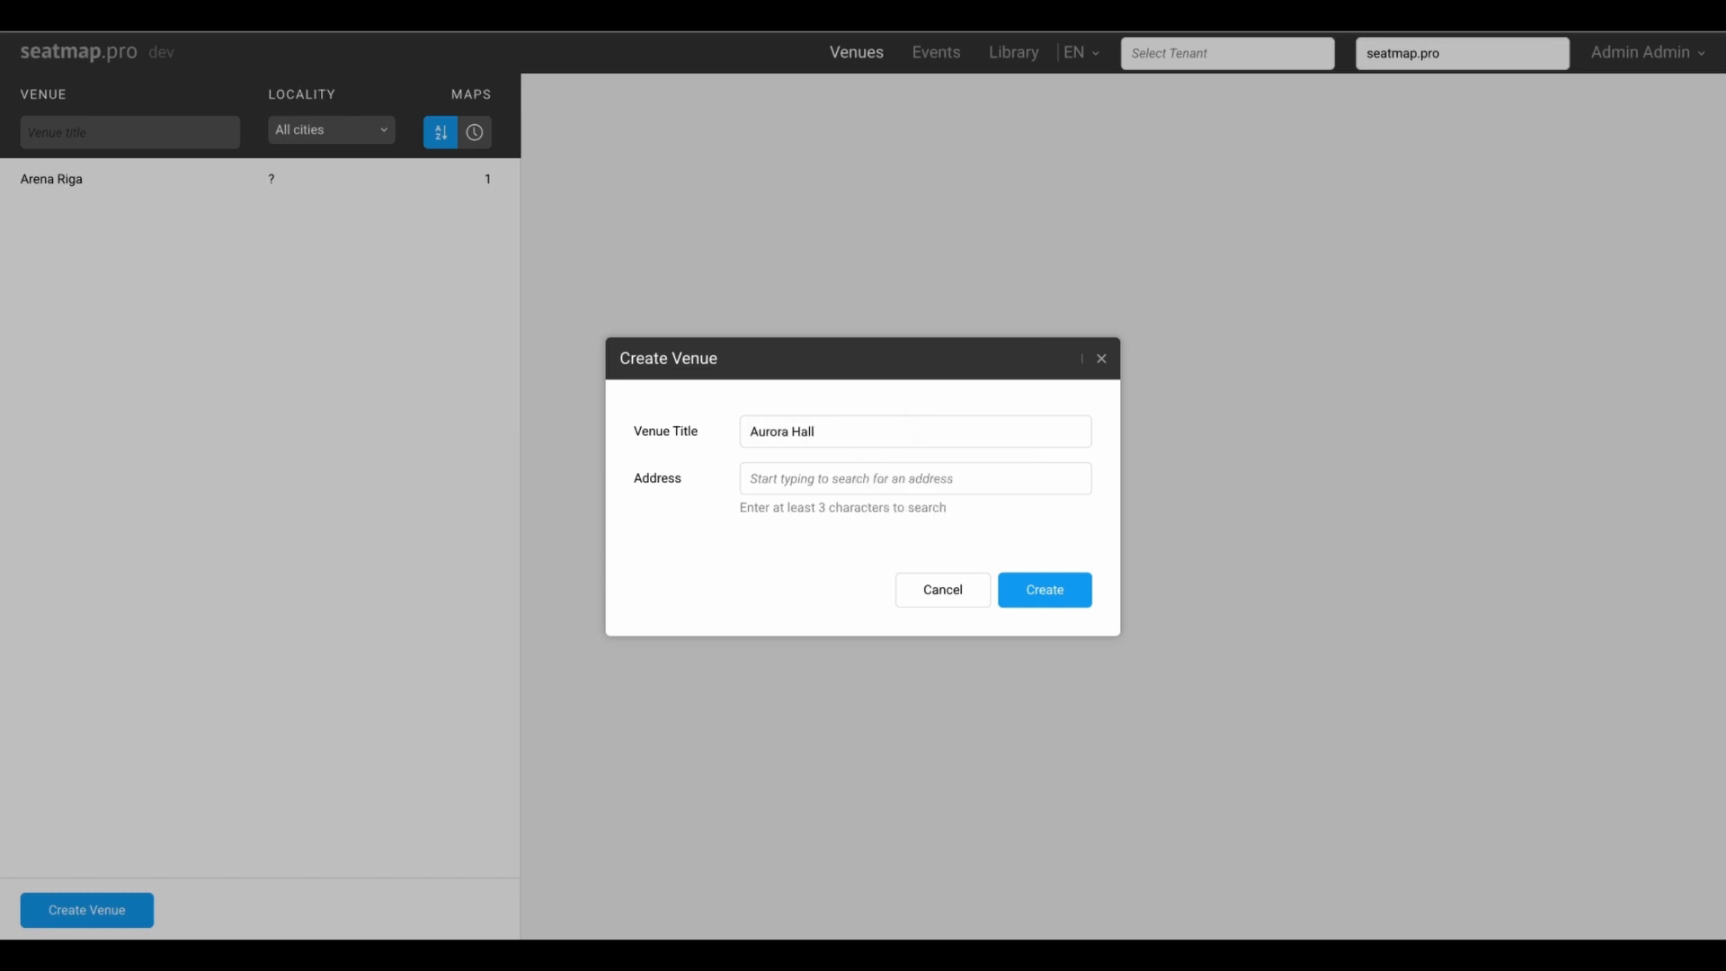
pyautogui.click(1045, 593)
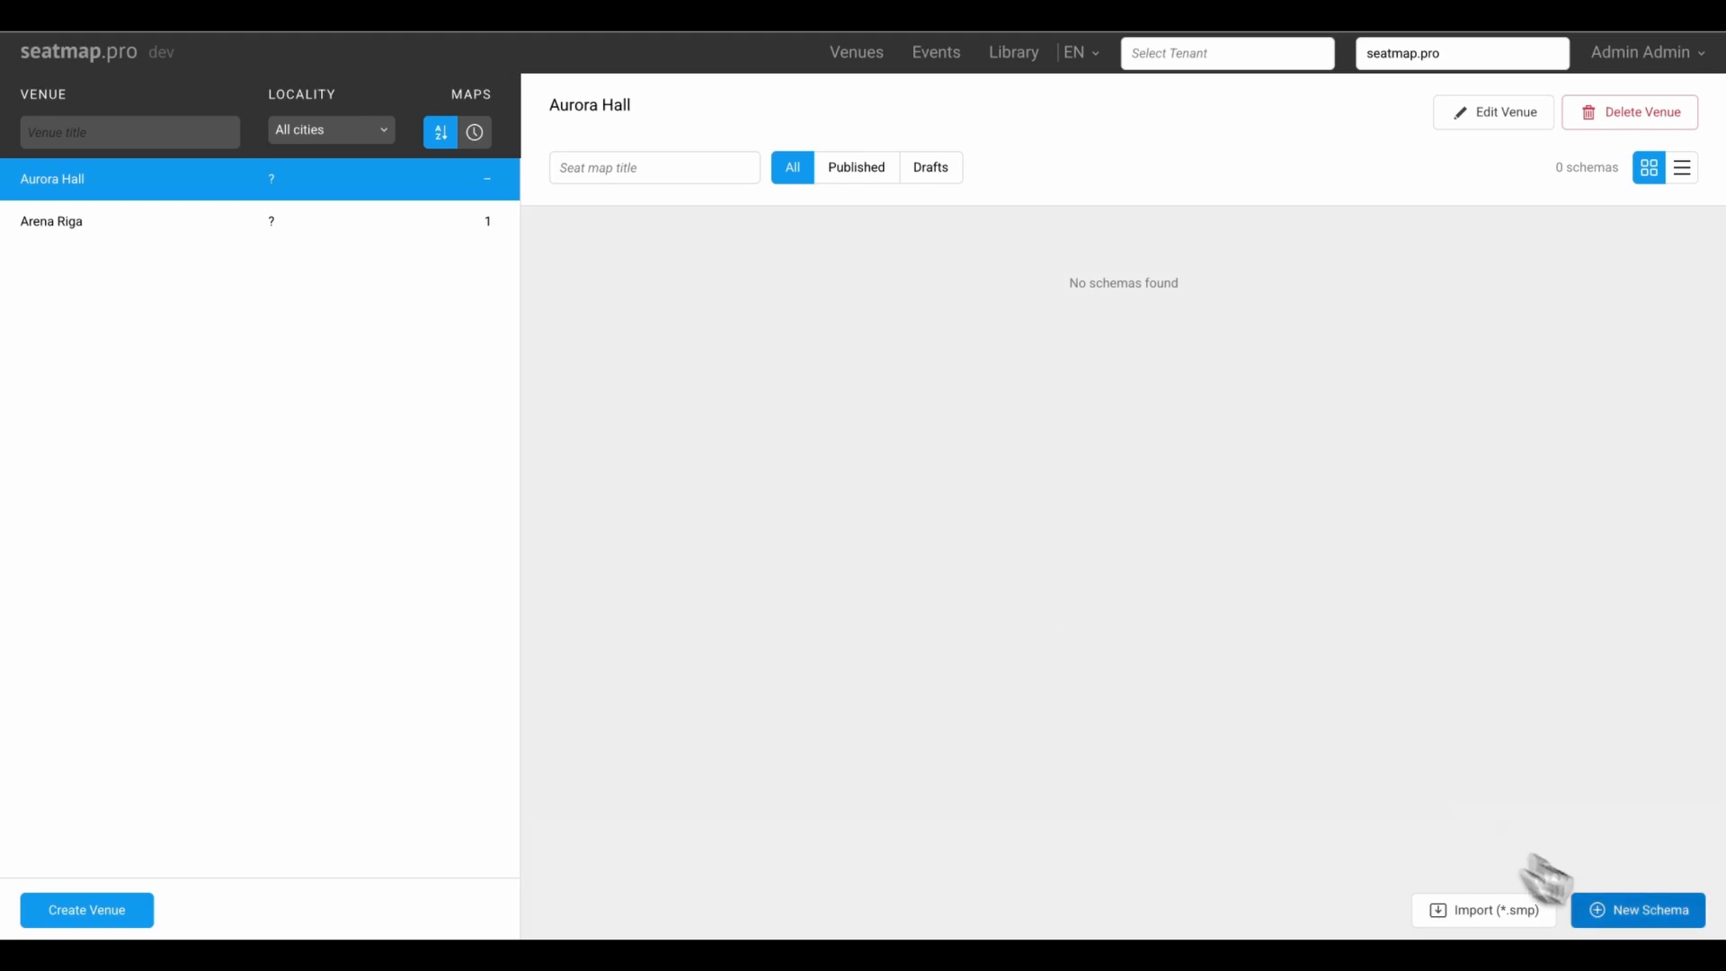
# Create a new schema for the venue and title the seat map Aurora Hall
pyautogui.click(1644, 915)
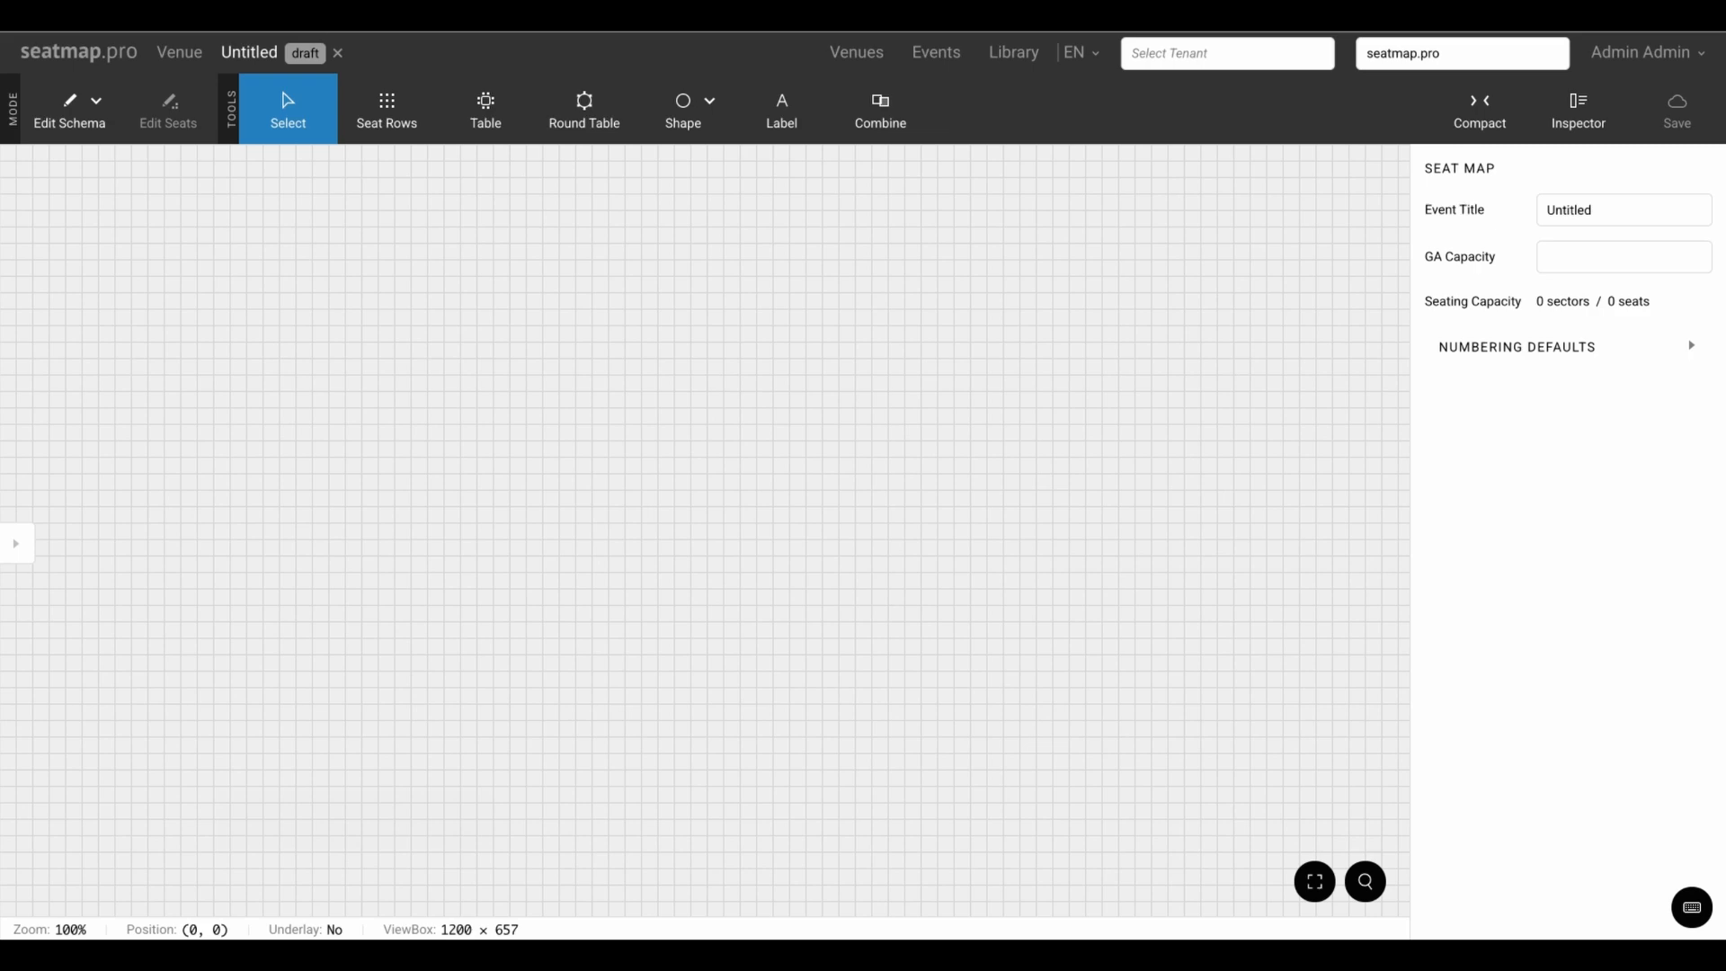
pyautogui.click(1625, 212)
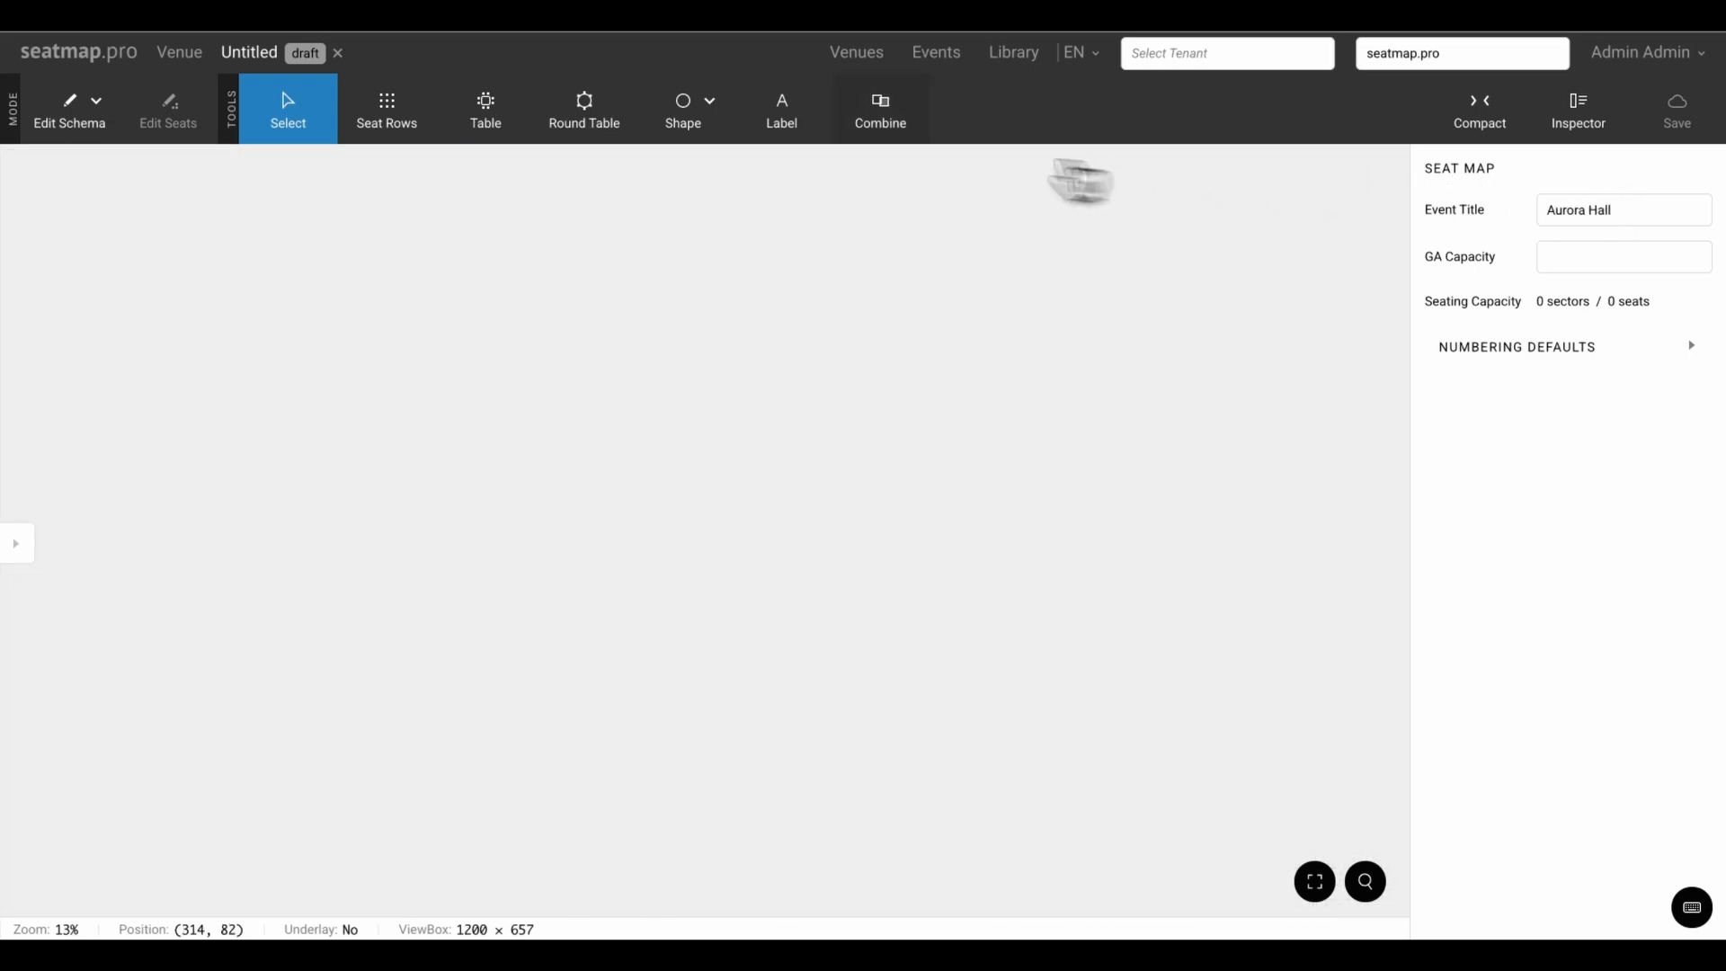
# Add a rectangle for the hall floor and set its dimensions to 3840 by 3430
pyautogui.click(689, 133)
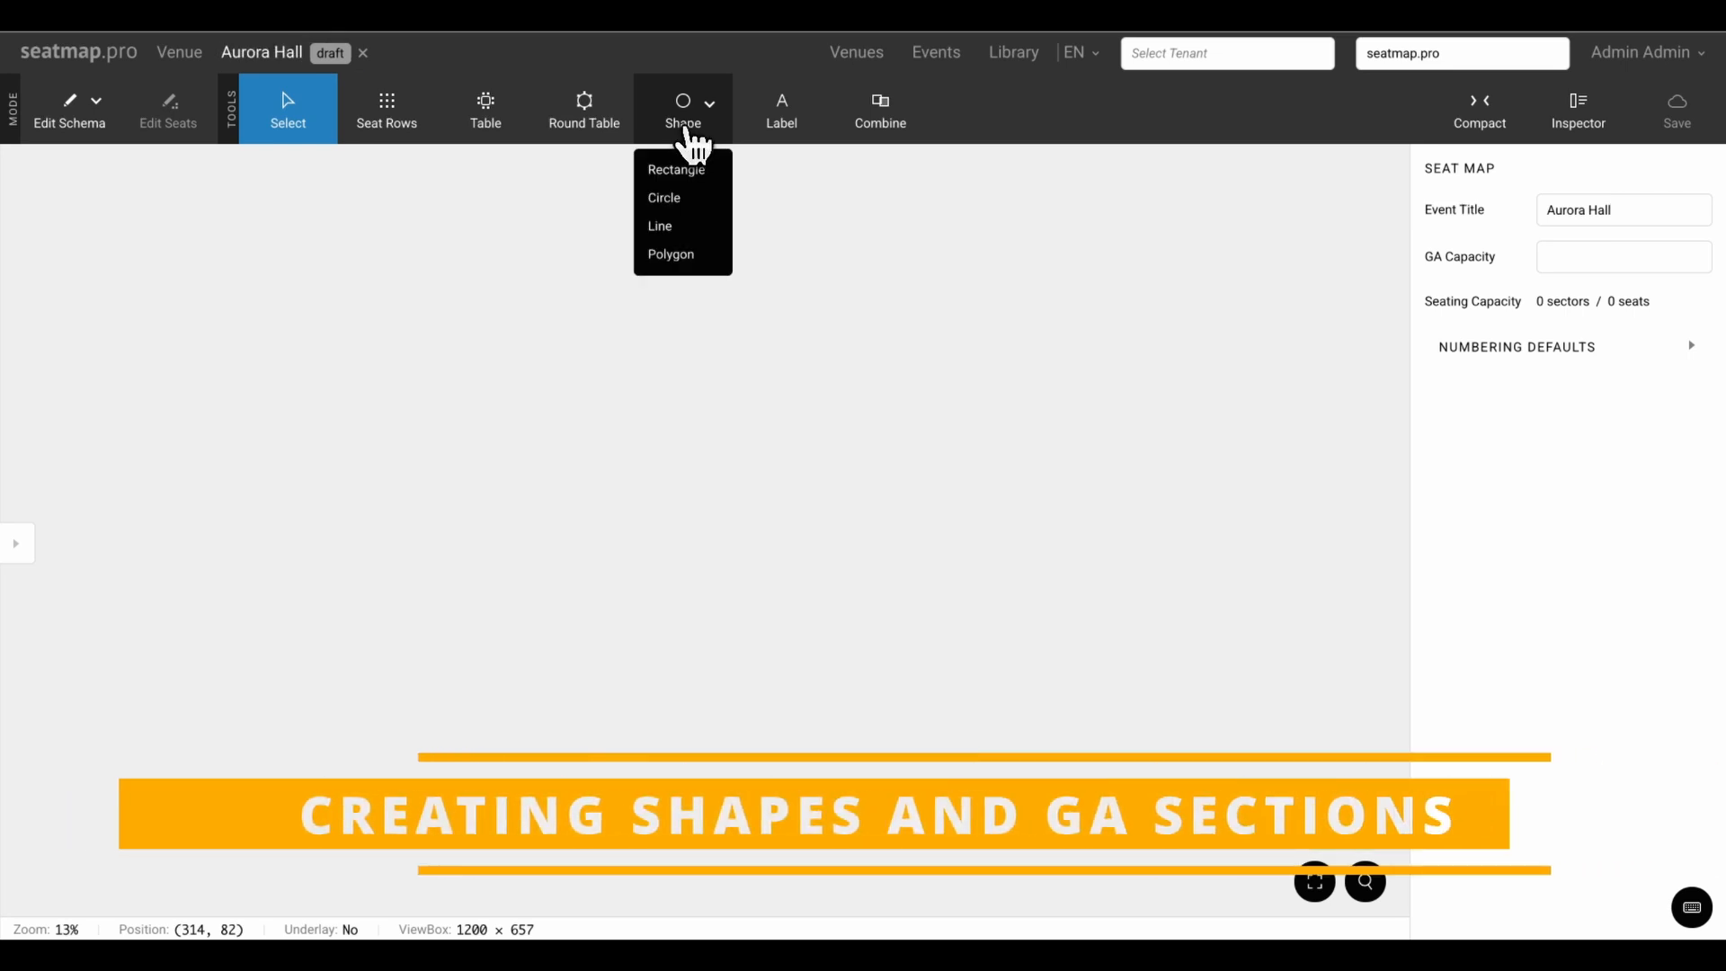
pyautogui.click(677, 171)
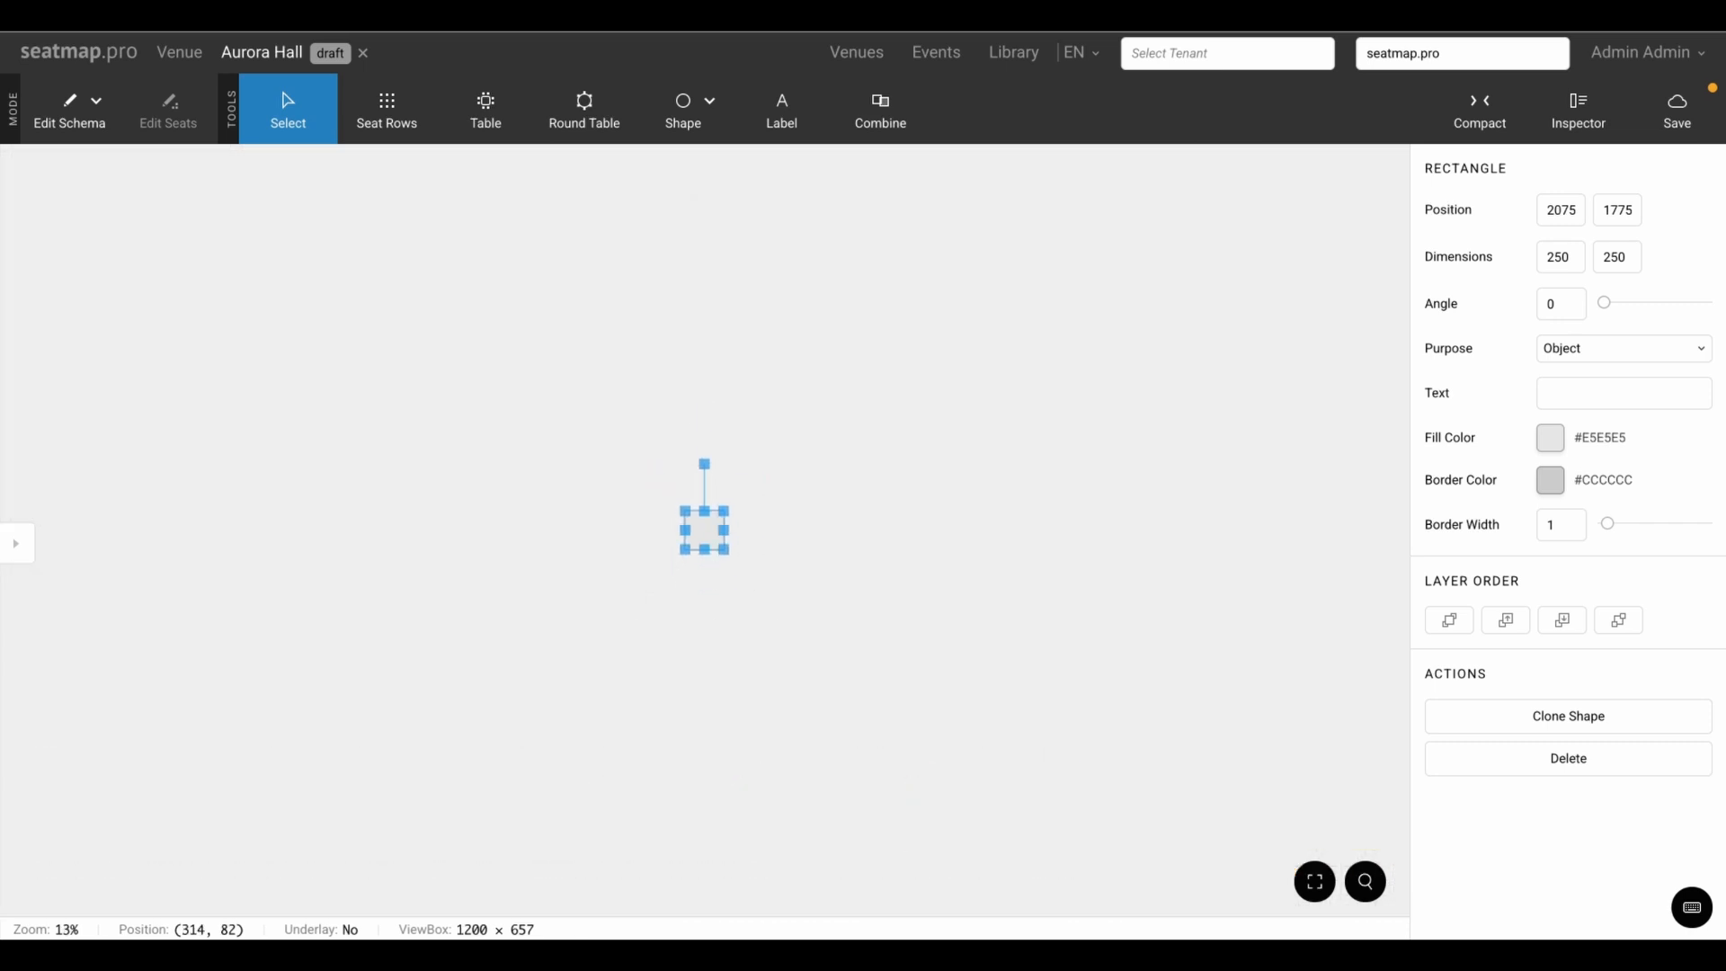
pyautogui.doubleClick(1561, 258)
pyautogui.press('Return')
pyautogui.doubleClick(1615, 258)
pyautogui.write('3430')
pyautogui.press('Return')
# Position the floor rectangle at 280, 150 and style it with fill #F1E8D5 and a 22-wide #C9B68E border
pyautogui.doubleClick(1557, 210)
pyautogui.write('280')
pyautogui.press('Return')
pyautogui.doubleClick(1618, 212)
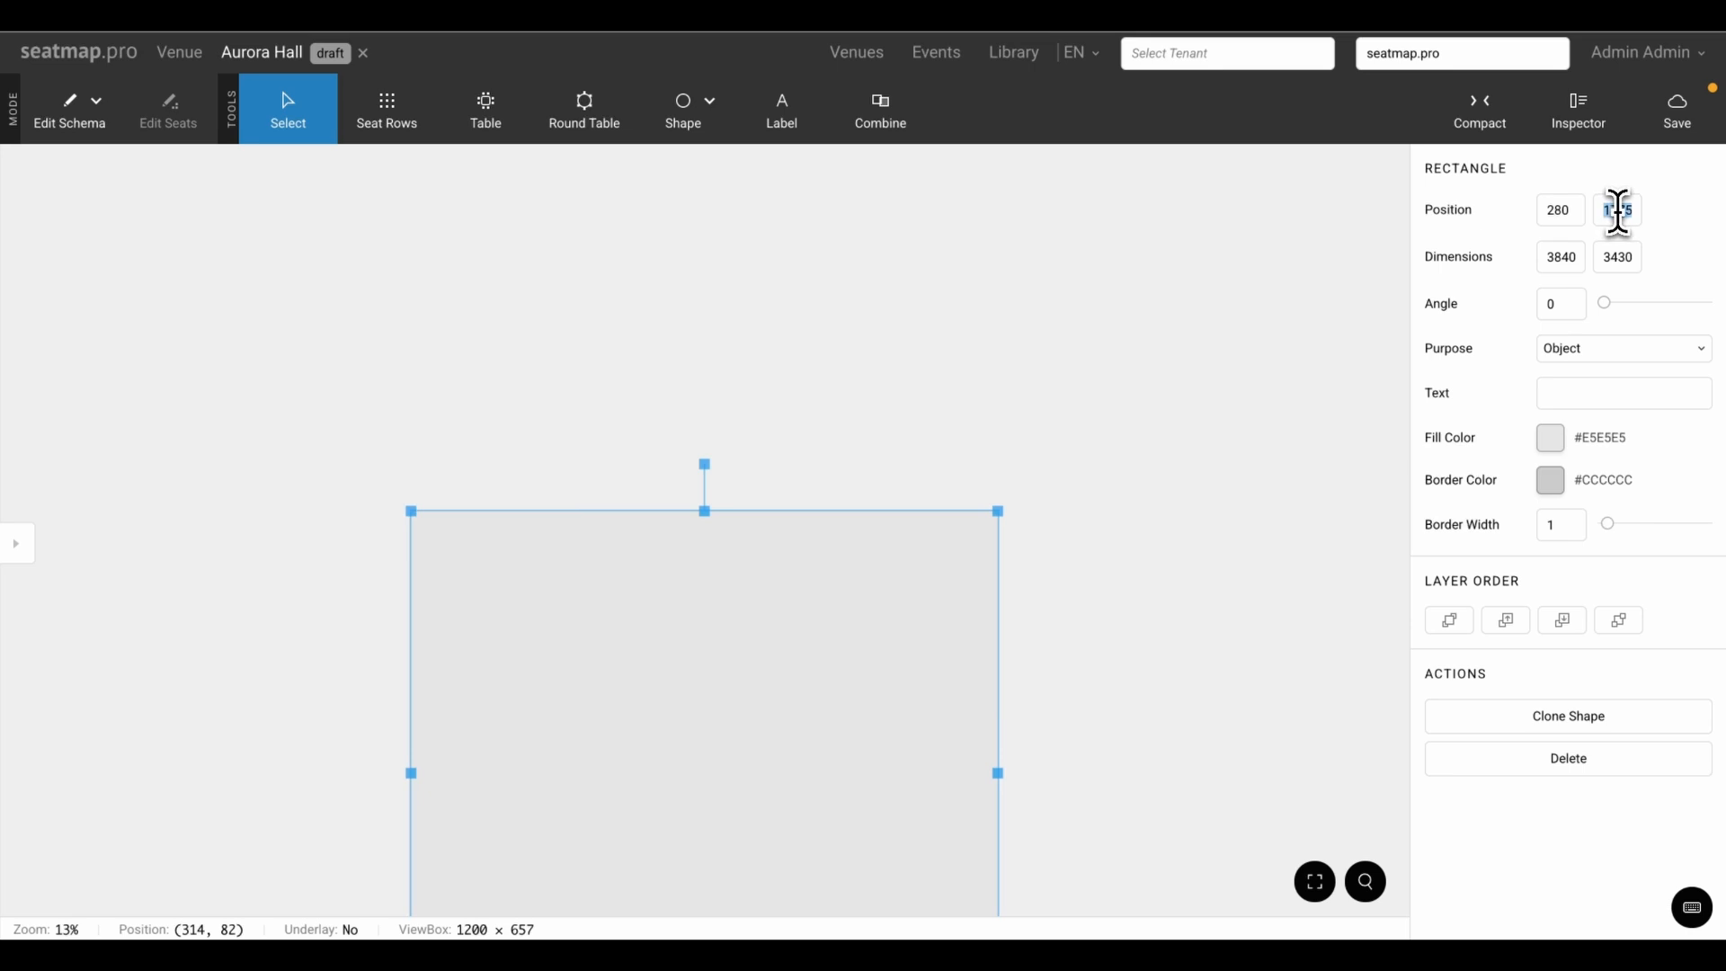
pyautogui.write('150')
pyautogui.press('Return')
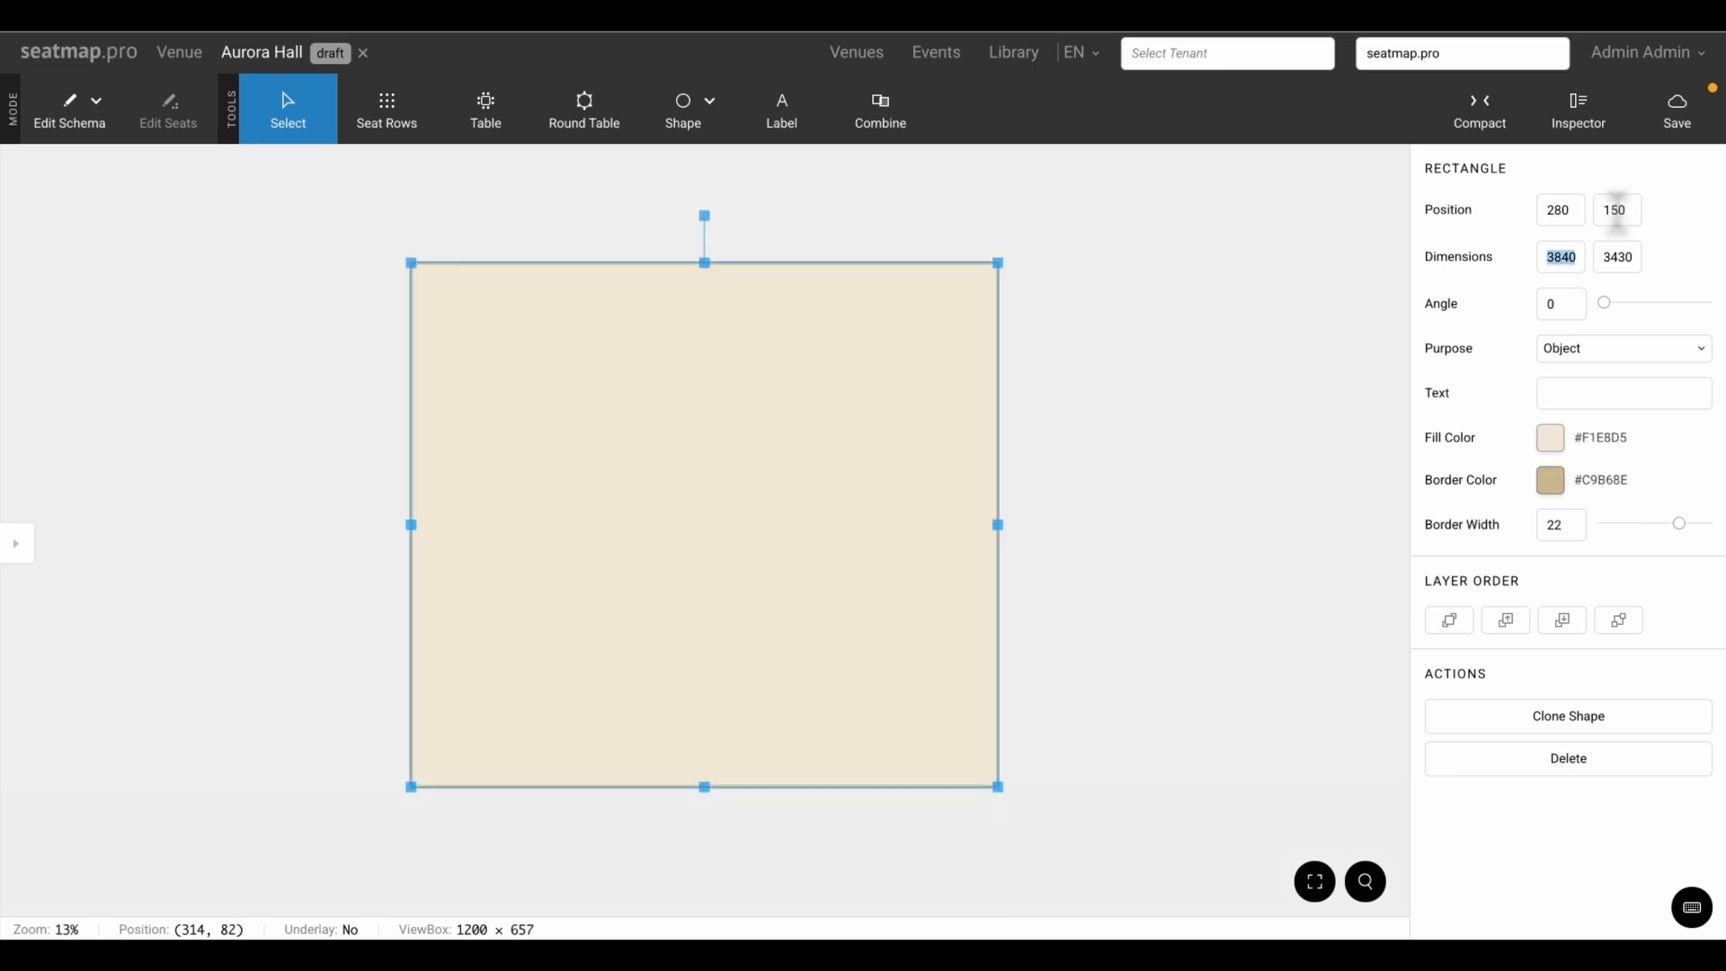
# Add a 1300 by 360 stage rectangle at position 1550, 200 with fill color #43303C
pyautogui.click(683, 112)
pyautogui.click(677, 170)
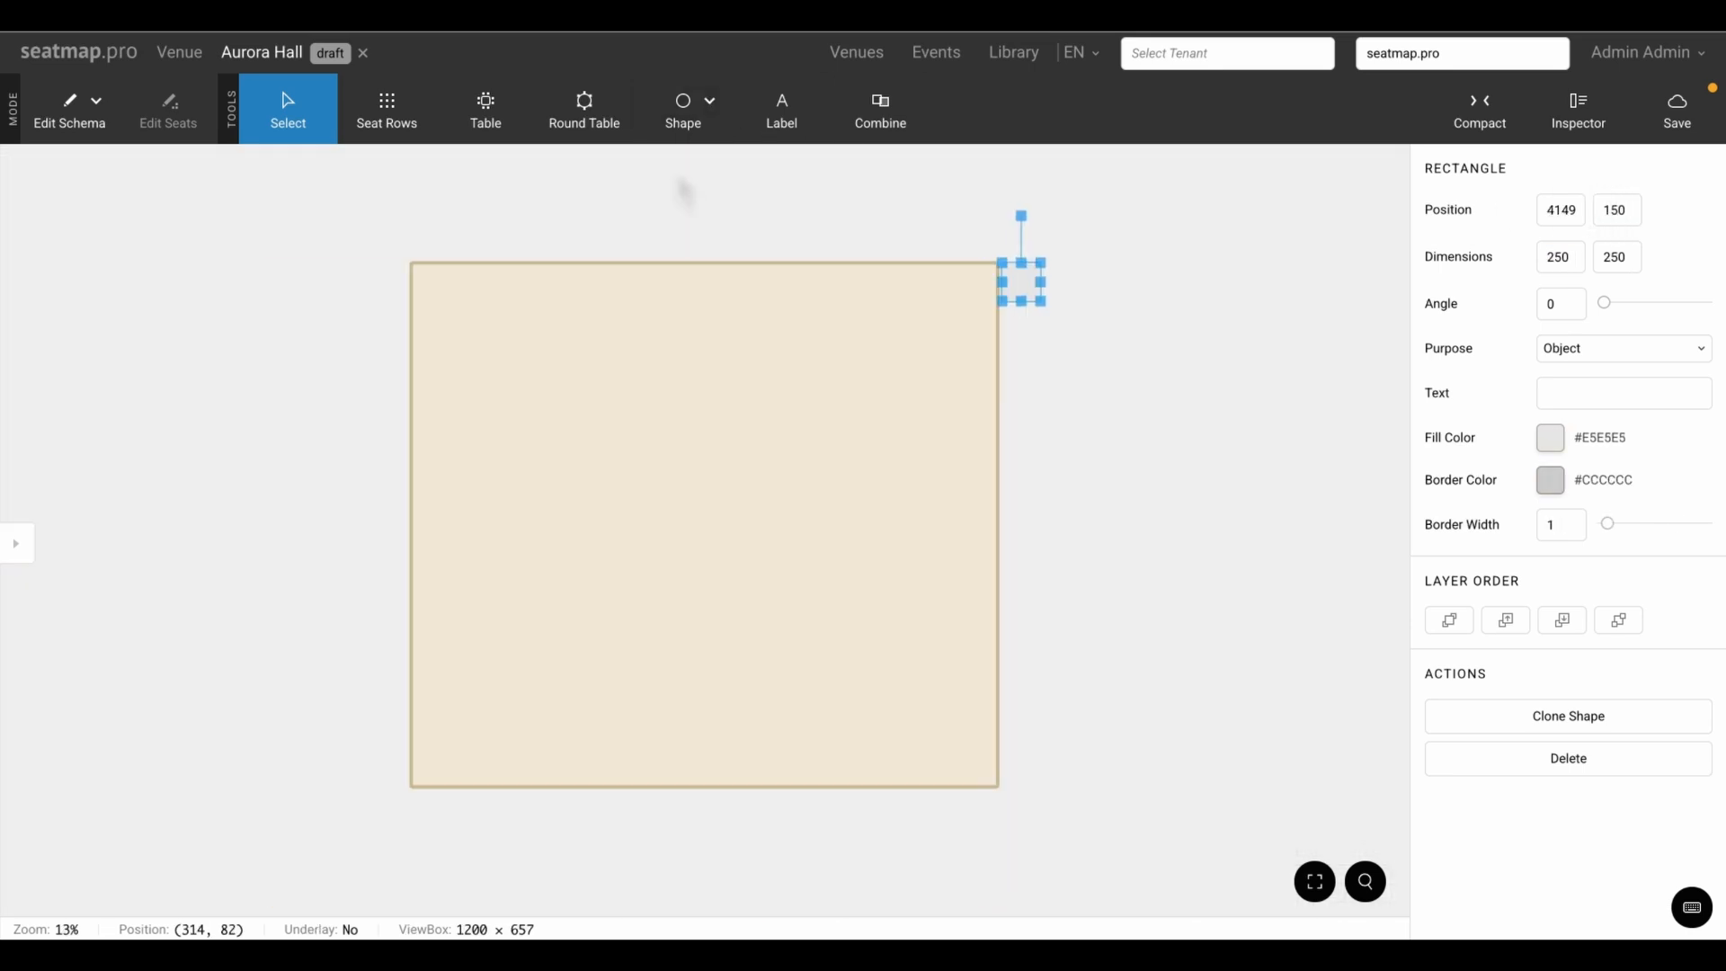
pyautogui.doubleClick(1562, 258)
pyautogui.write('1300')
pyautogui.press('Return')
pyautogui.doubleClick(1615, 258)
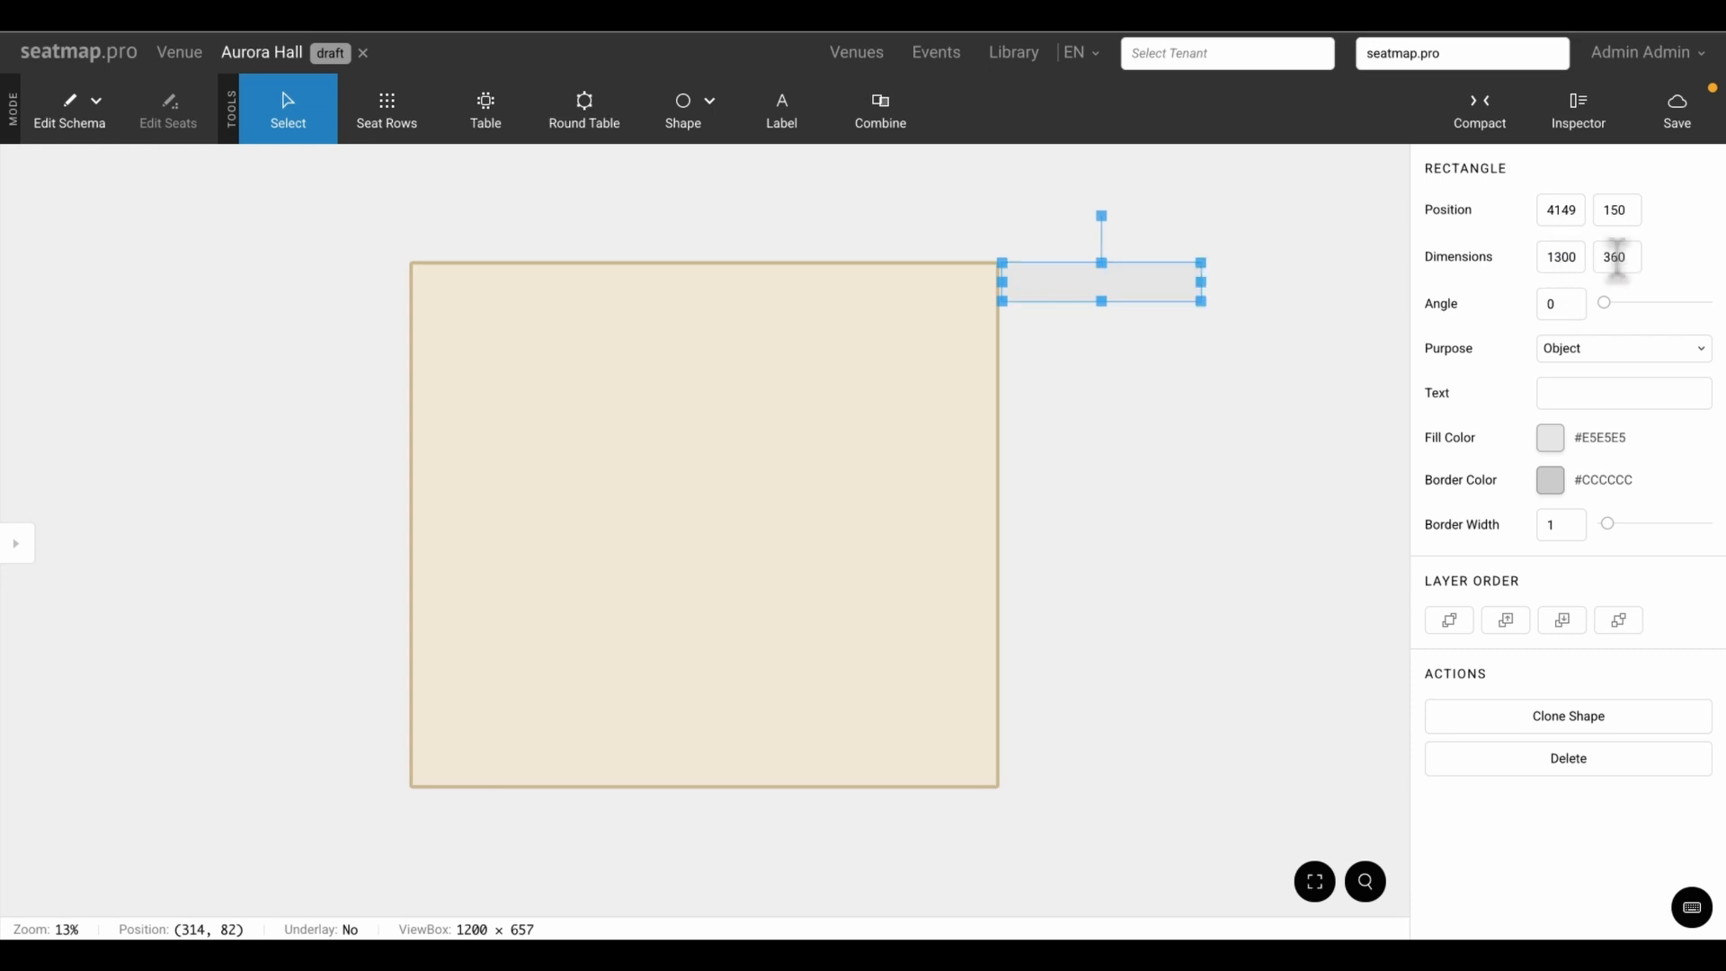
pyautogui.press('Return')
pyautogui.doubleClick(1561, 209)
pyautogui.write('1550')
pyautogui.press('Return')
pyautogui.doubleClick(1615, 210)
pyautogui.press('Tab')
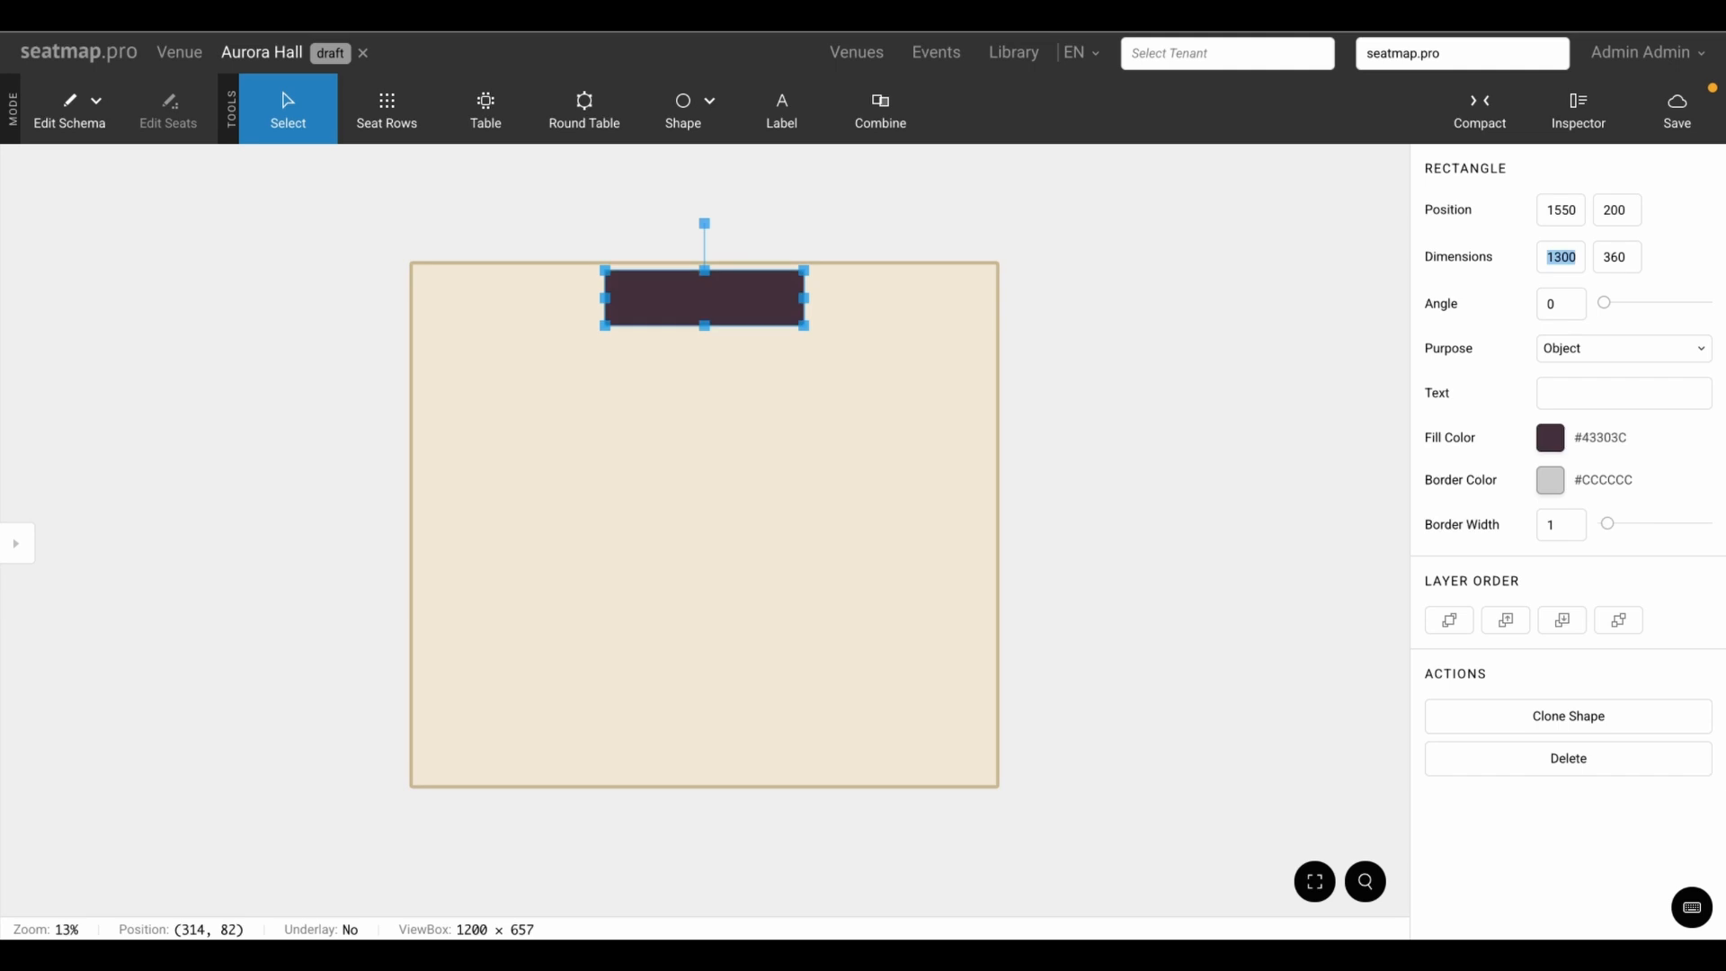
# Add a 600 by 200 rectangle at position 1900, 560, directly below the stage, with fill color #4A3540
pyautogui.click(684, 126)
pyautogui.click(698, 169)
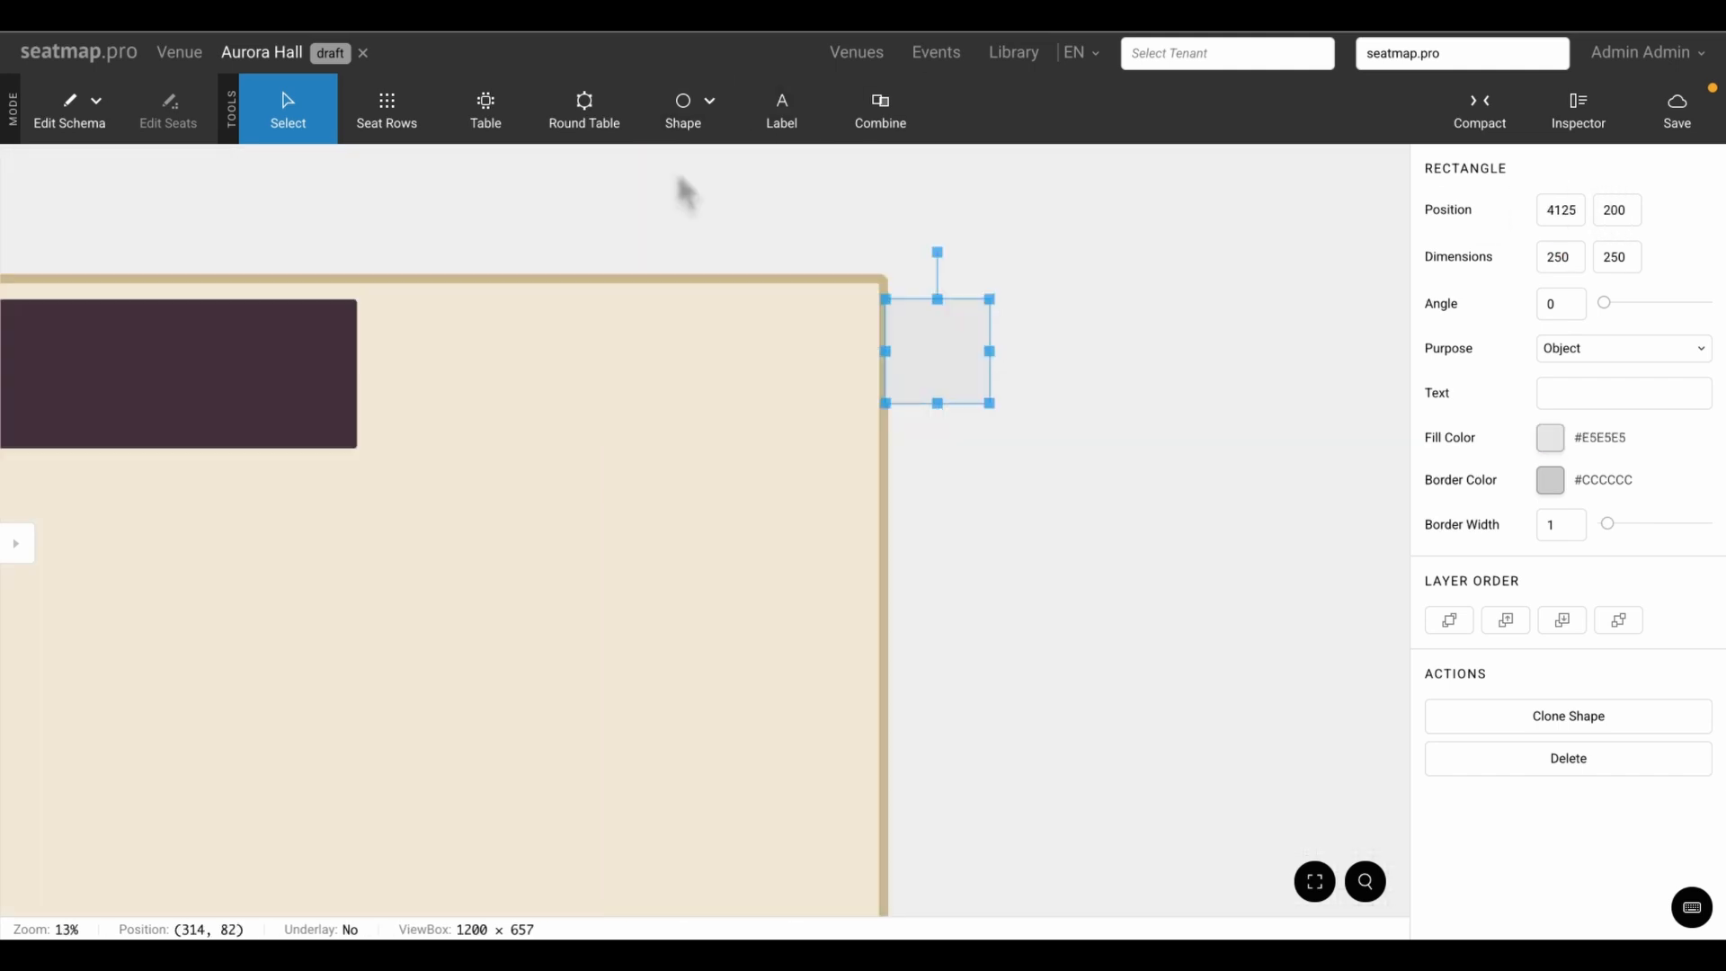
pyautogui.doubleClick(1564, 258)
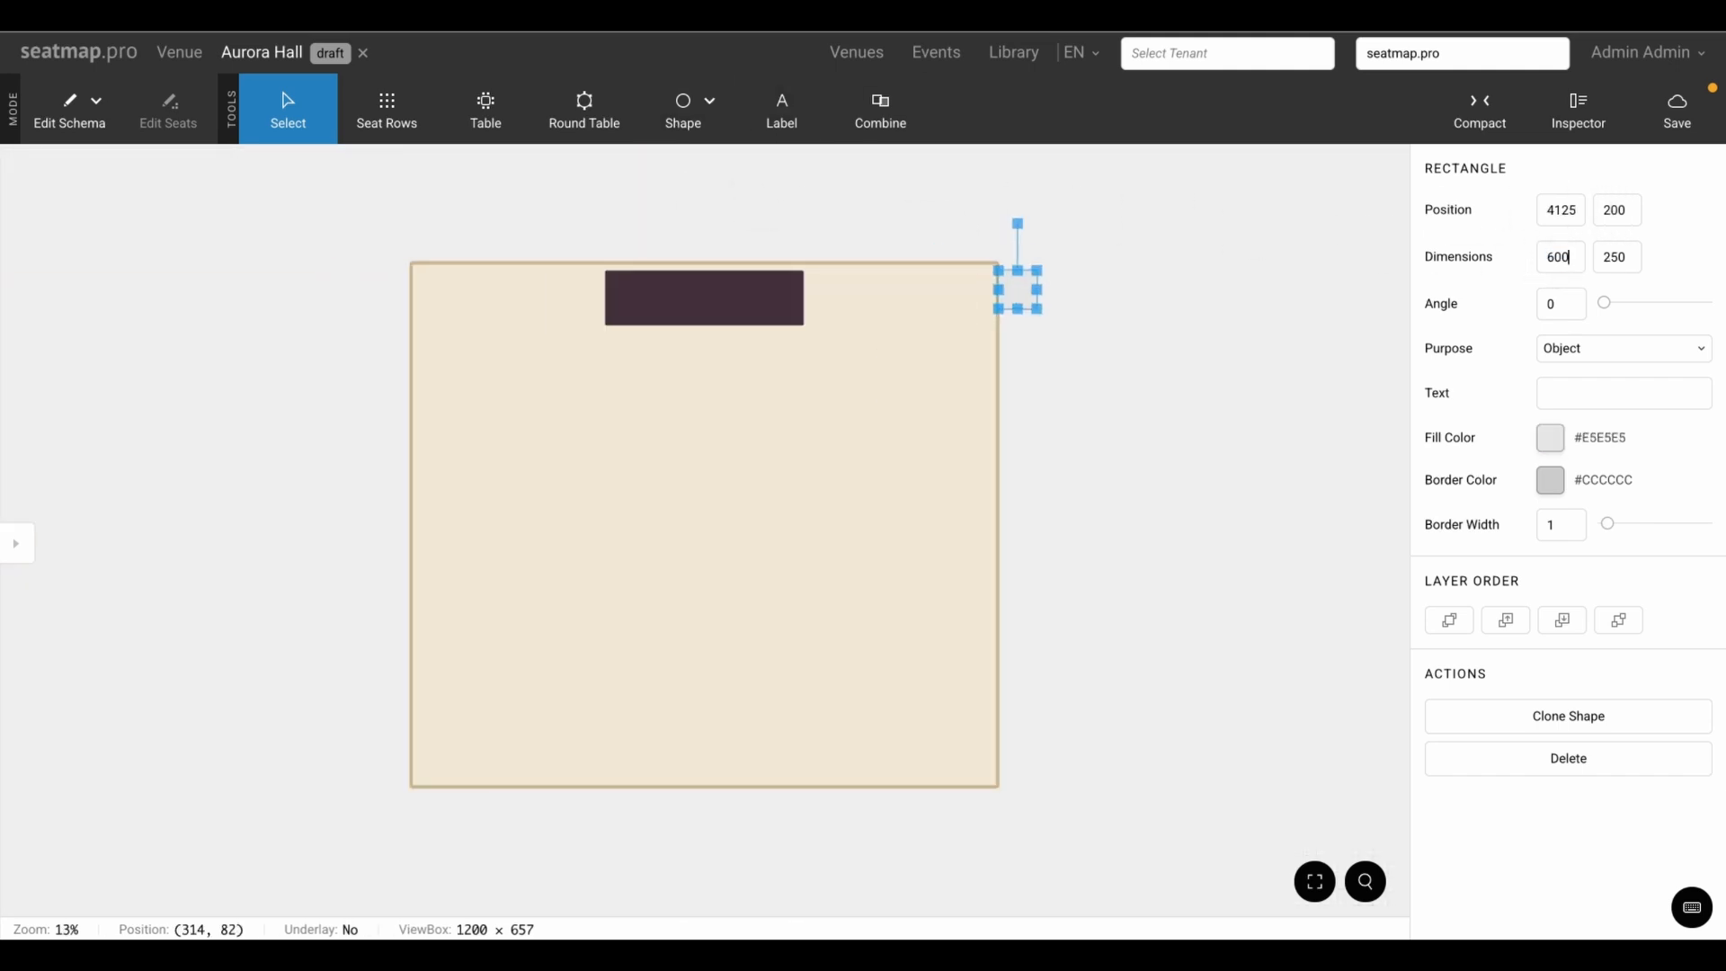
pyautogui.doubleClick(1618, 258)
pyautogui.write('200')
pyautogui.doubleClick(1561, 210)
pyautogui.write('1900')
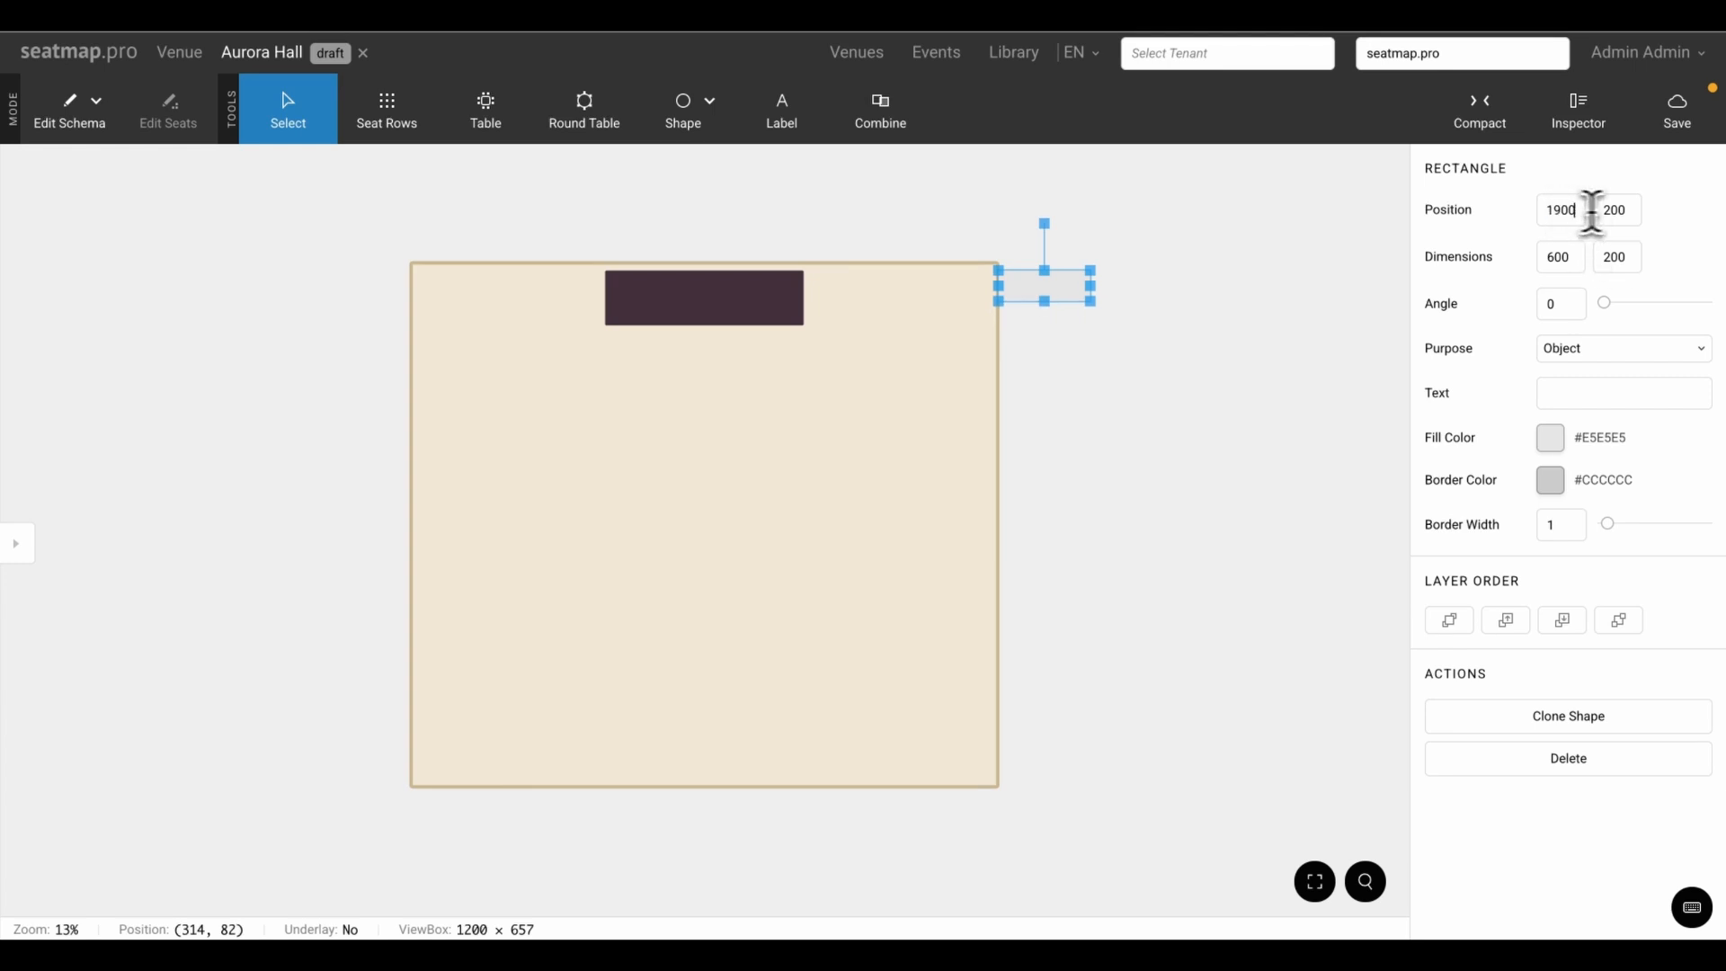
pyautogui.doubleClick(1617, 210)
pyautogui.write('560')
pyautogui.press('Tab')
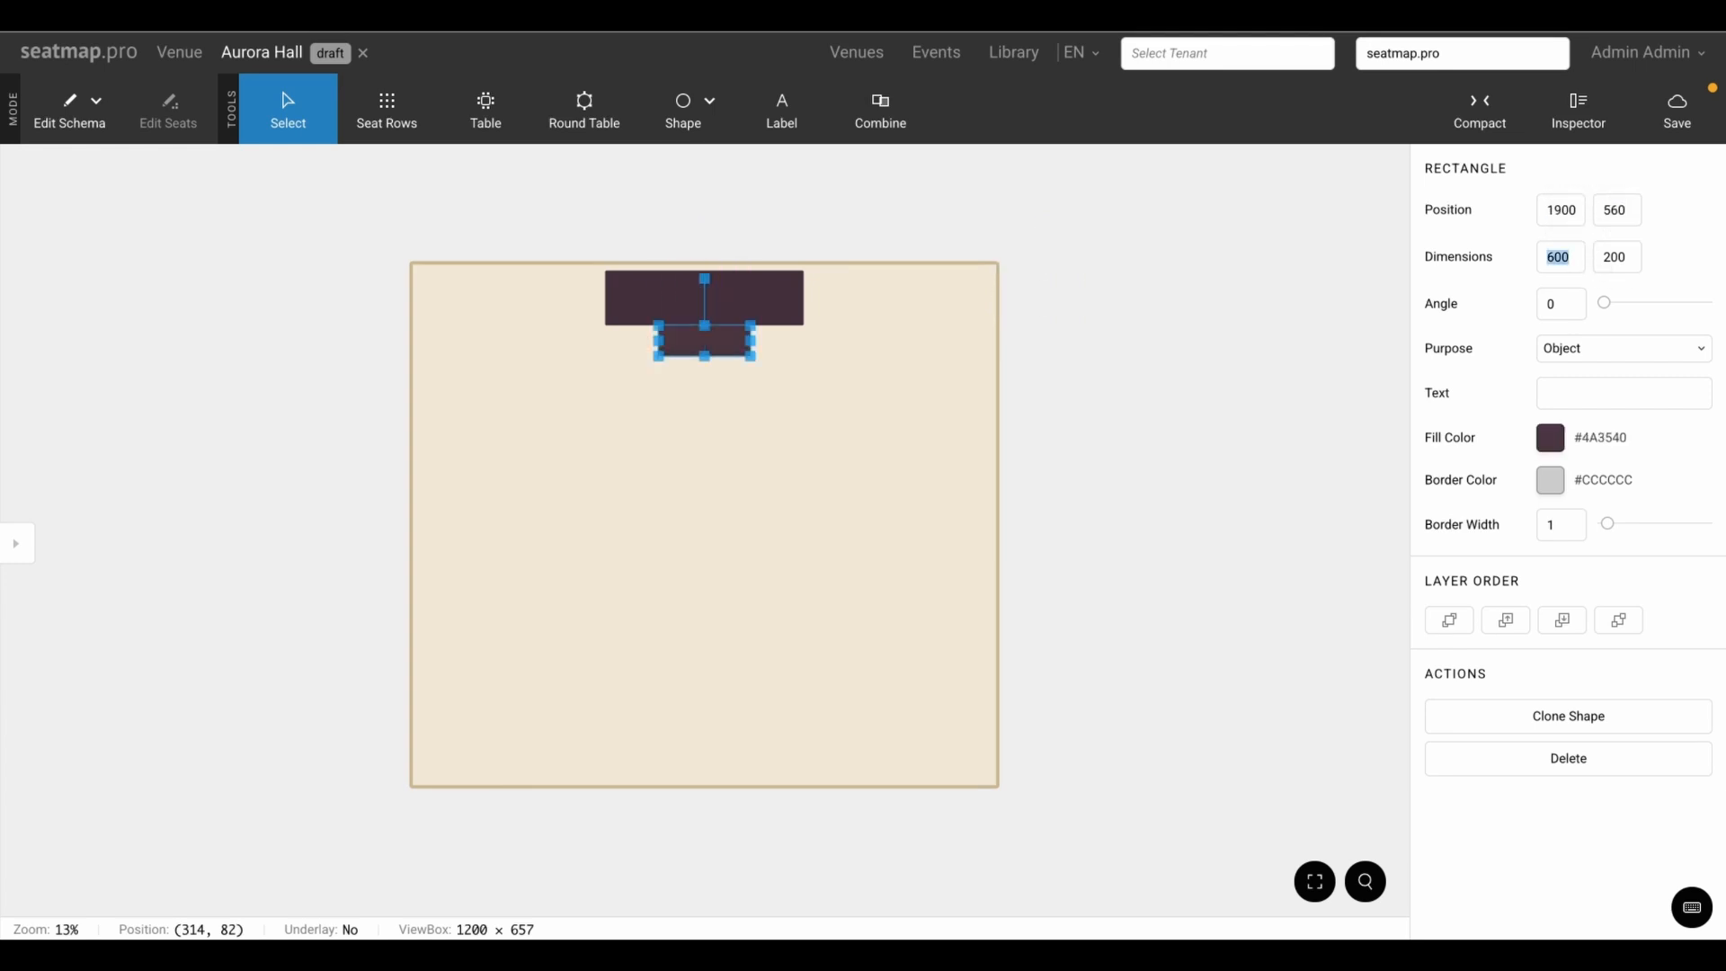
# Add a narrow 100 by 240 runway rectangle at position 2150, 760 with fill color #4A3540
pyautogui.click(685, 126)
pyautogui.click(676, 171)
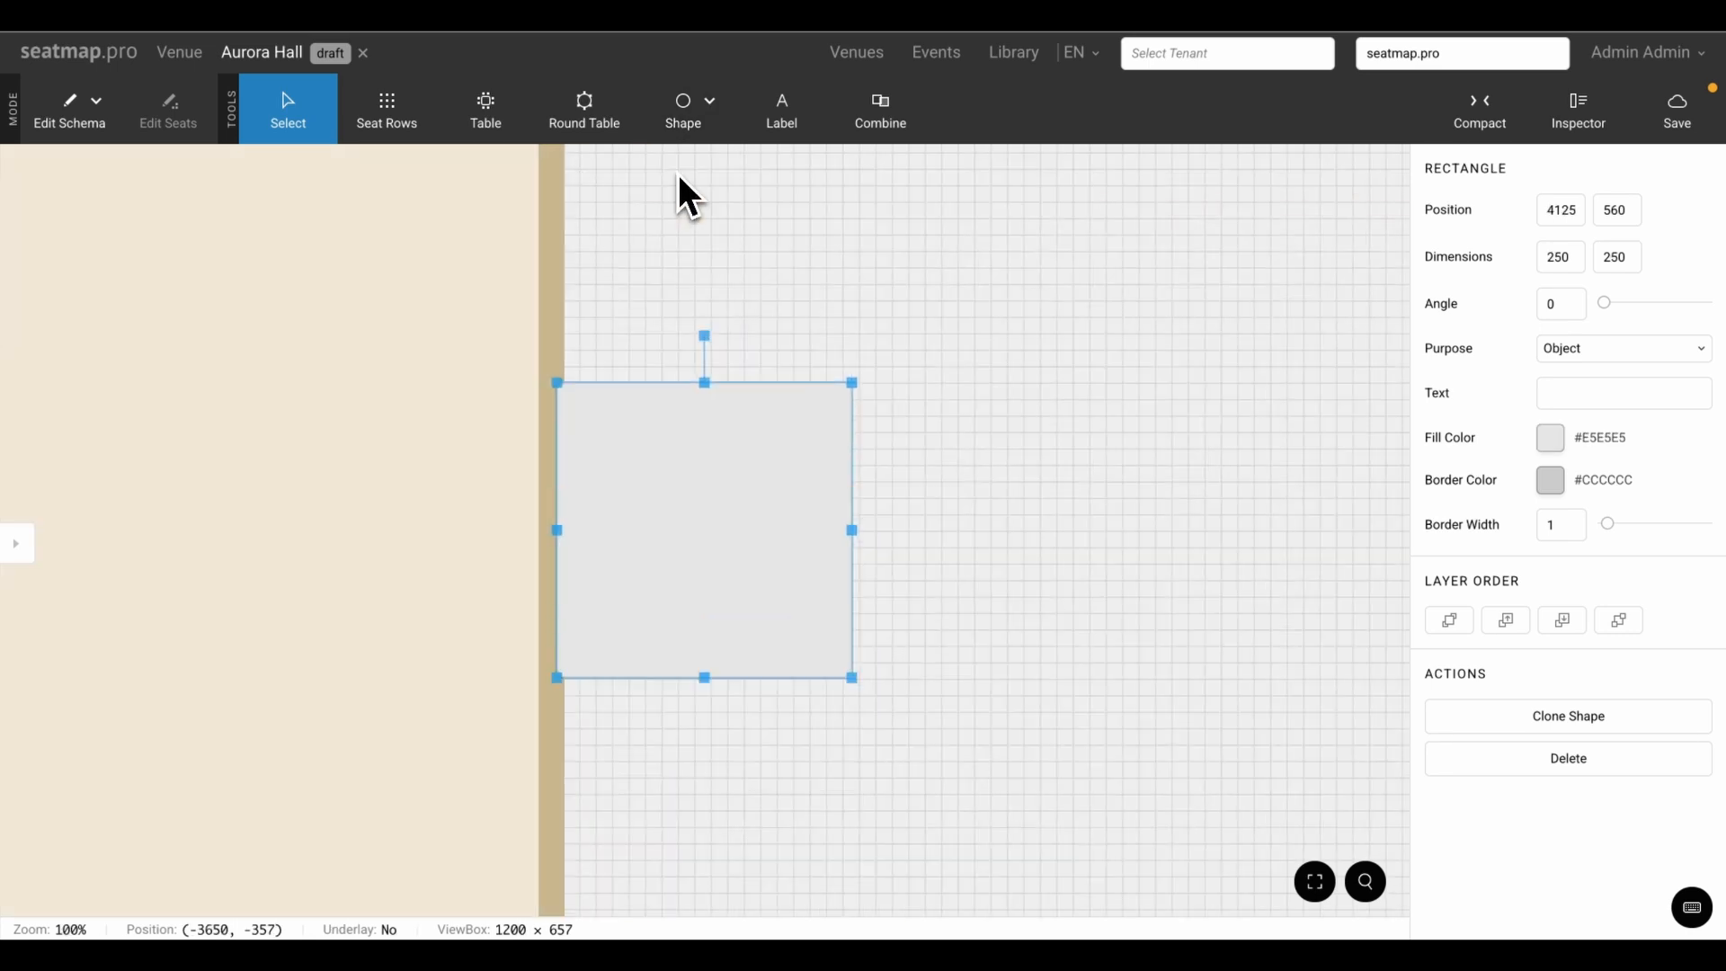
pyautogui.doubleClick(1559, 257)
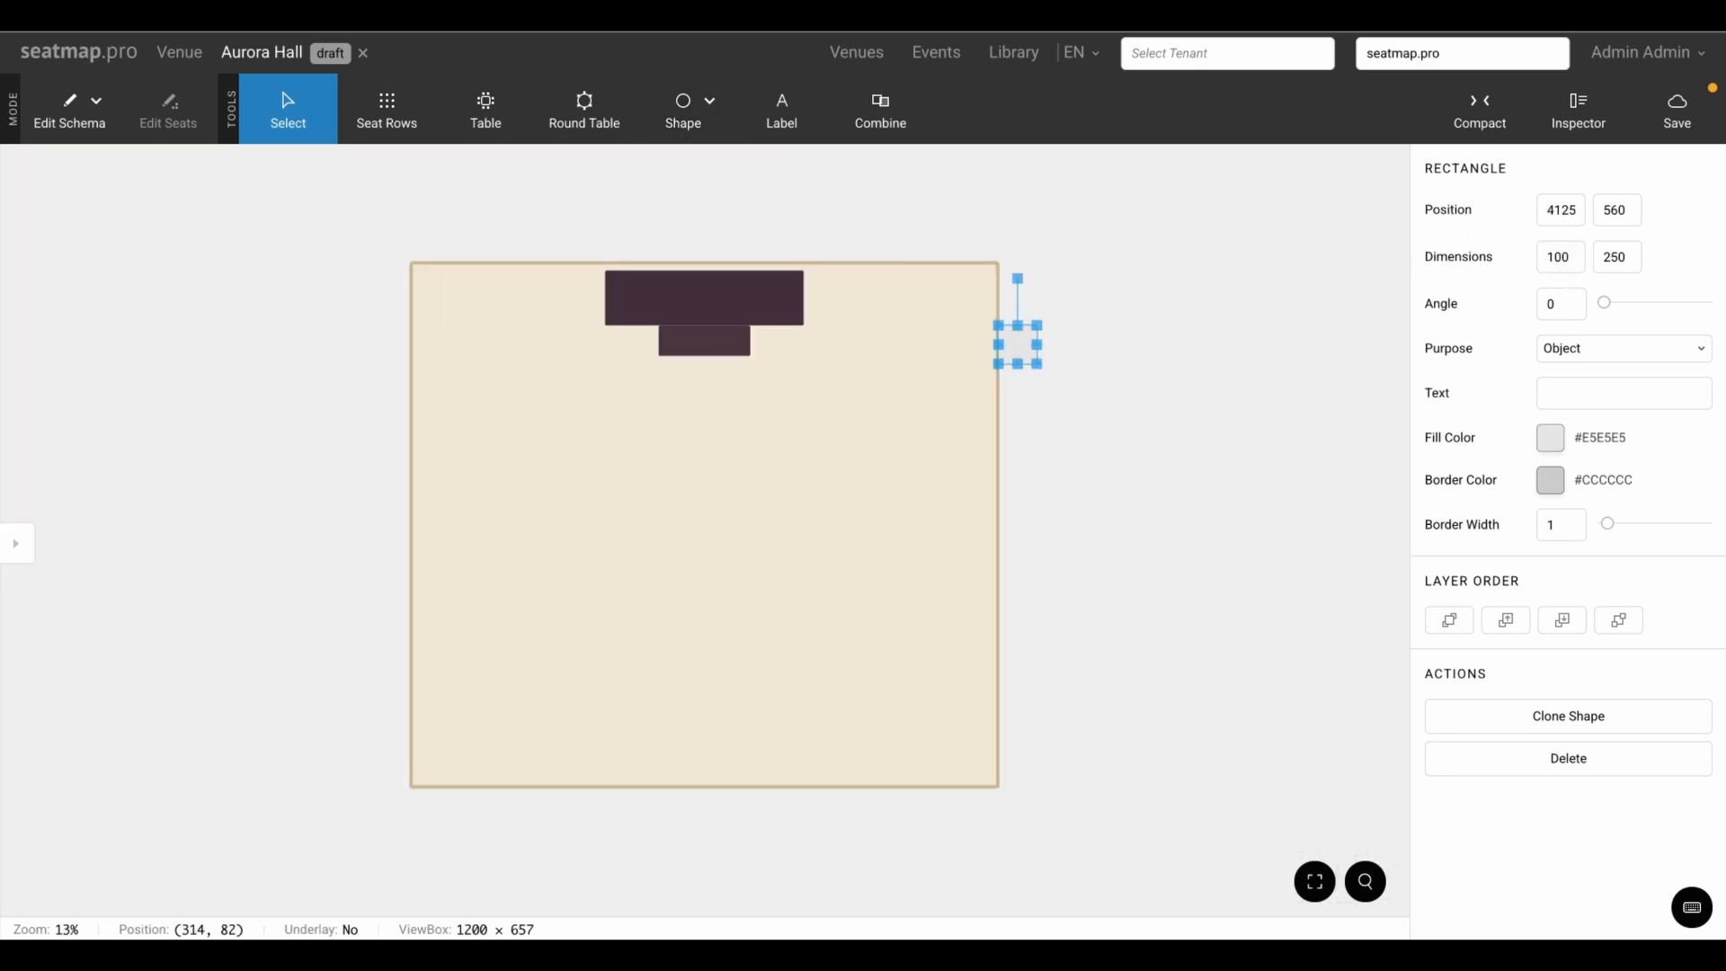
pyautogui.doubleClick(1615, 258)
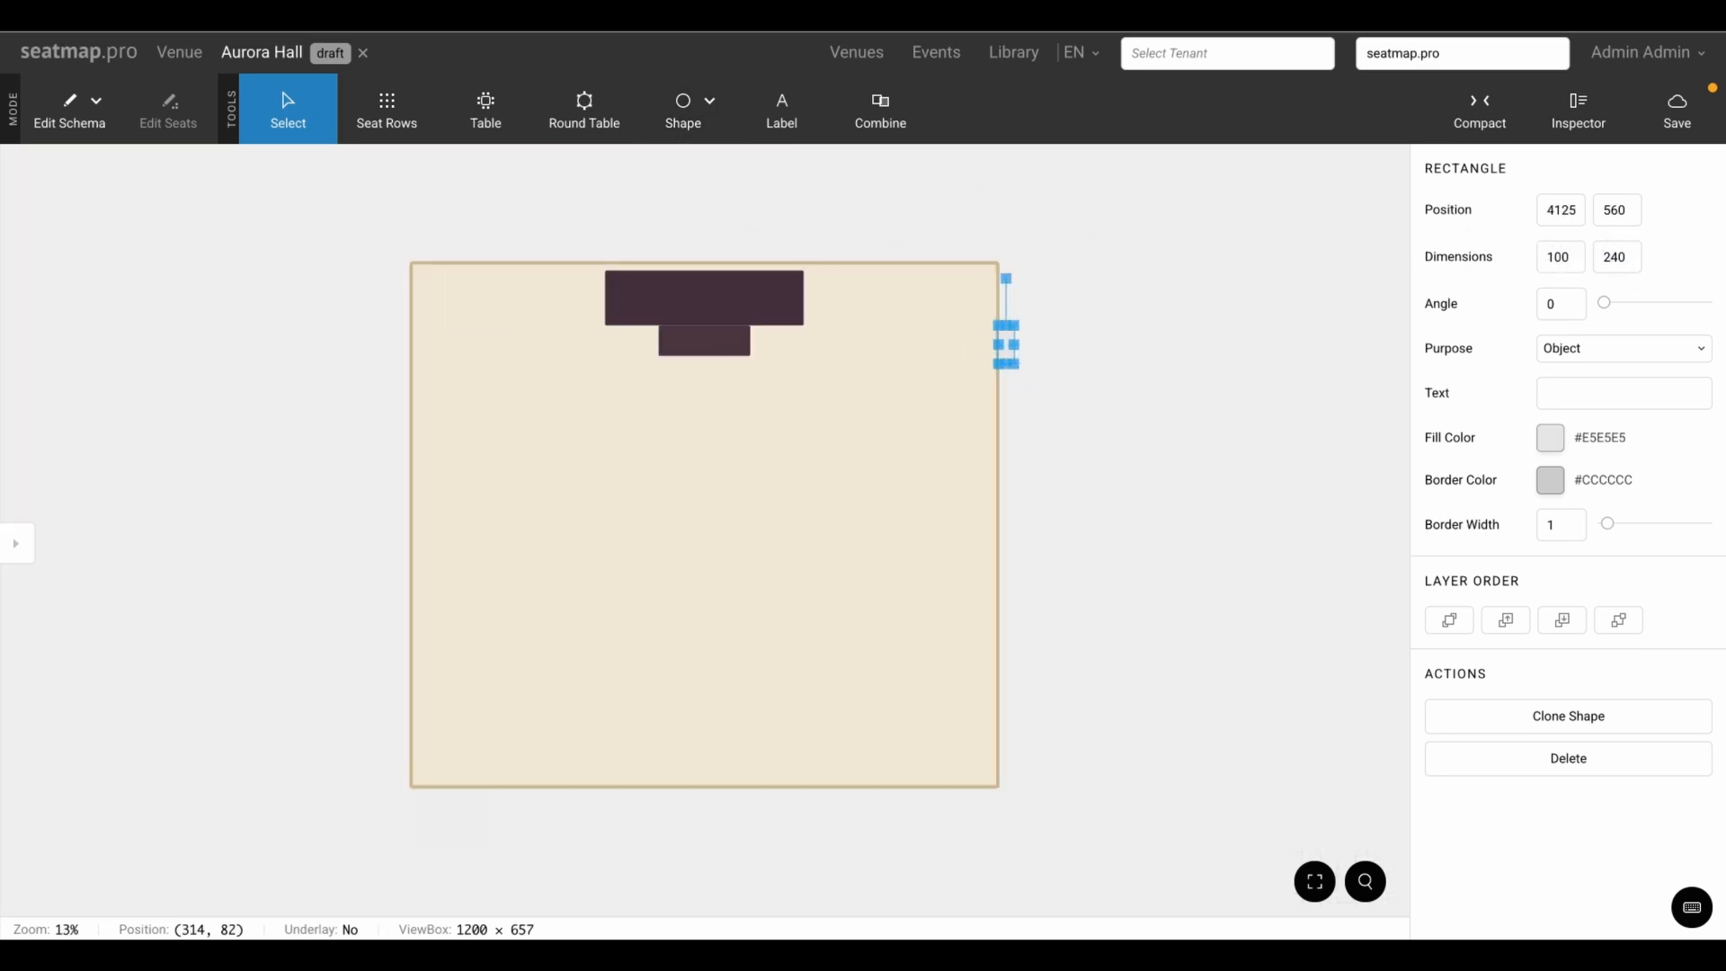
pyautogui.doubleClick(1560, 210)
pyautogui.press('Return')
pyautogui.doubleClick(1616, 210)
pyautogui.press('Return')
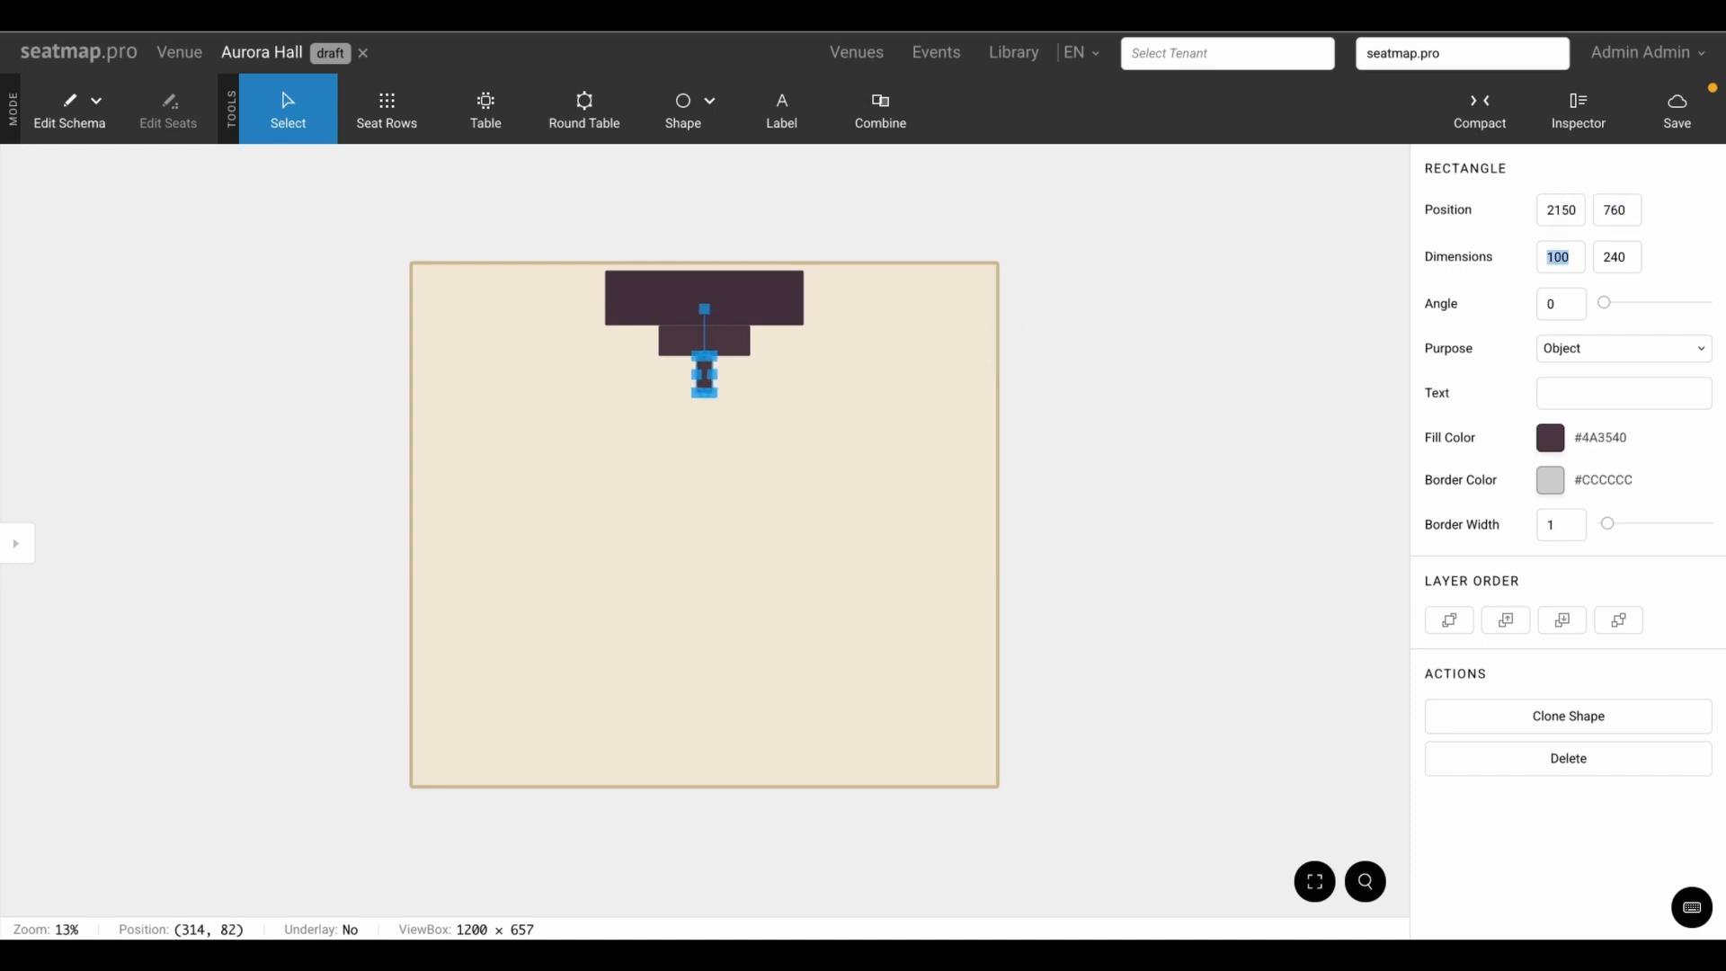
# Add a 640 by 640 circle at position 1880, 730 at the end of the stage and fill it tan
pyautogui.click(683, 126)
pyautogui.click(664, 197)
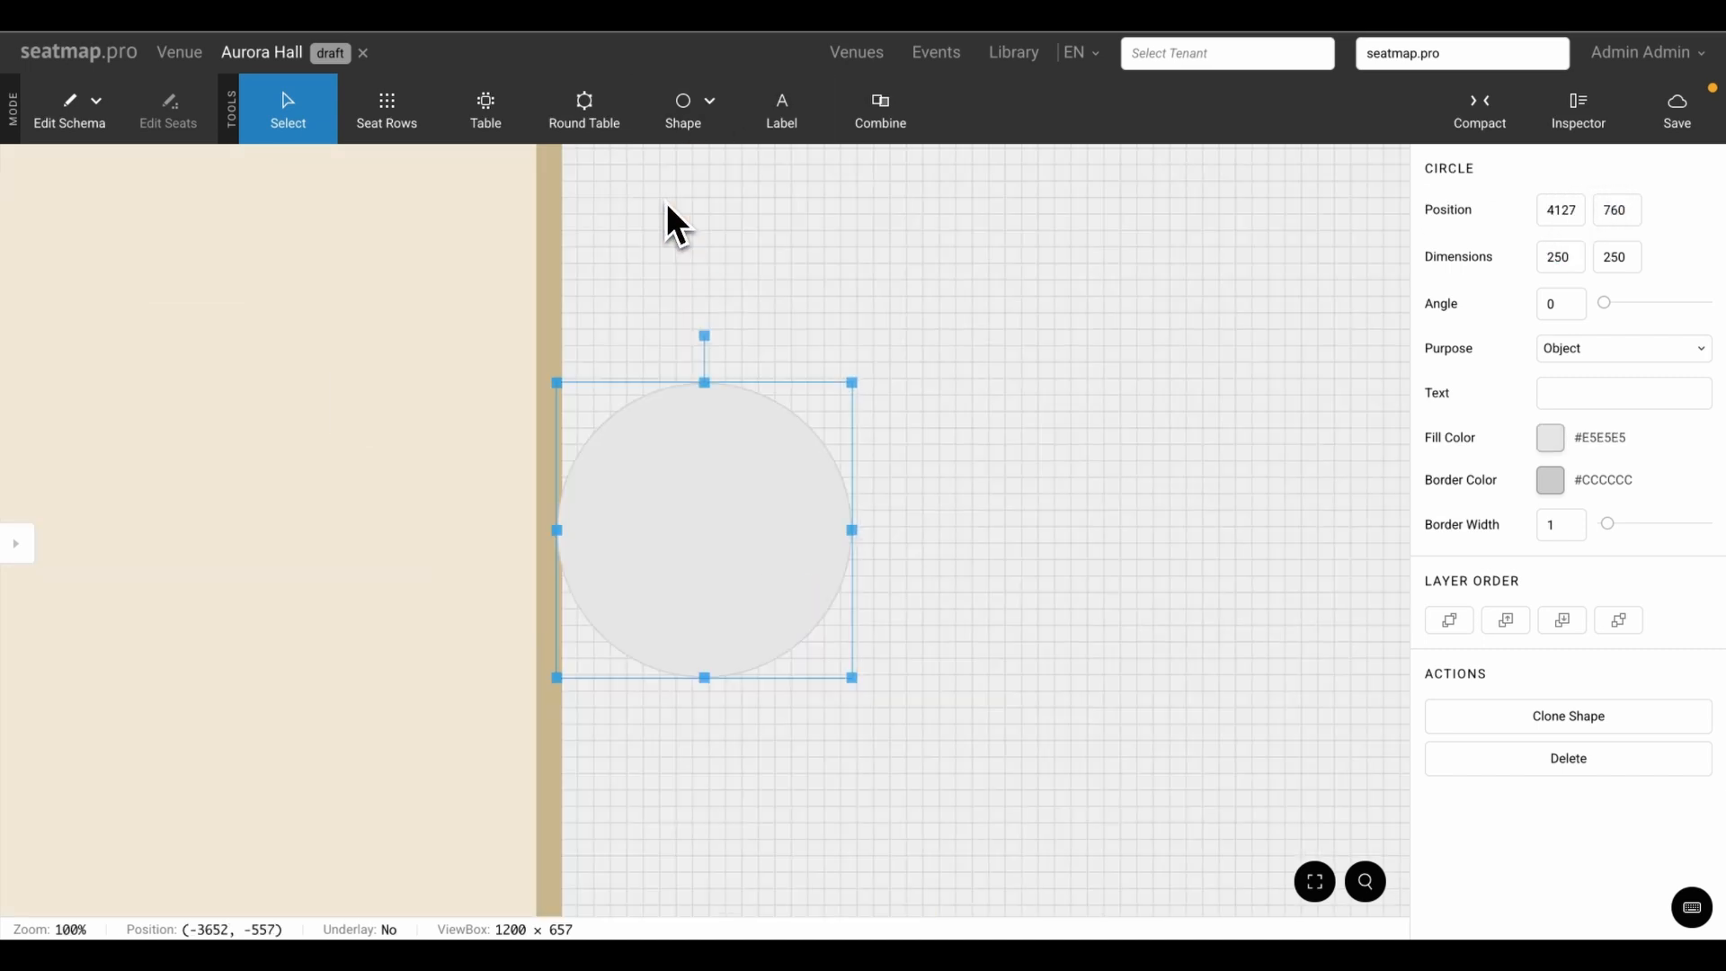
pyautogui.doubleClick(1563, 258)
pyautogui.write('640')
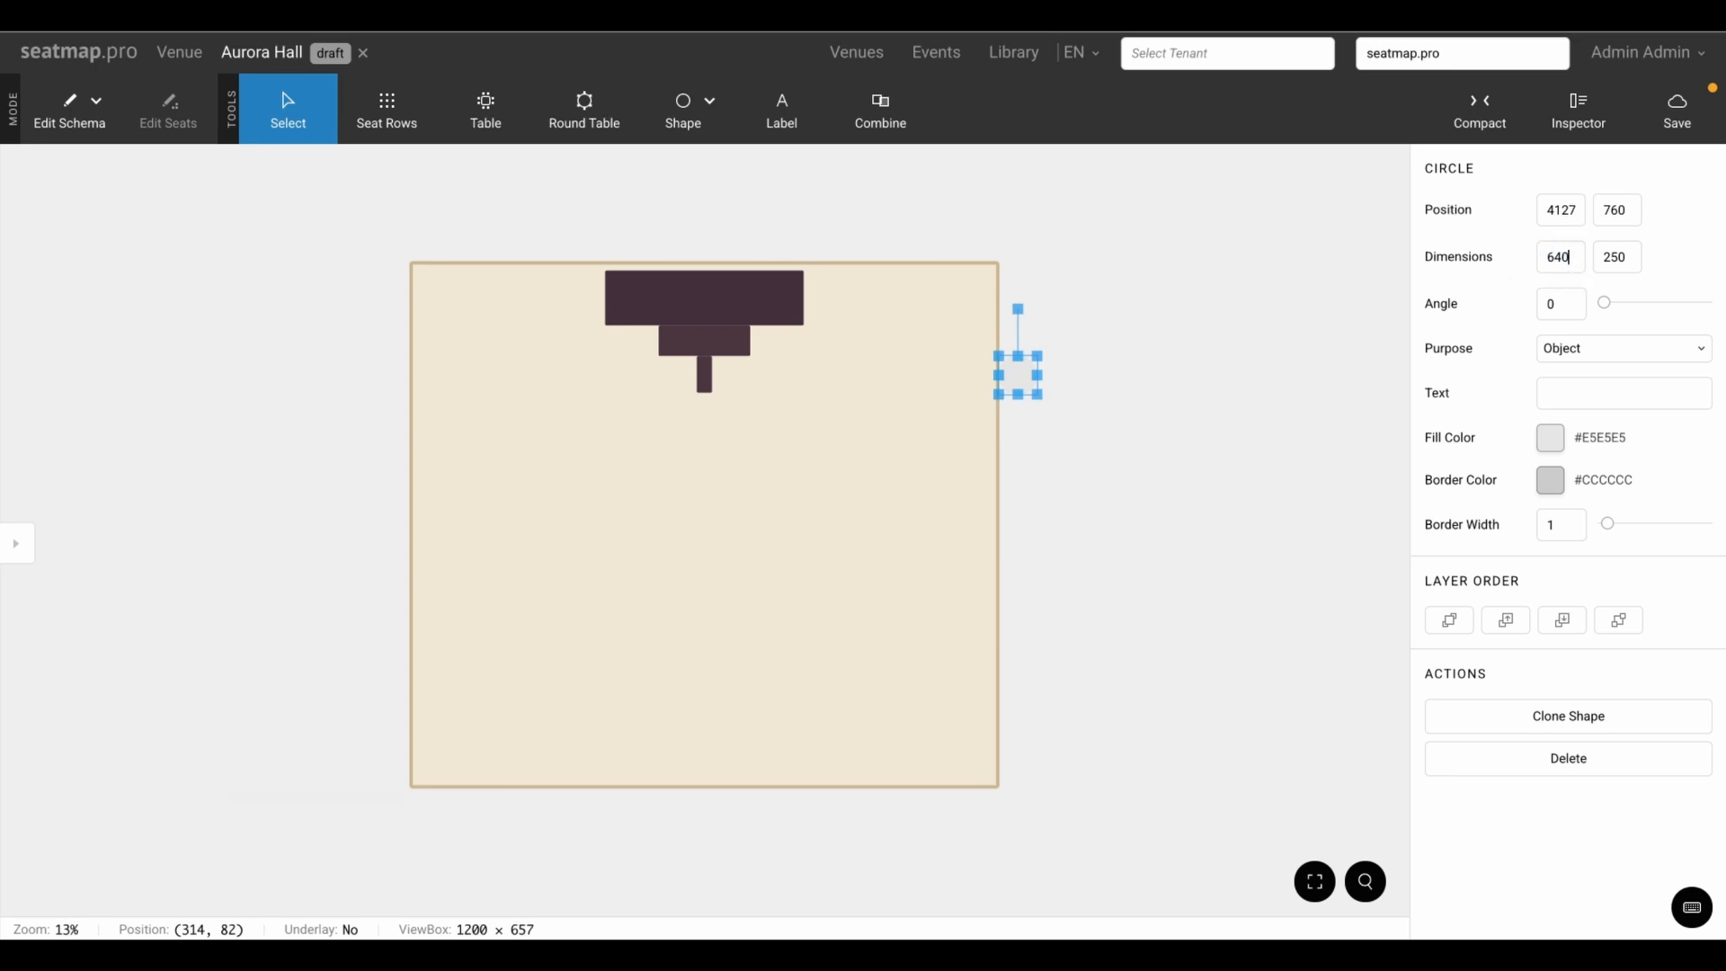
pyautogui.press('Return')
pyautogui.doubleClick(1615, 257)
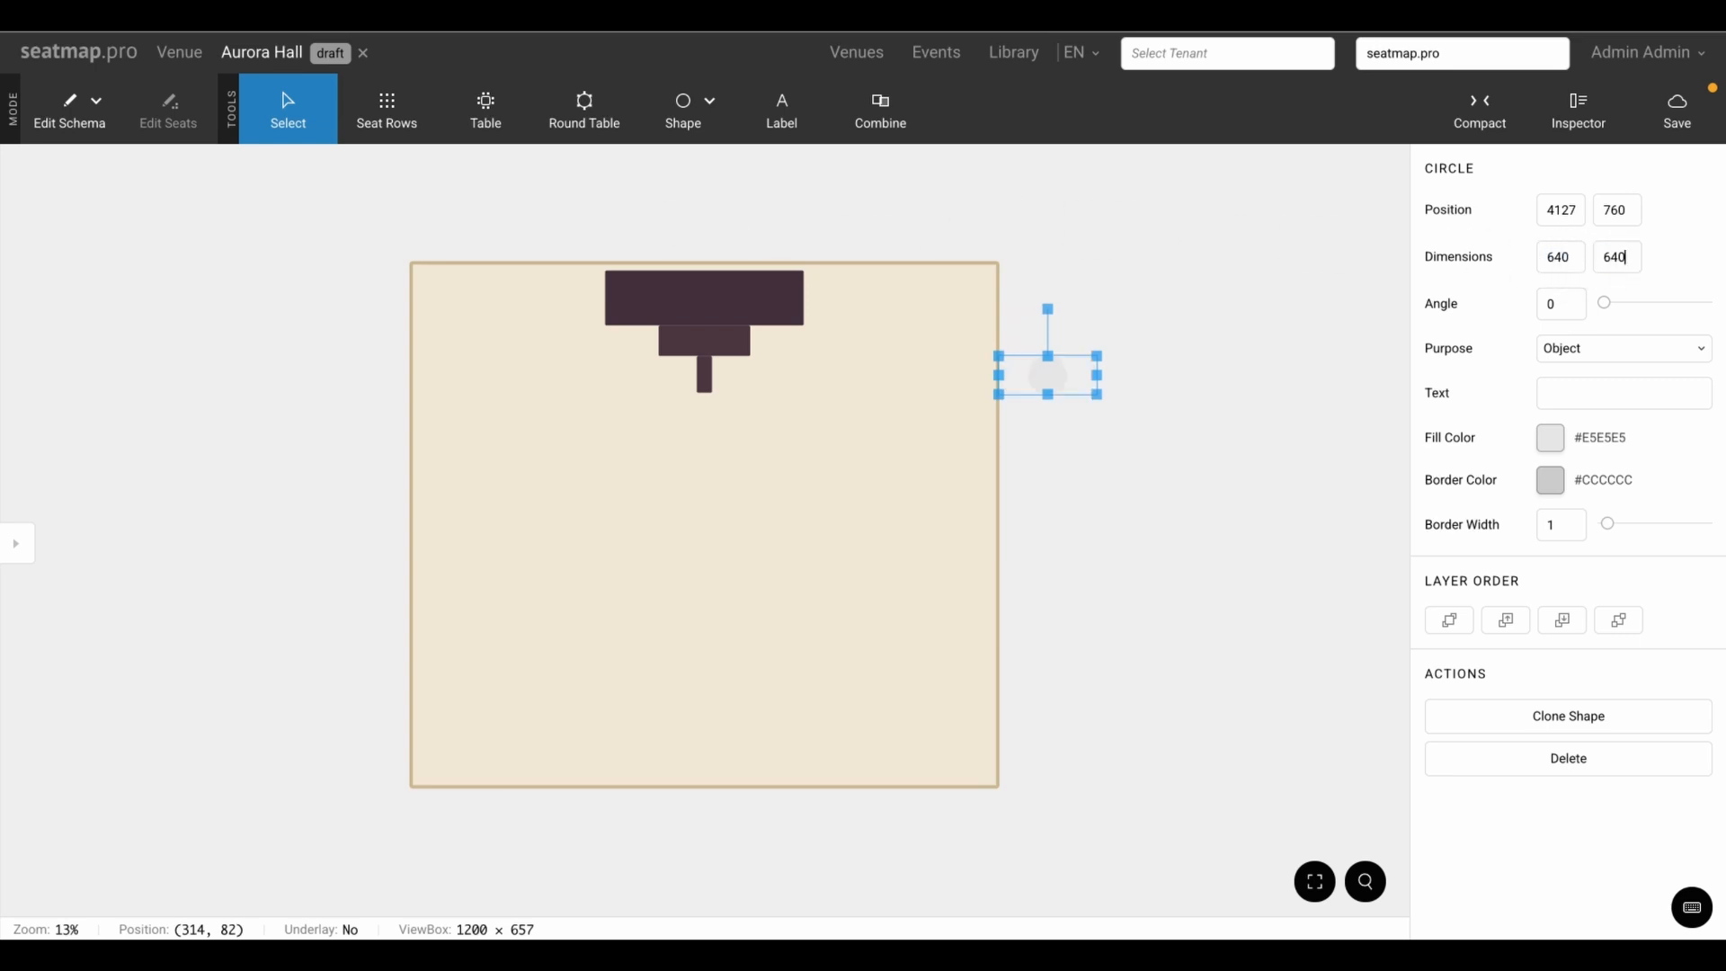
pyautogui.doubleClick(1560, 210)
pyautogui.write('1880')
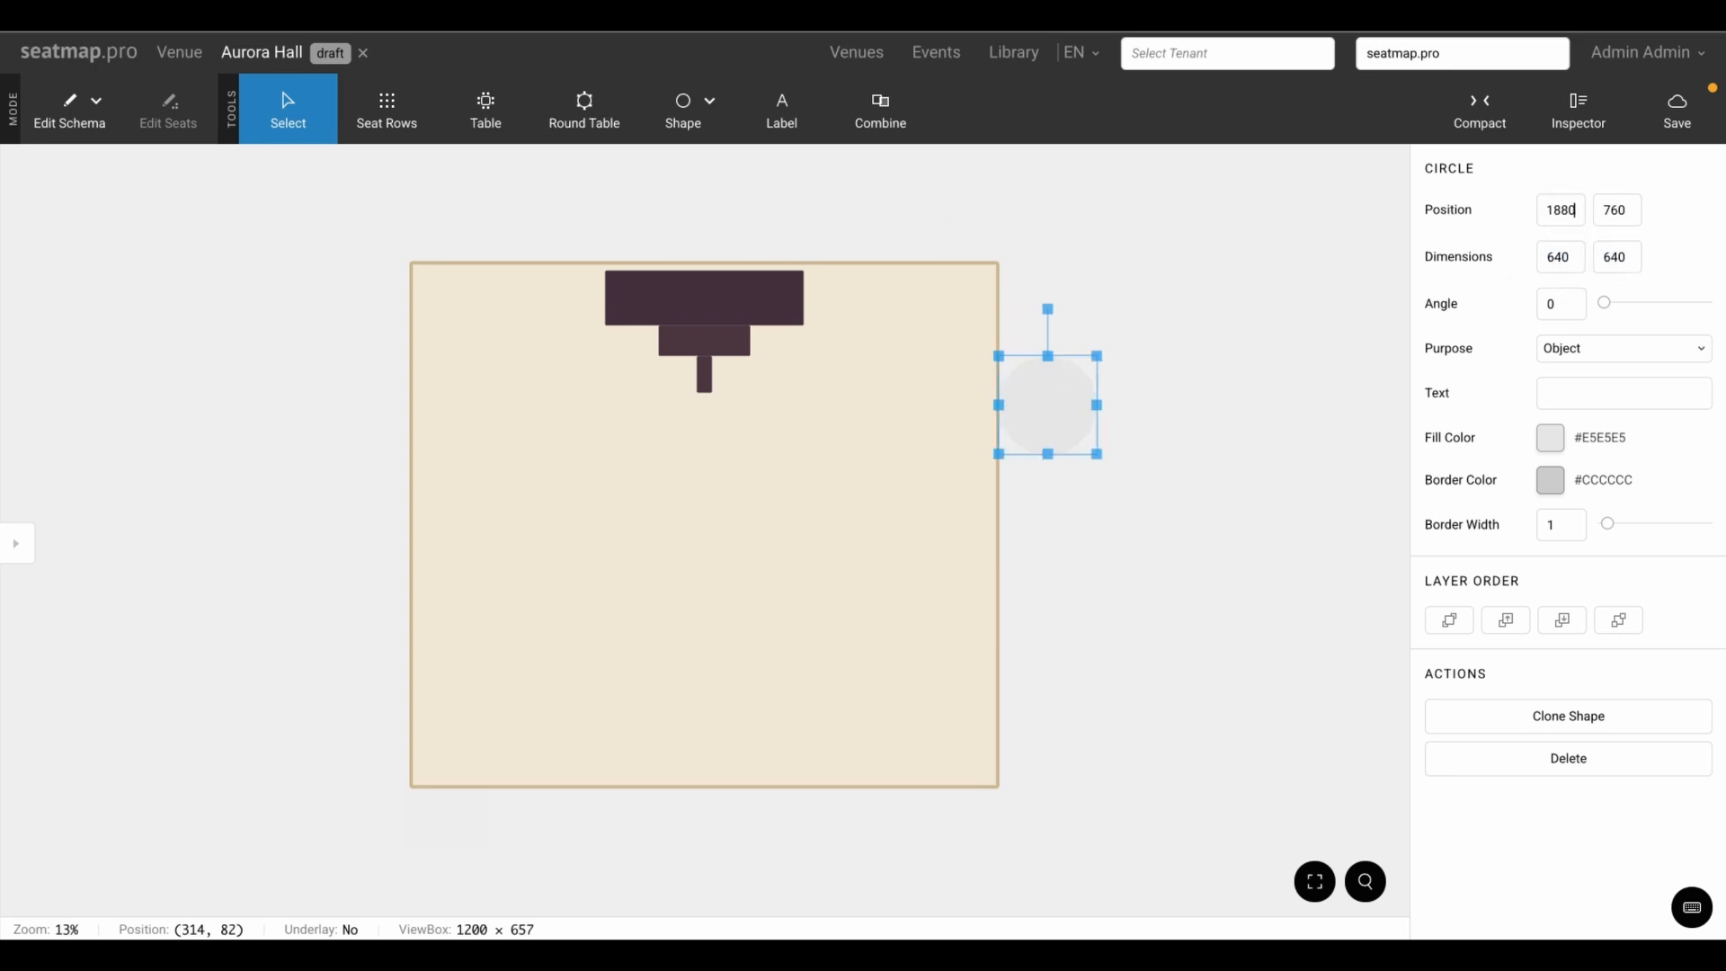
pyautogui.press('Return')
pyautogui.doubleClick(1615, 211)
pyautogui.press('Tab')
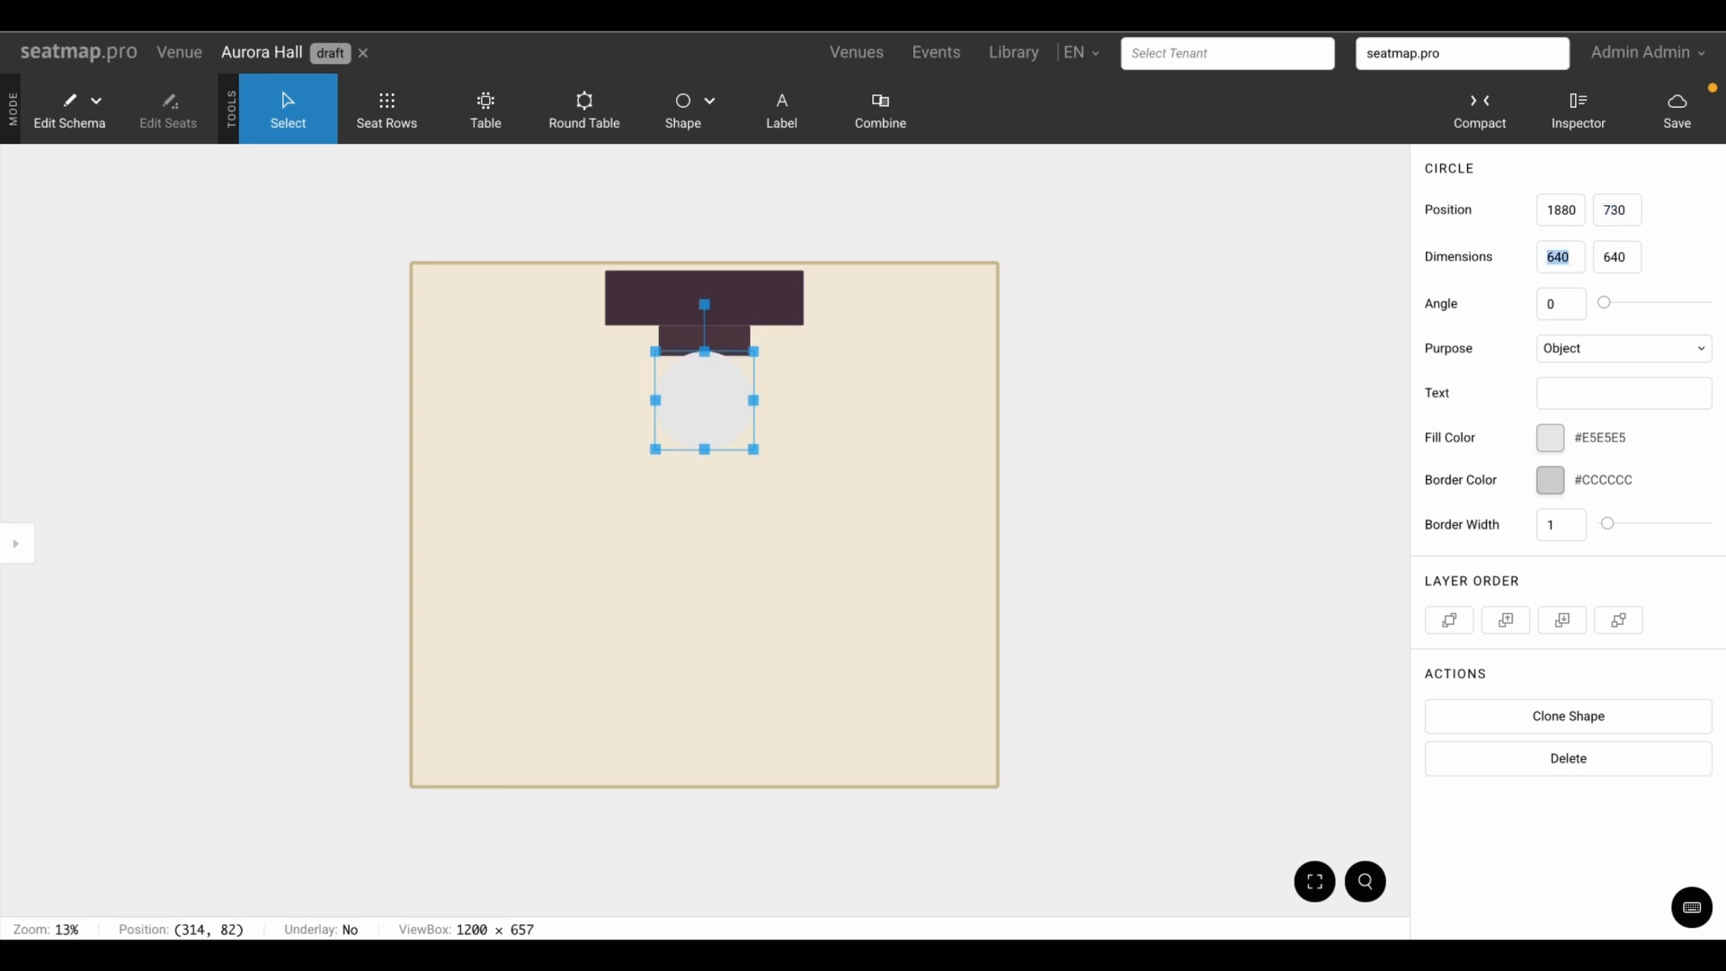
# Add a 1000 by 120 rectangle at position 1700, 3260 near the hall's lower edge with fill color #6E4A30
pyautogui.moveTo(709, 133)
pyautogui.click(676, 169)
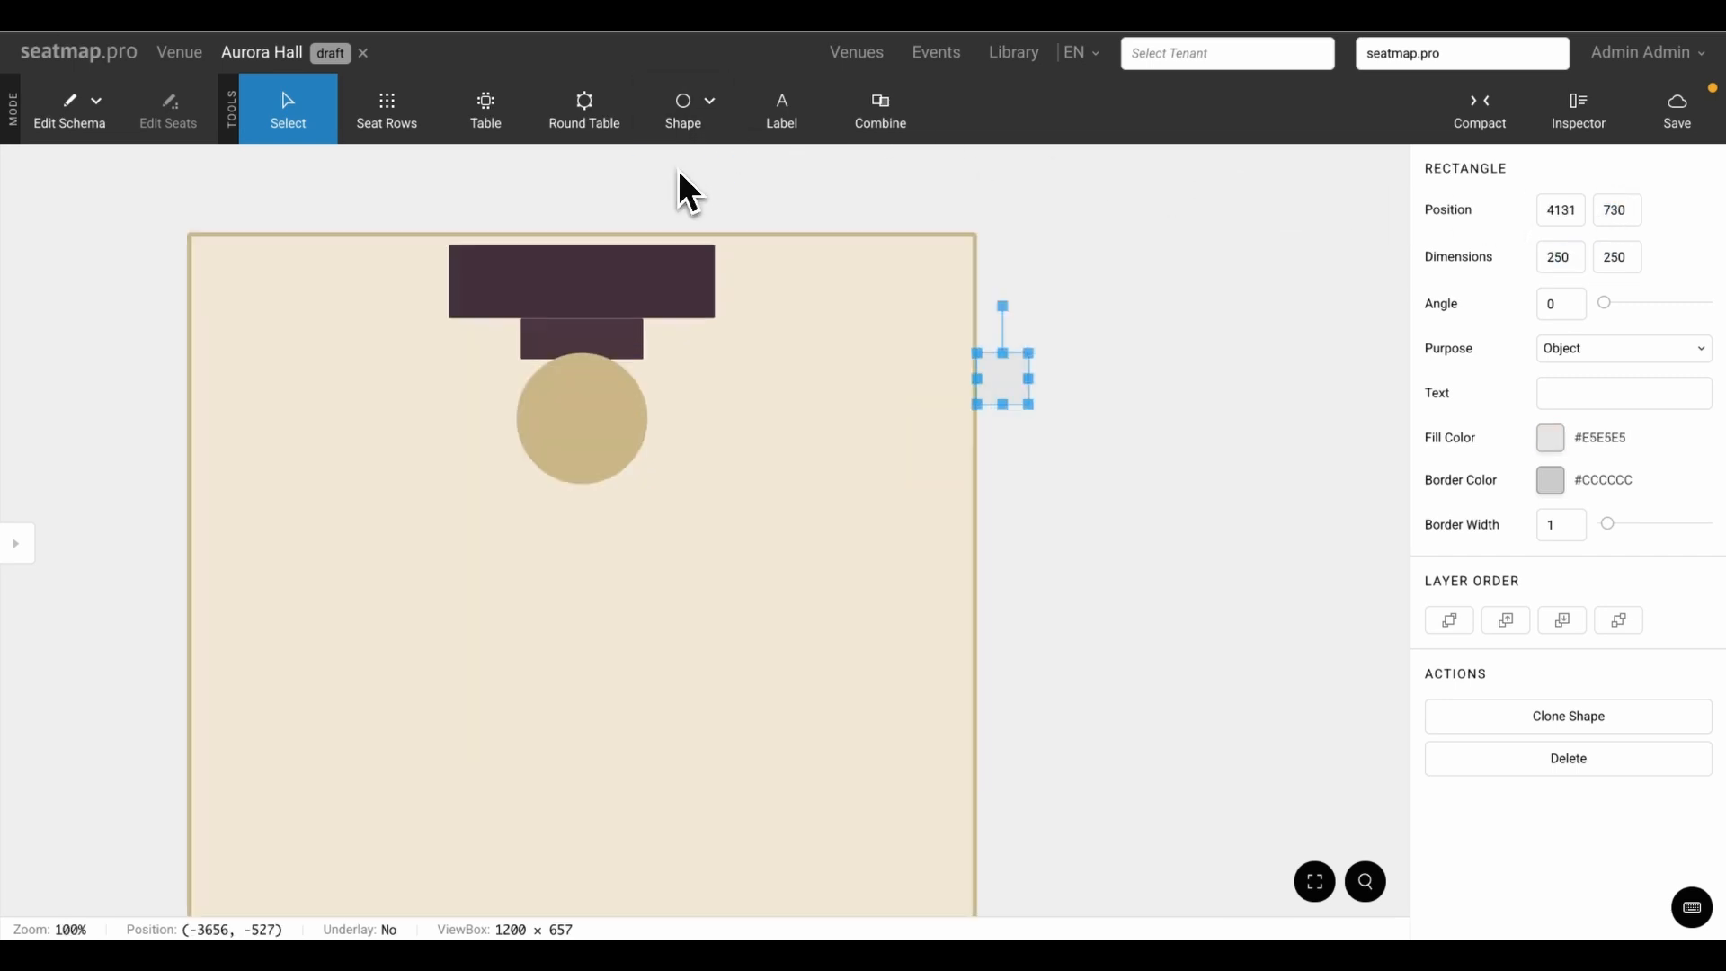
pyautogui.doubleClick(1568, 259)
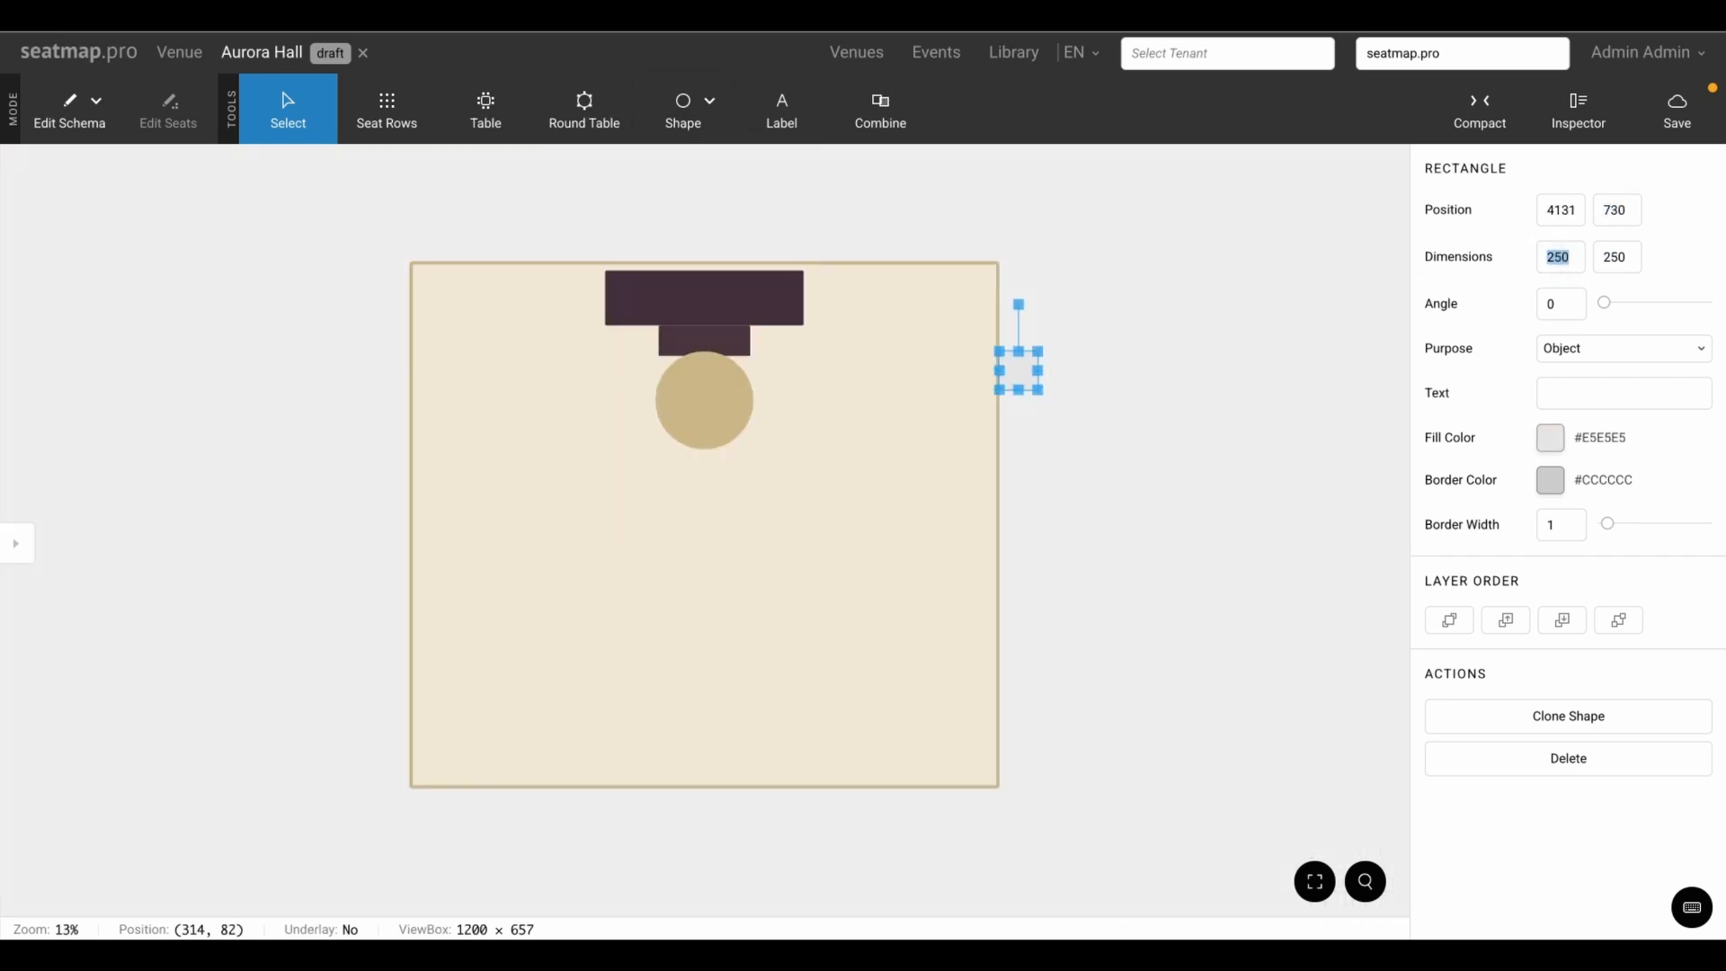
pyautogui.press('Tab')
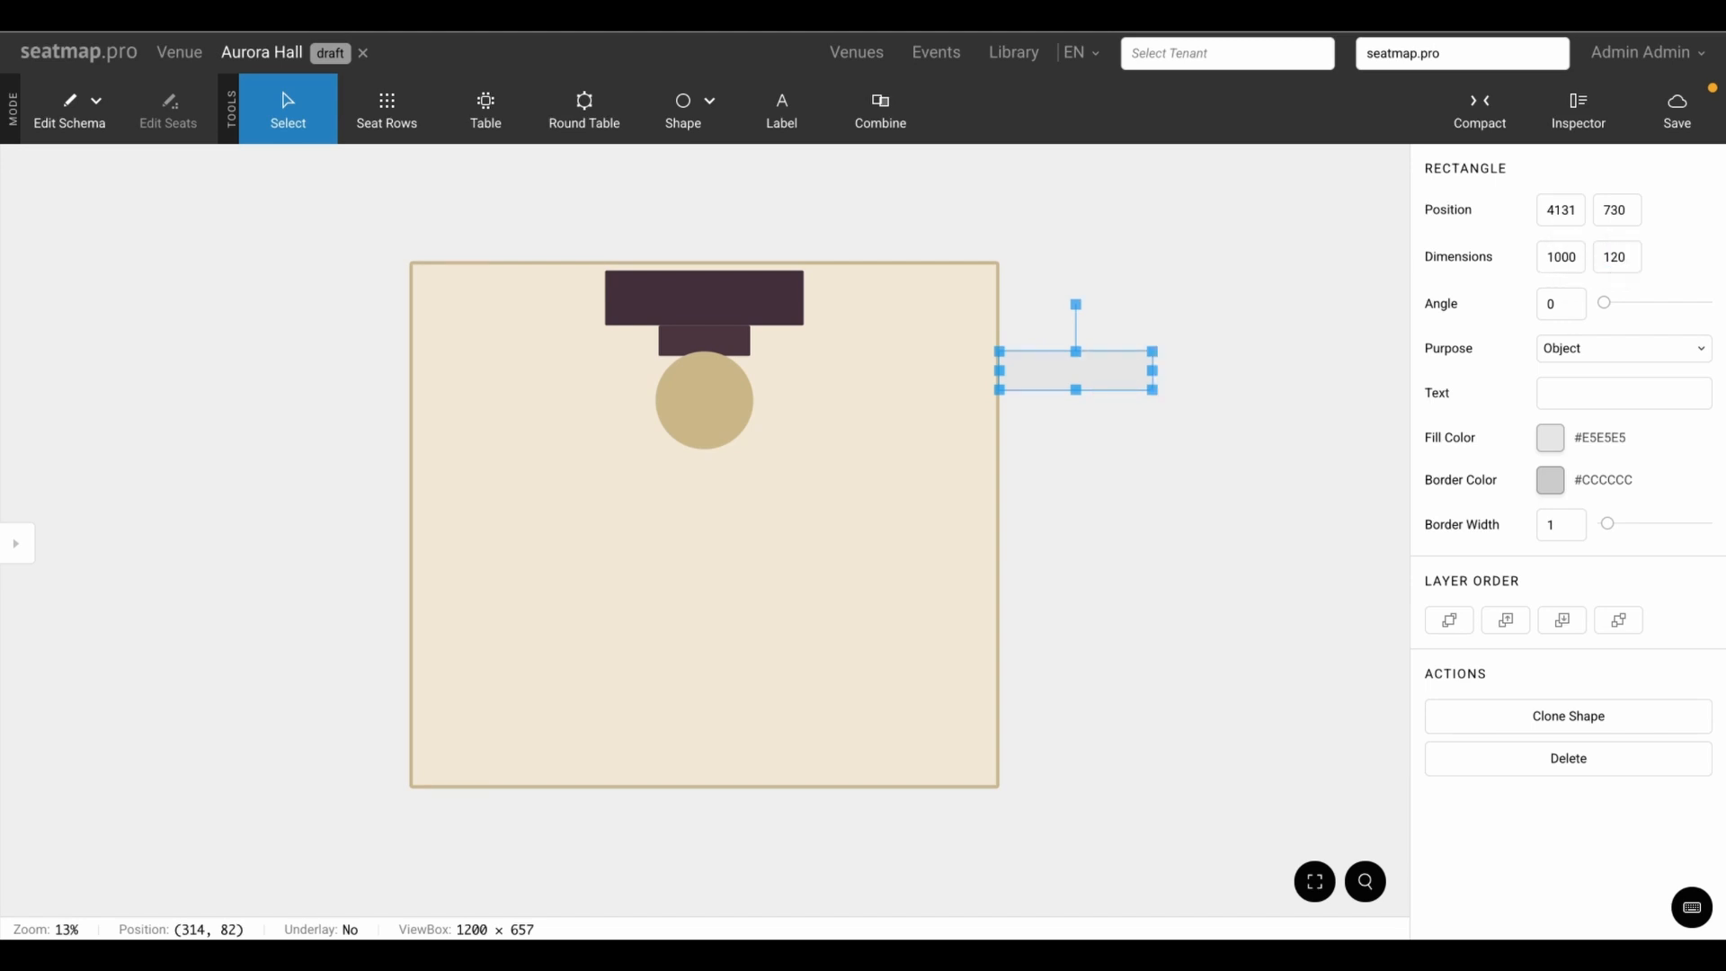
pyautogui.doubleClick(1560, 210)
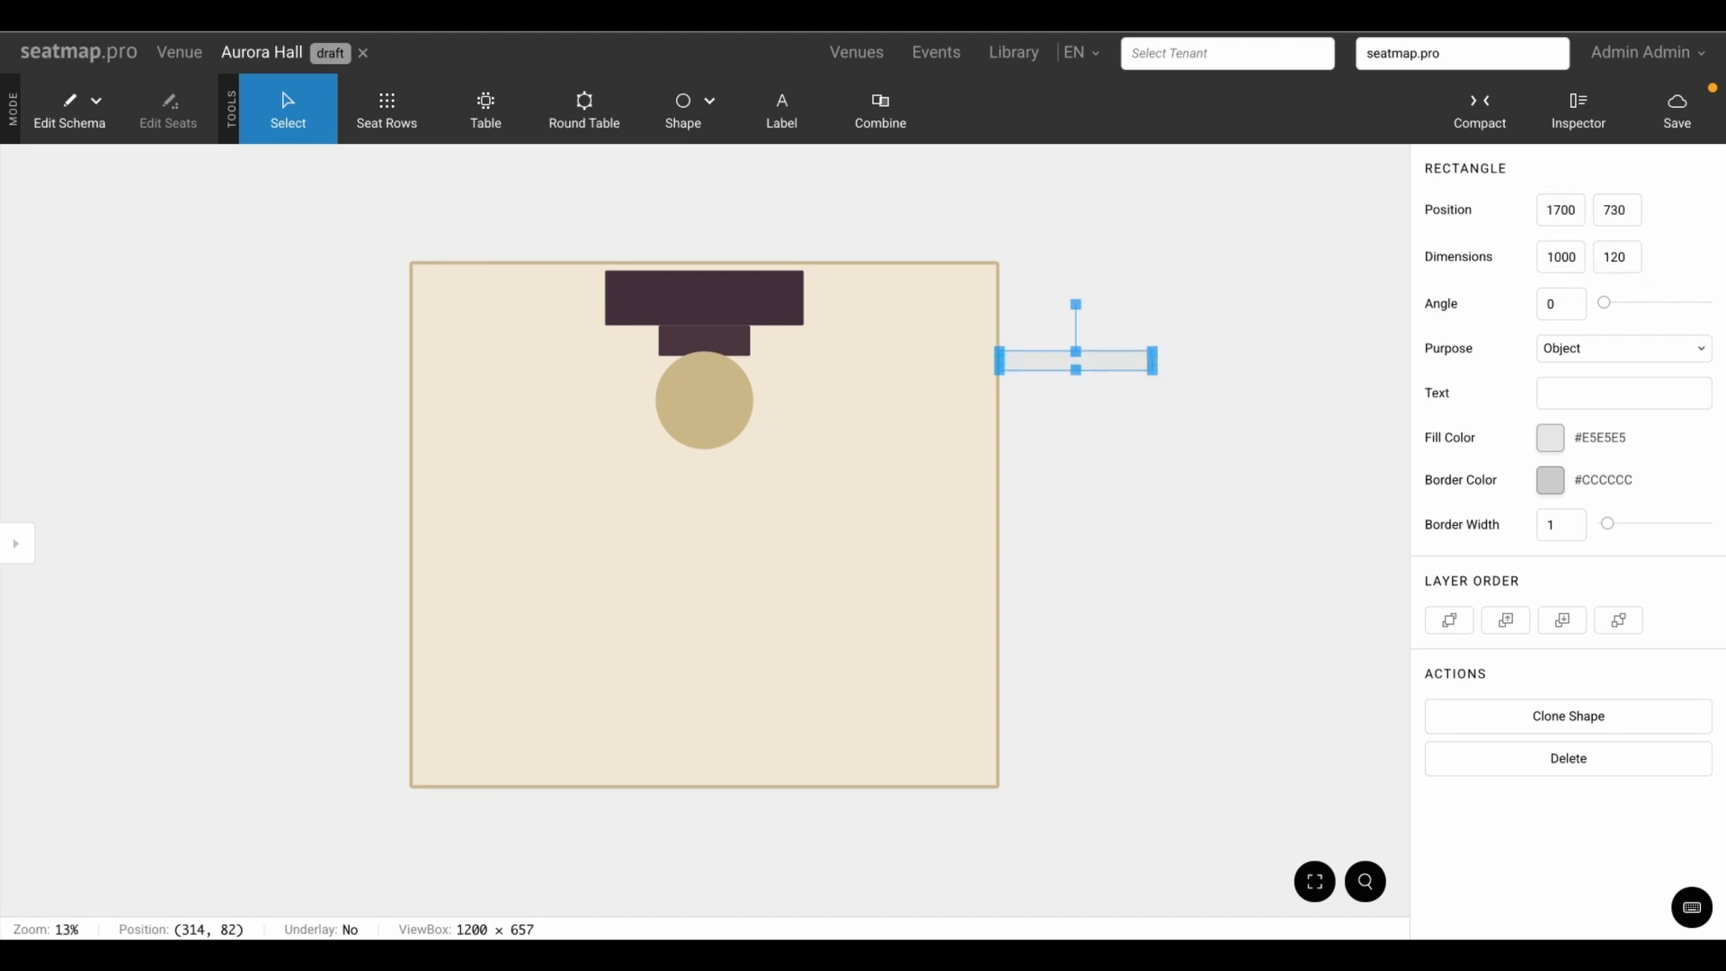
pyautogui.write('1700')
pyautogui.doubleClick(1611, 209)
pyautogui.press('Tab')
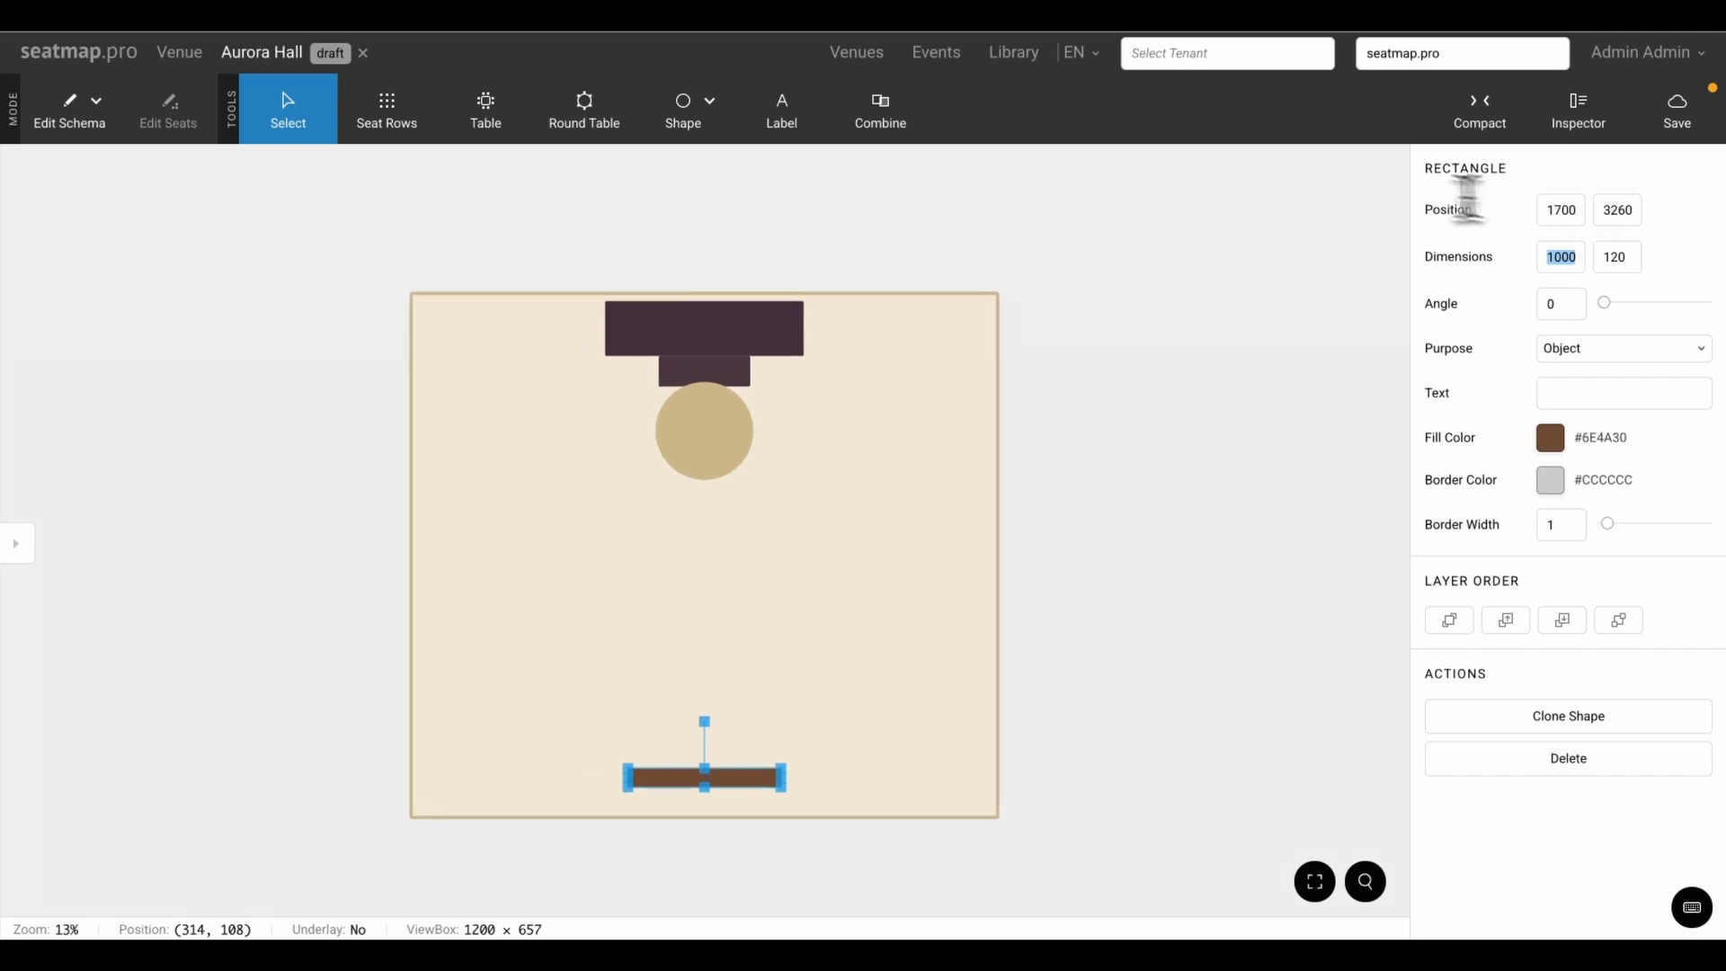
# Place six 6-seat round tables in an arc curving below the tan circle, three on each side of the centre aisle
pyautogui.click(590, 126)
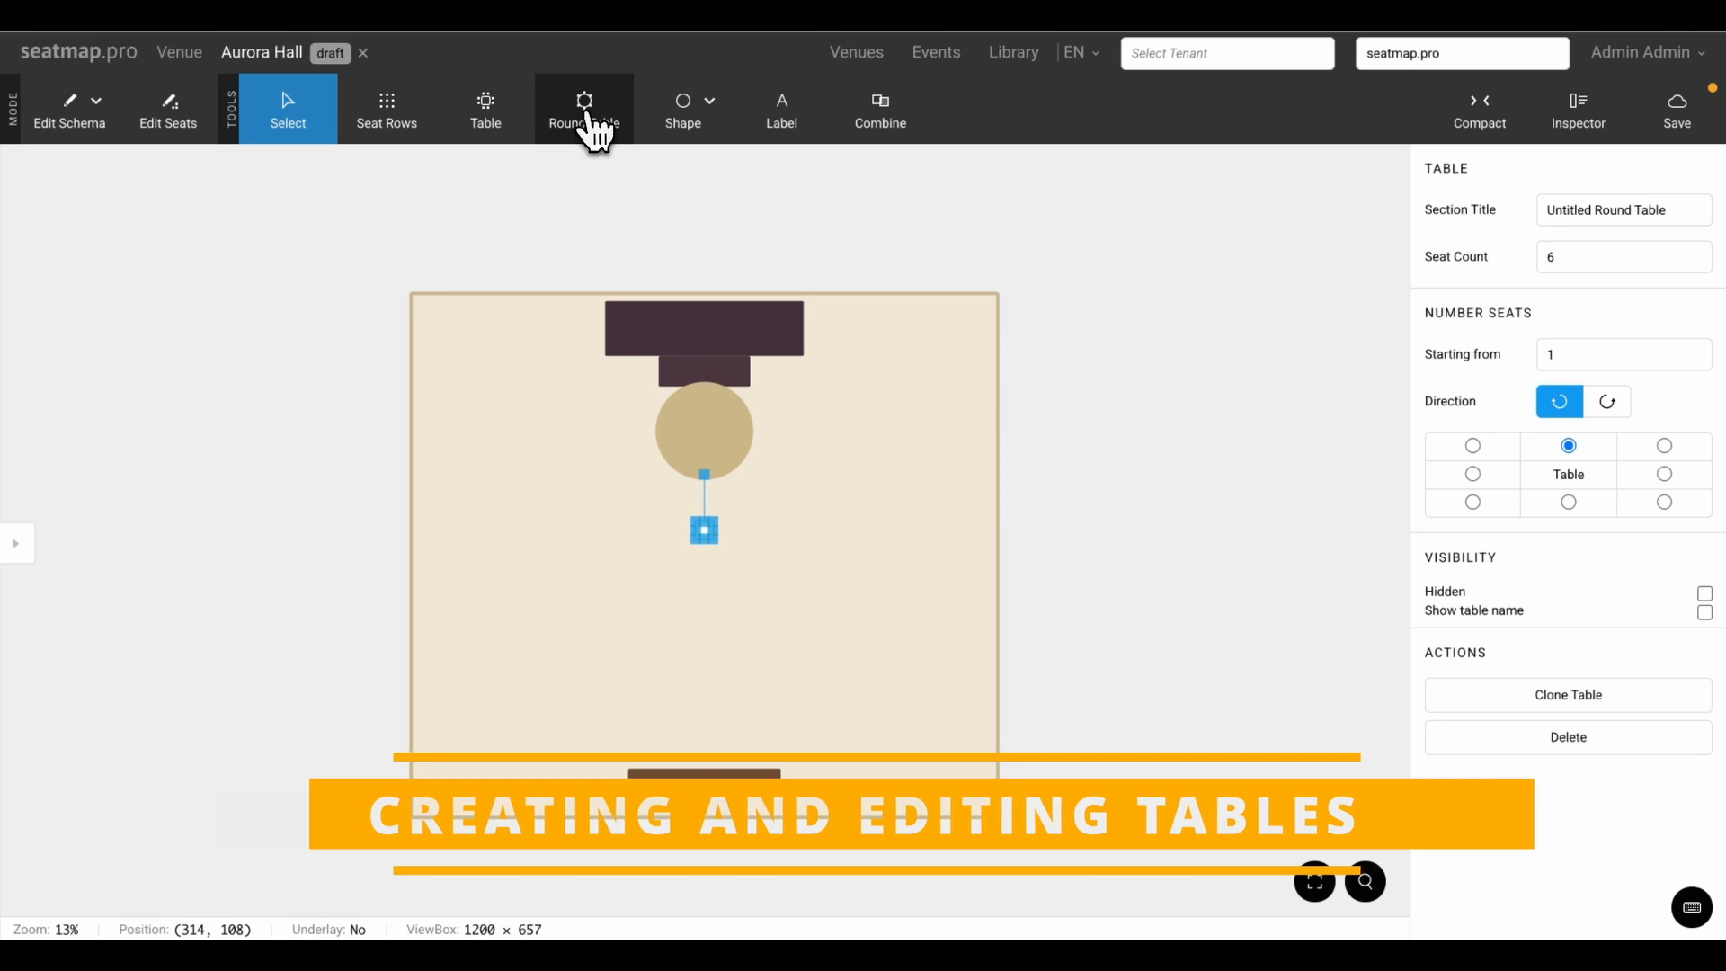
pyautogui.moveTo(700, 530); pyautogui.dragTo(602, 483)
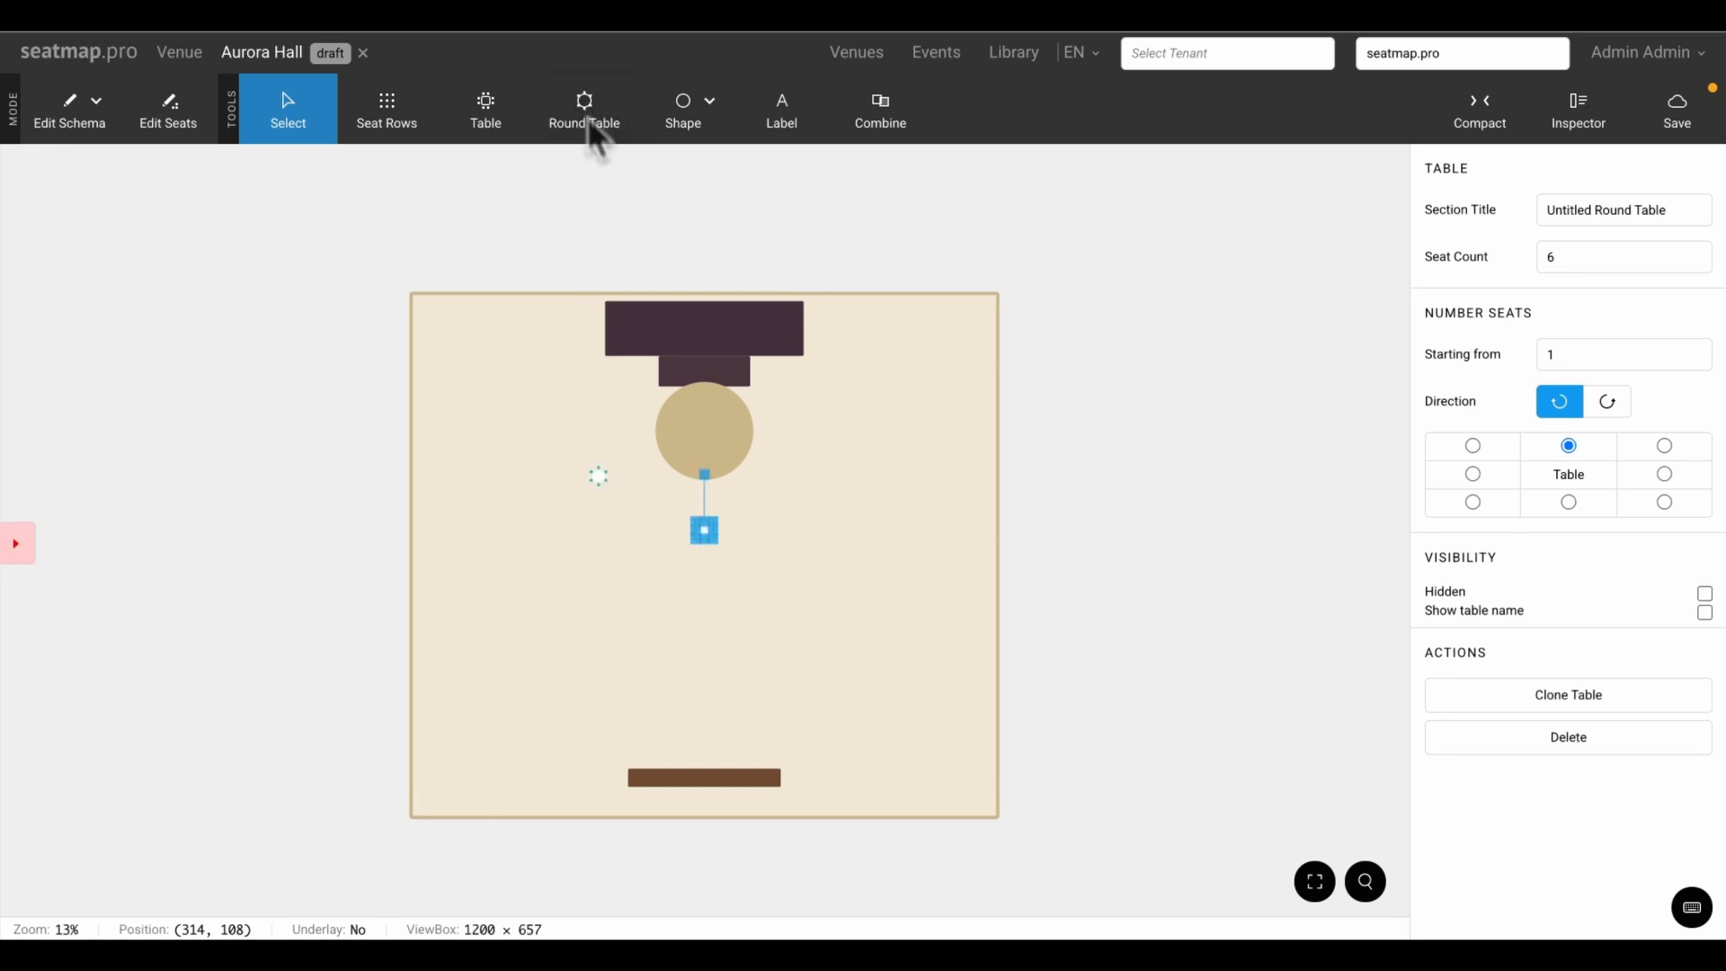
pyautogui.moveTo(702, 529); pyautogui.dragTo(634, 508)
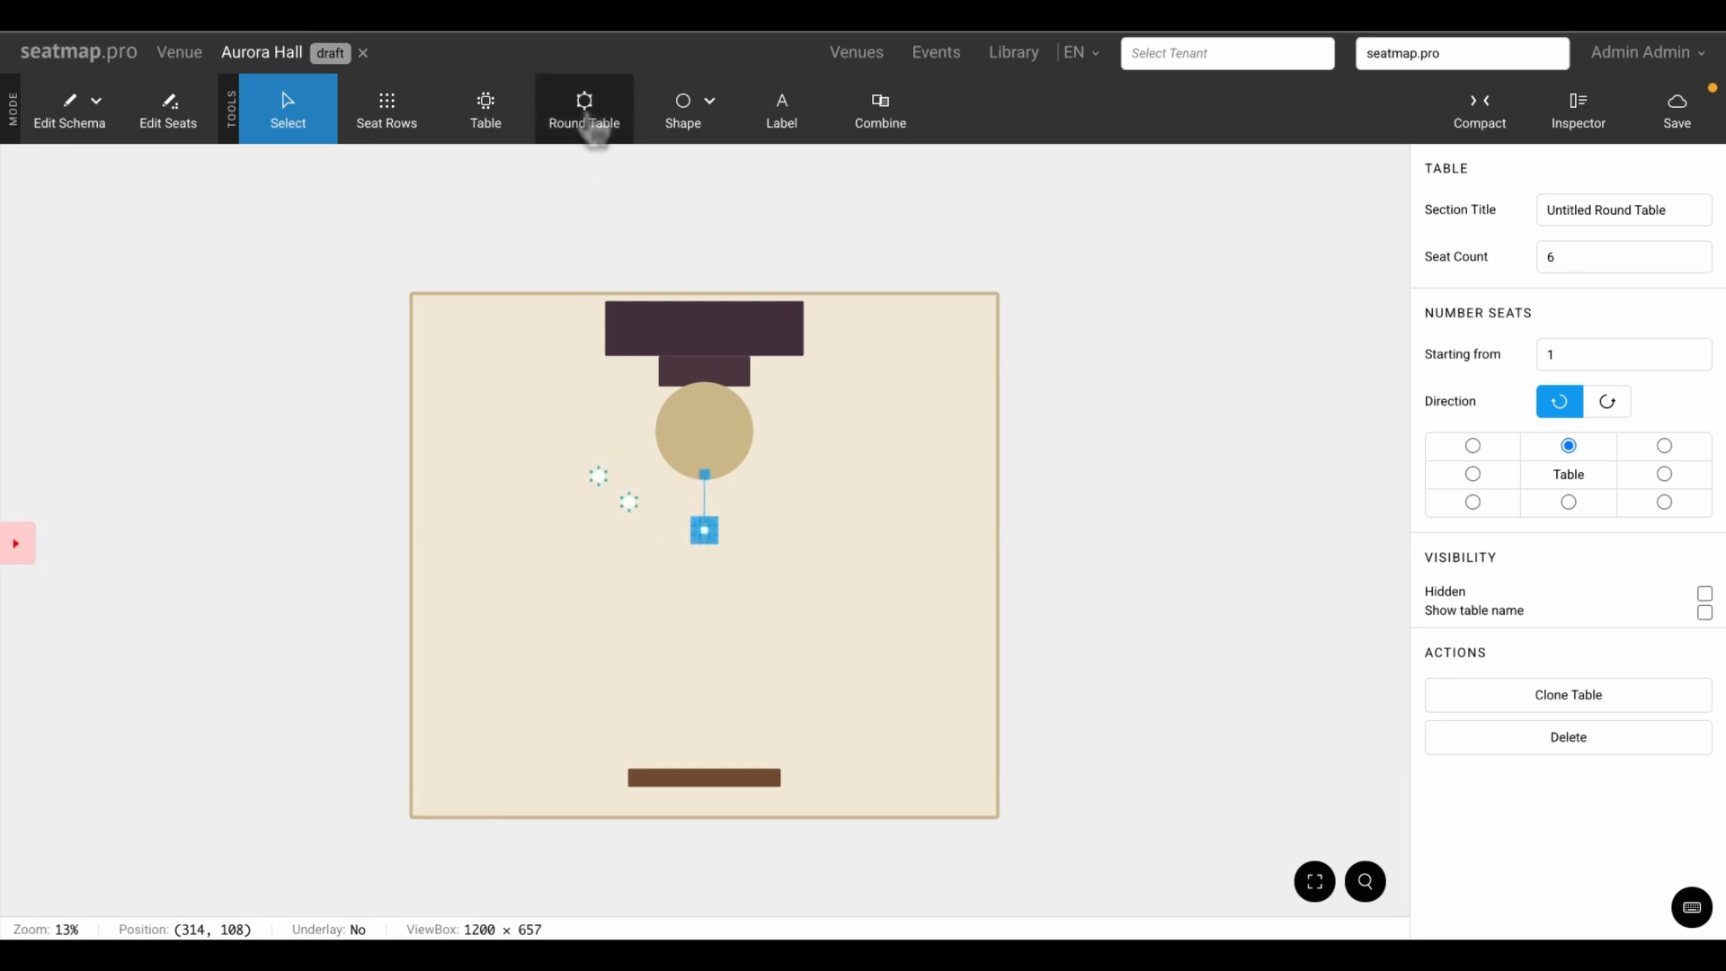
pyautogui.moveTo(704, 528); pyautogui.dragTo(669, 526)
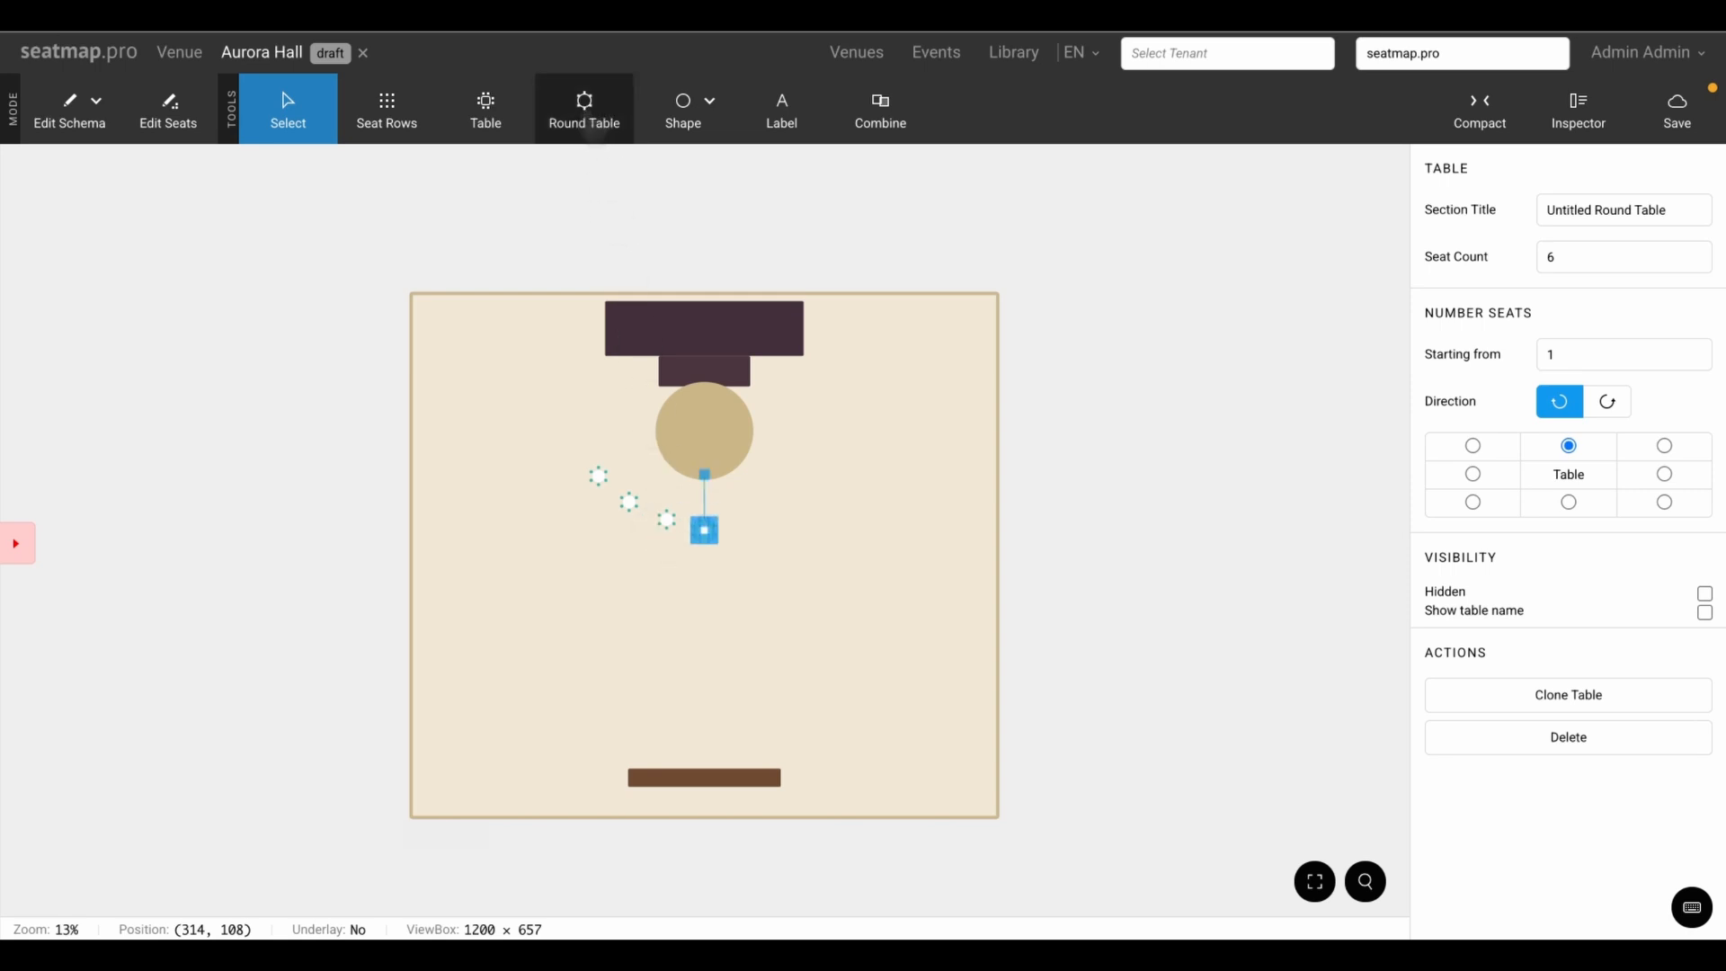
pyautogui.moveTo(704, 528); pyautogui.dragTo(748, 523)
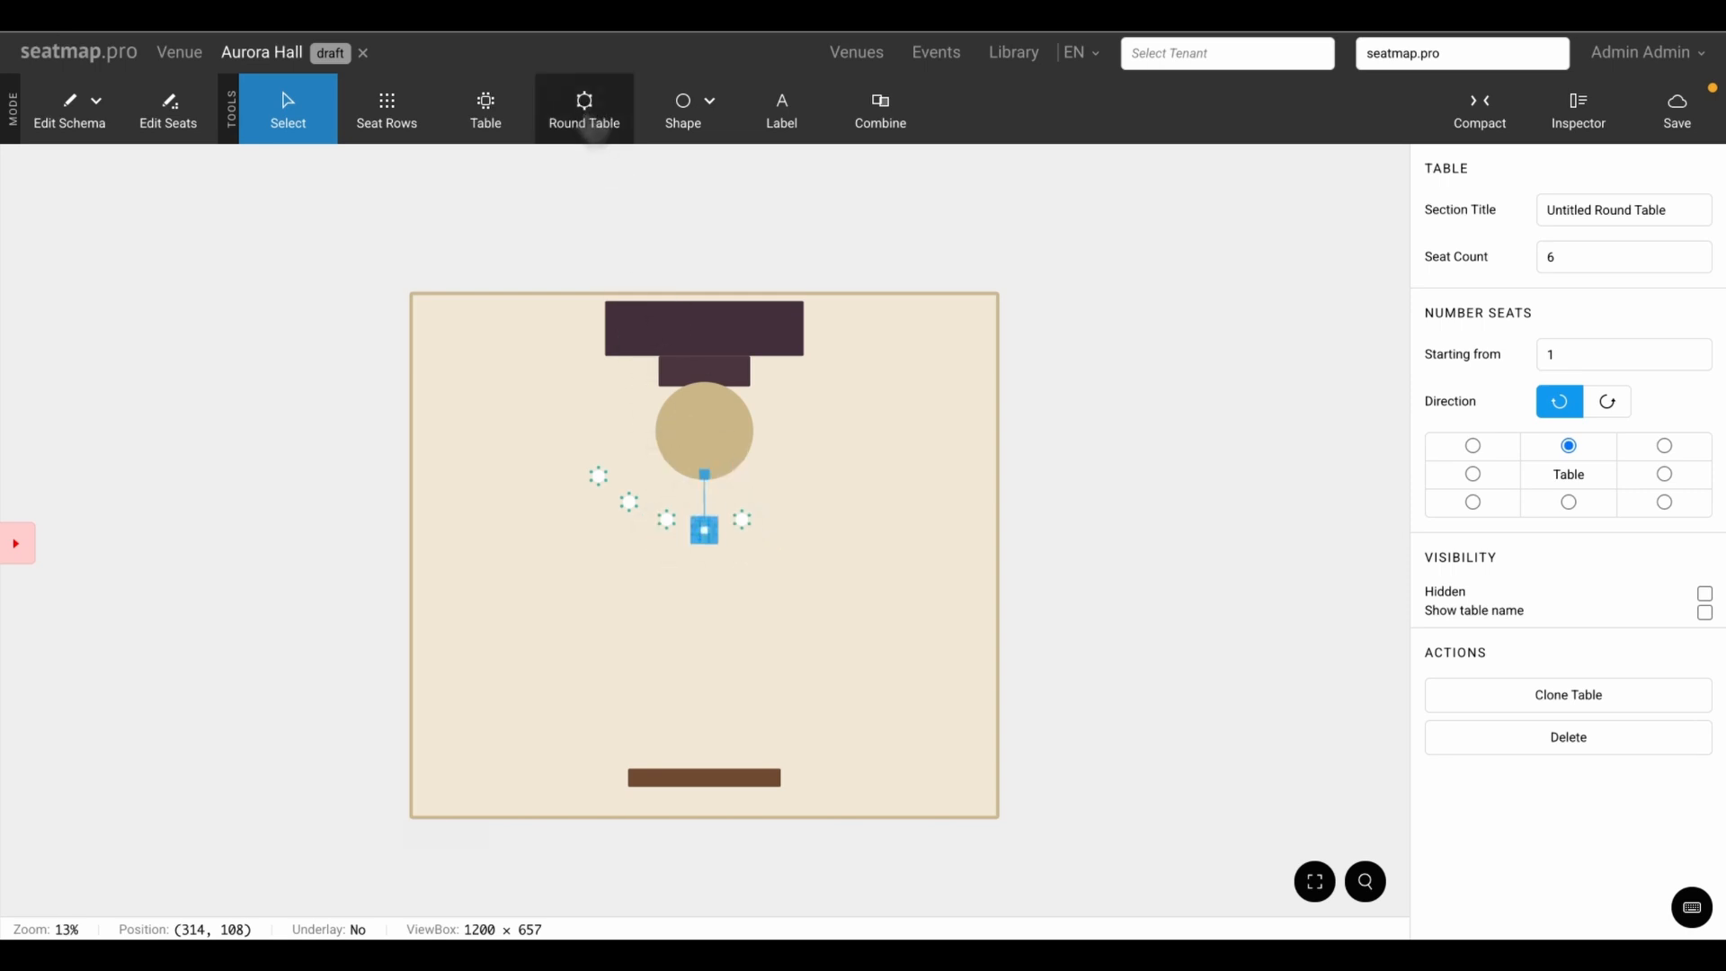
pyautogui.moveTo(704, 528); pyautogui.dragTo(782, 504)
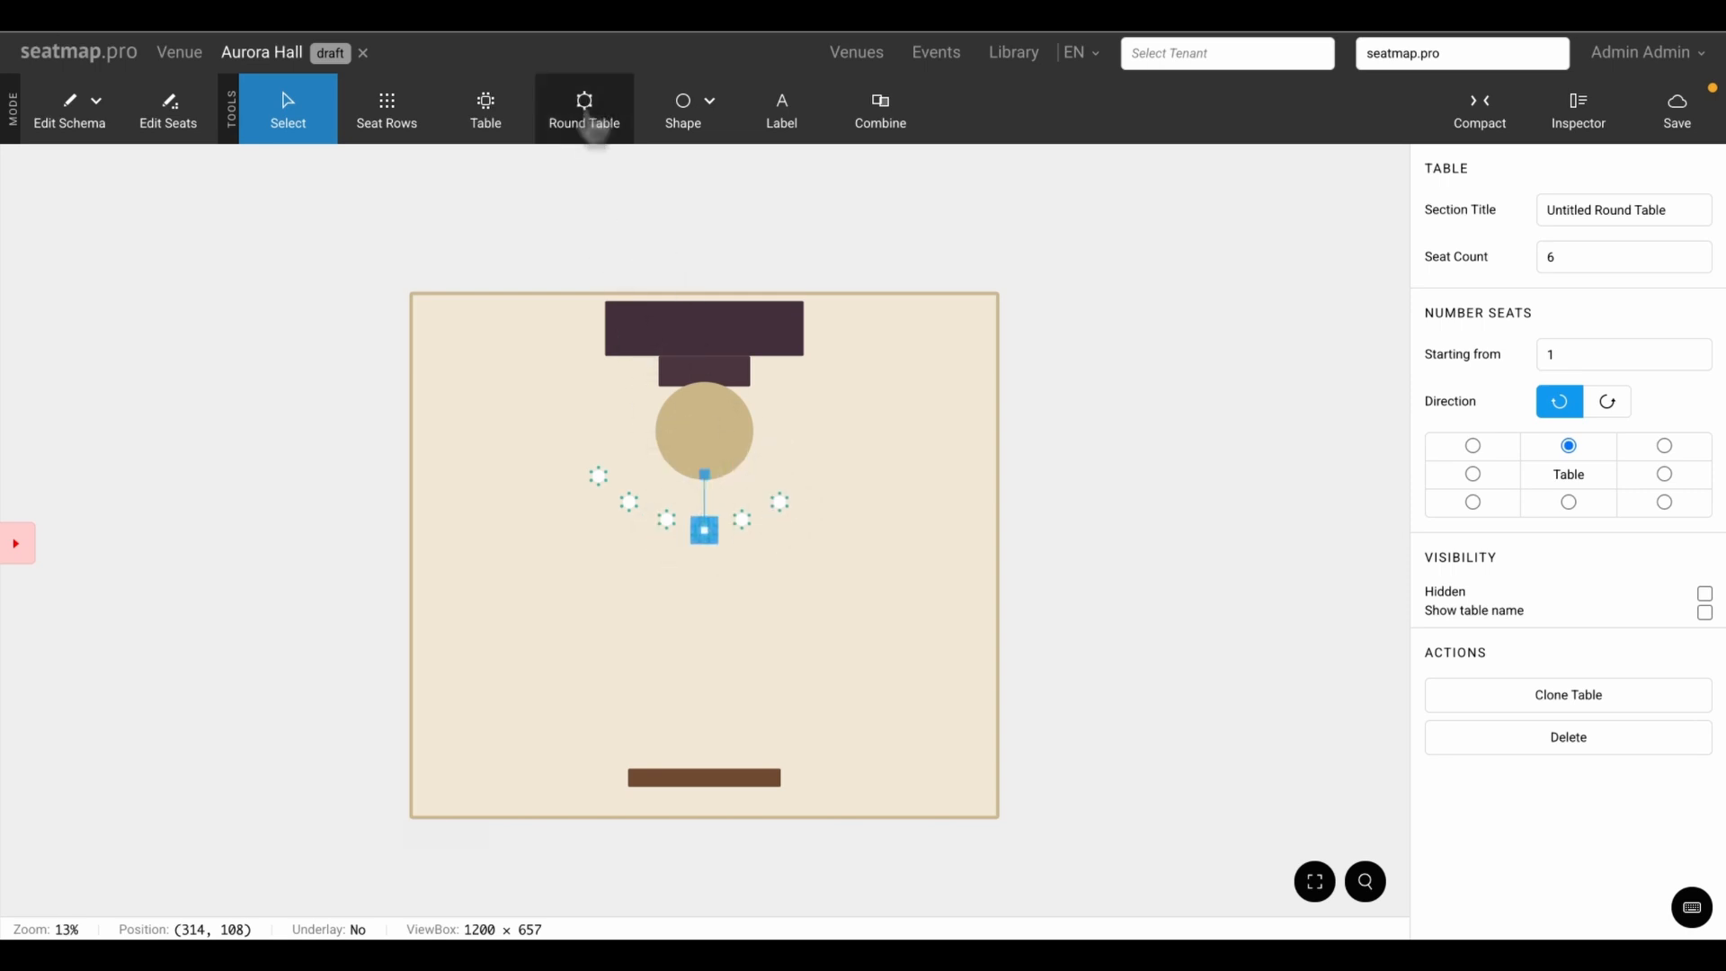
pyautogui.moveTo(704, 528); pyautogui.dragTo(809, 478)
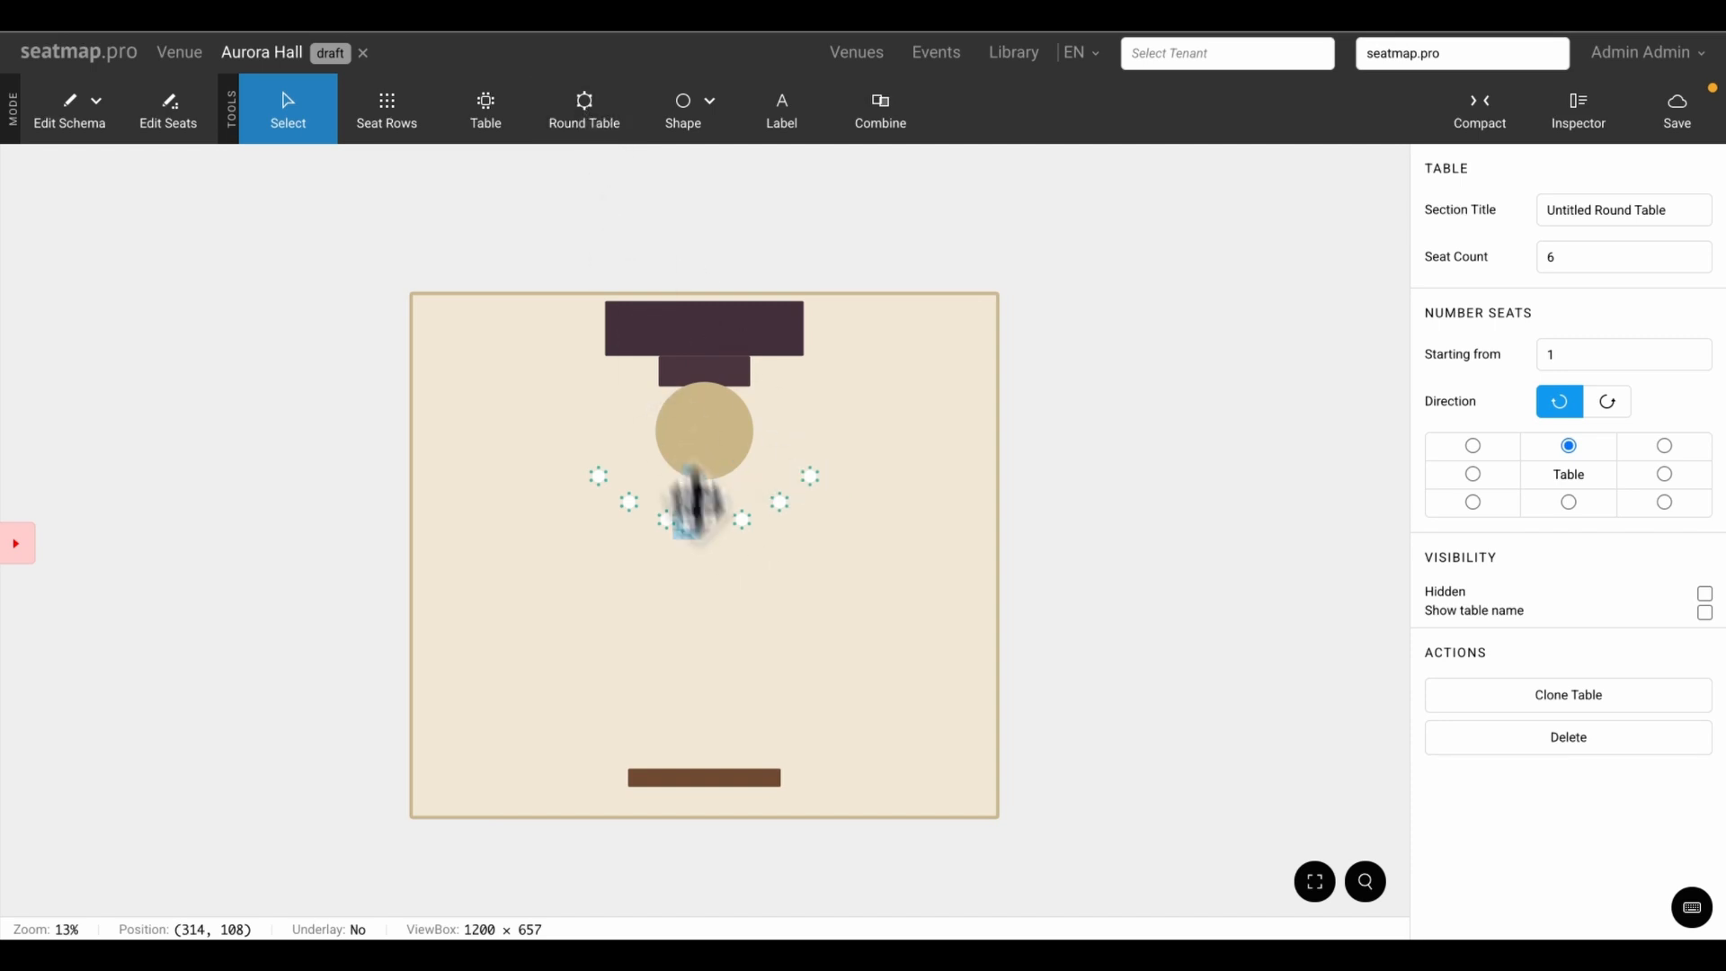
# Place eight more 6-seat round tables in a wider second arc below the first, four on each side of the centre aisle
pyautogui.moveTo(696, 512); pyautogui.dragTo(536, 498)
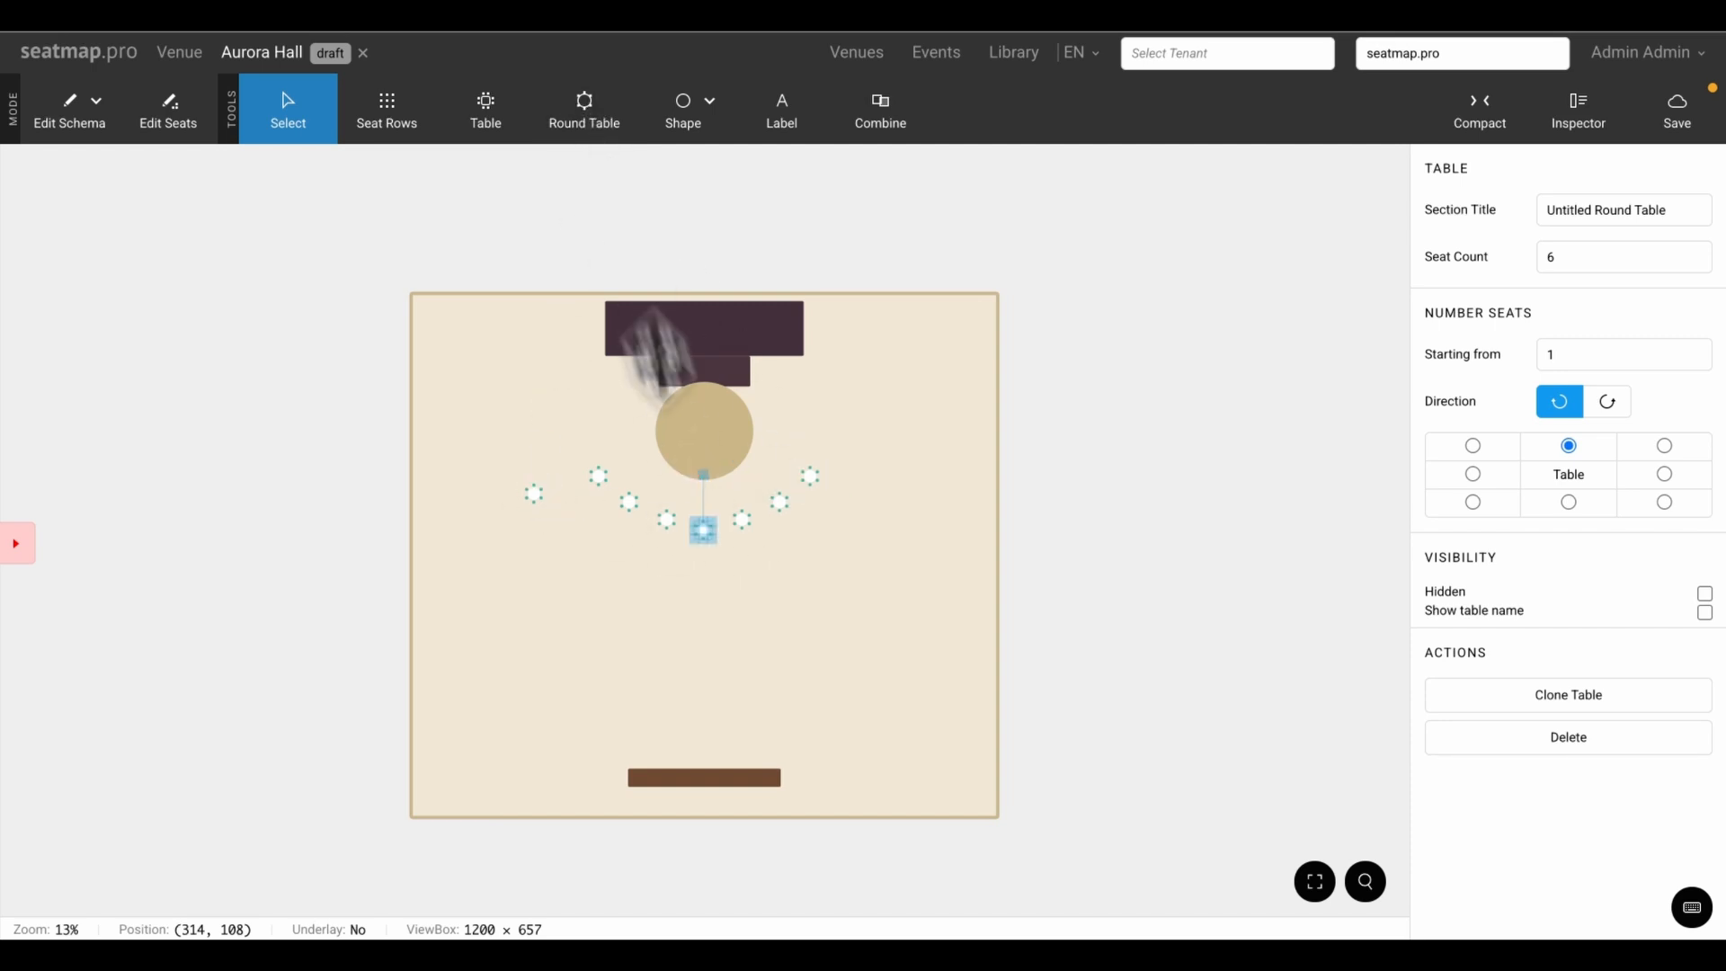
pyautogui.moveTo(703, 530); pyautogui.dragTo(568, 536)
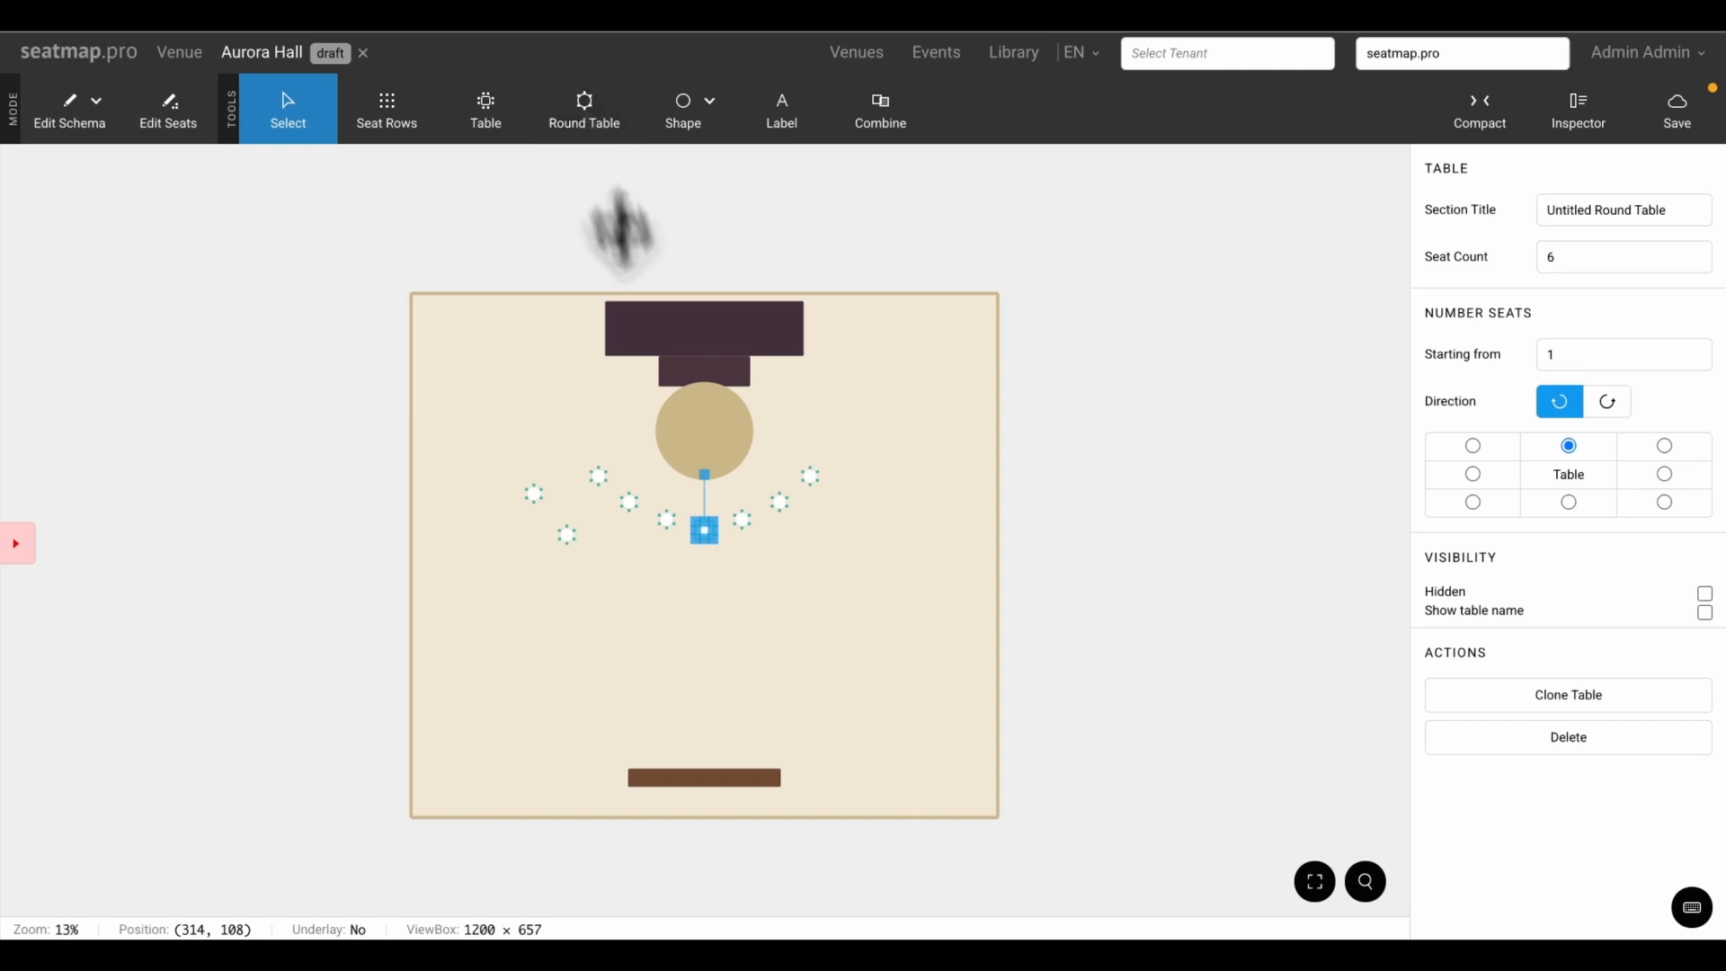
pyautogui.moveTo(704, 530); pyautogui.dragTo(610, 568)
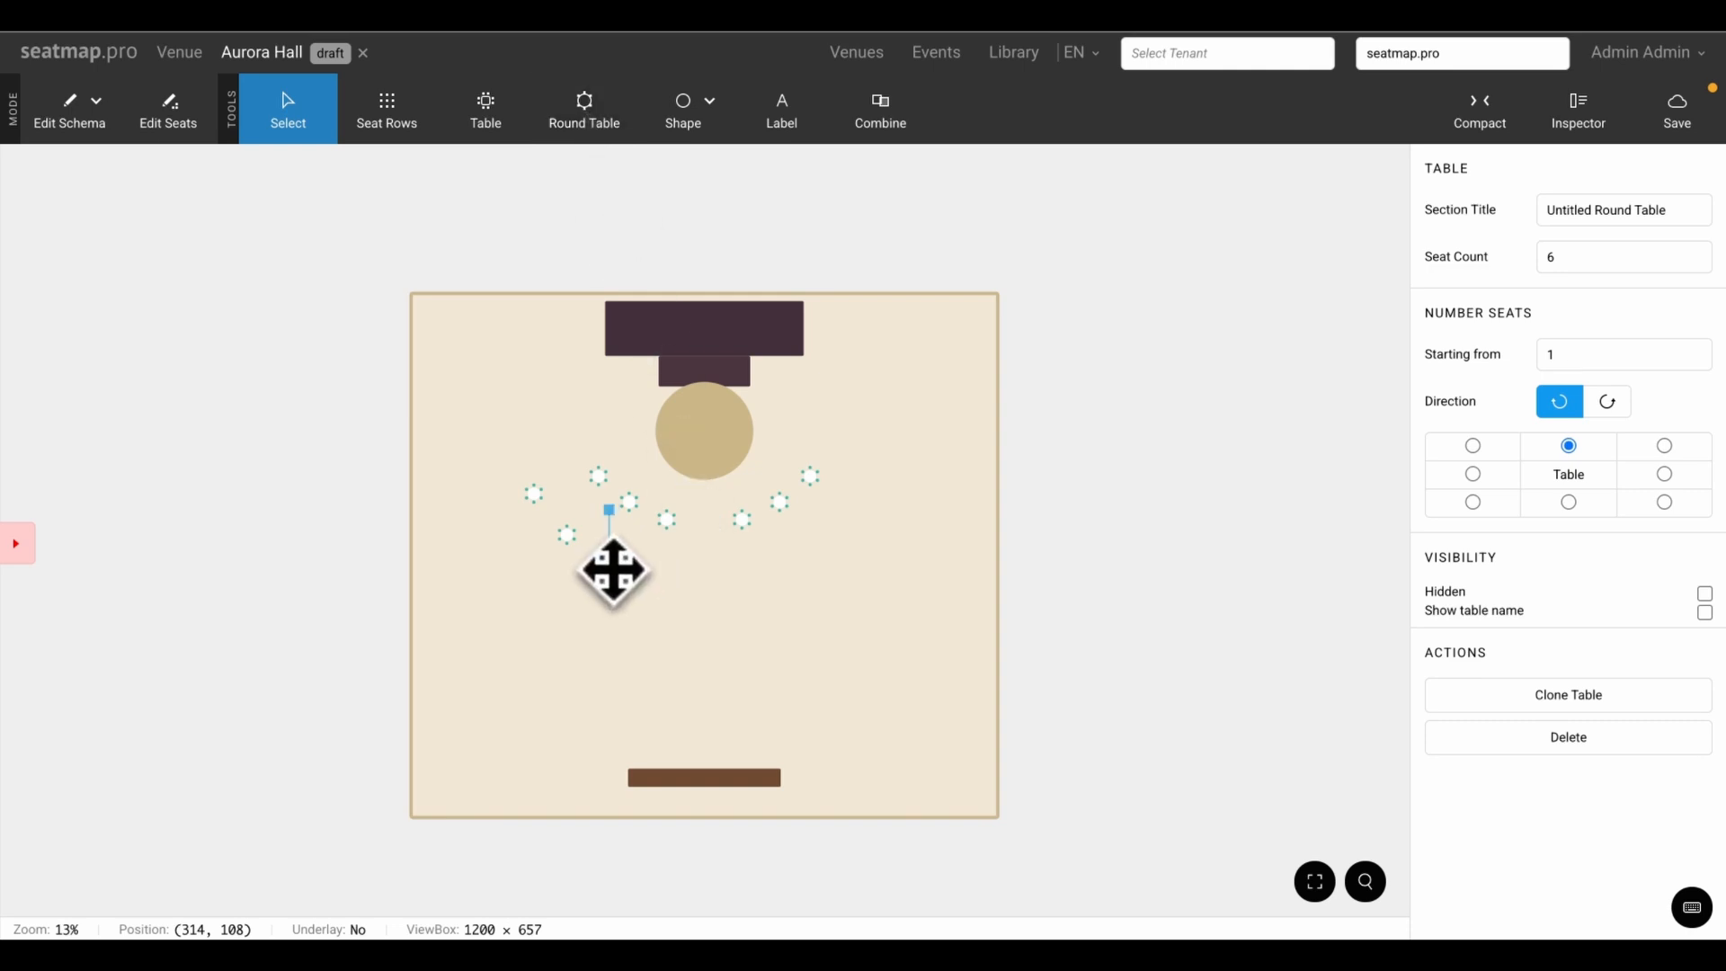
pyautogui.click(588, 119)
pyautogui.moveTo(704, 530); pyautogui.dragTo(660, 583)
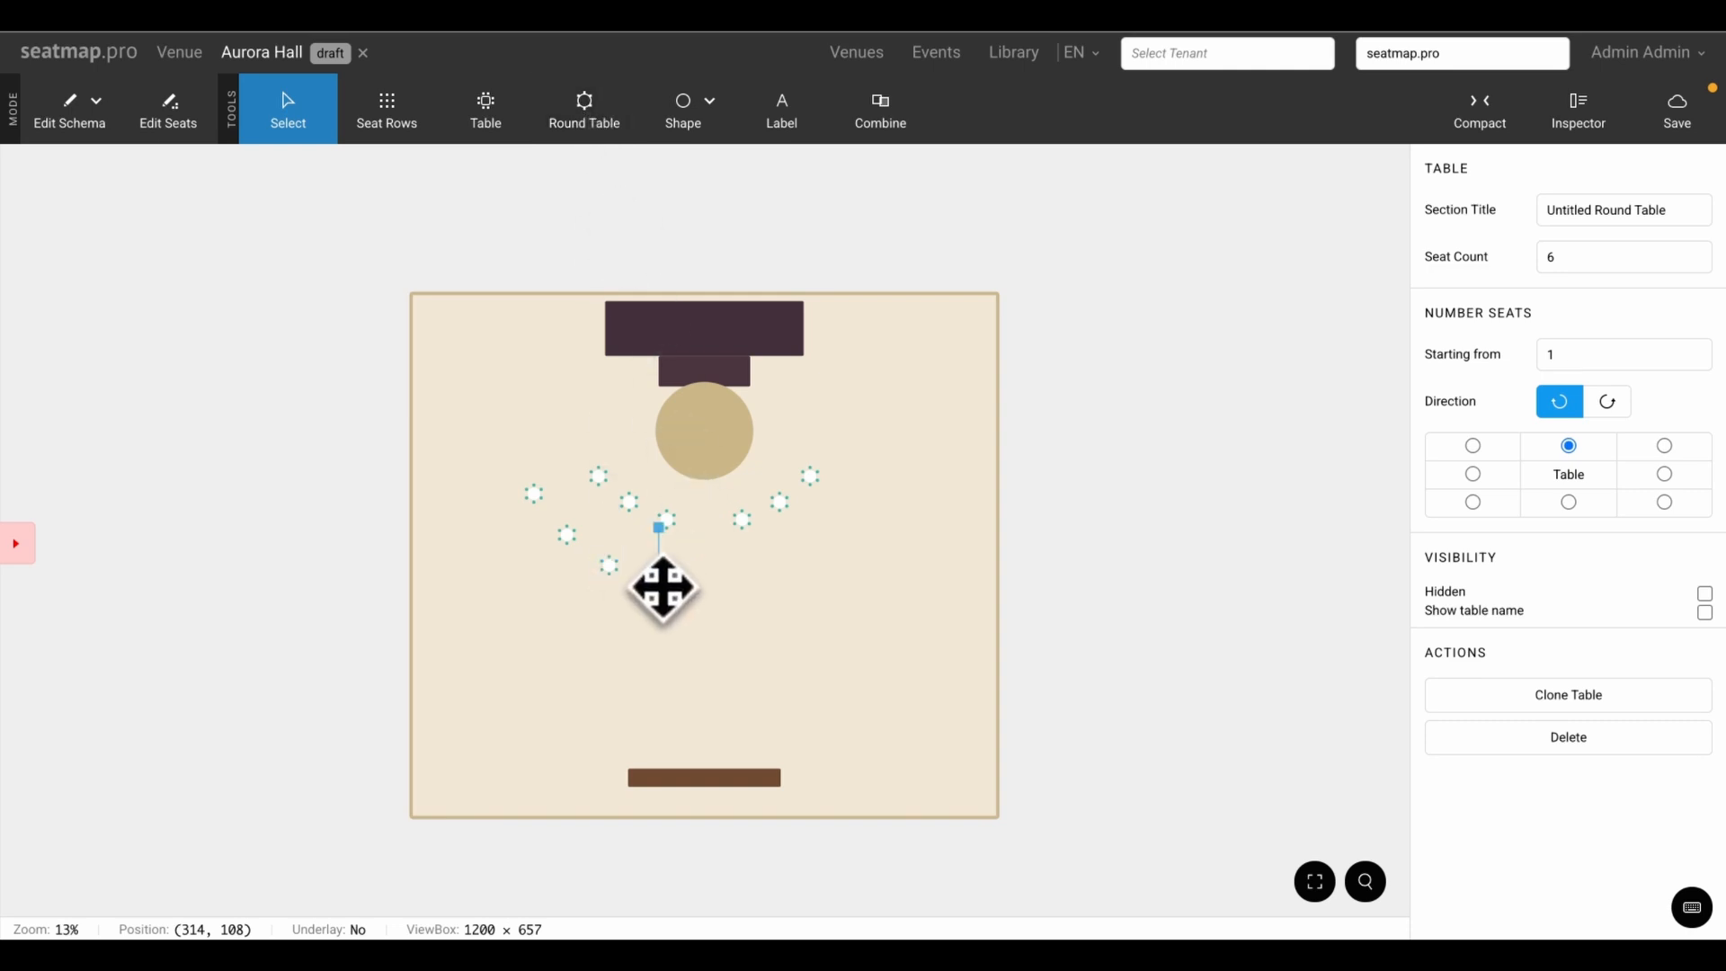
pyautogui.click(590, 119)
pyautogui.moveTo(704, 530); pyautogui.dragTo(753, 584)
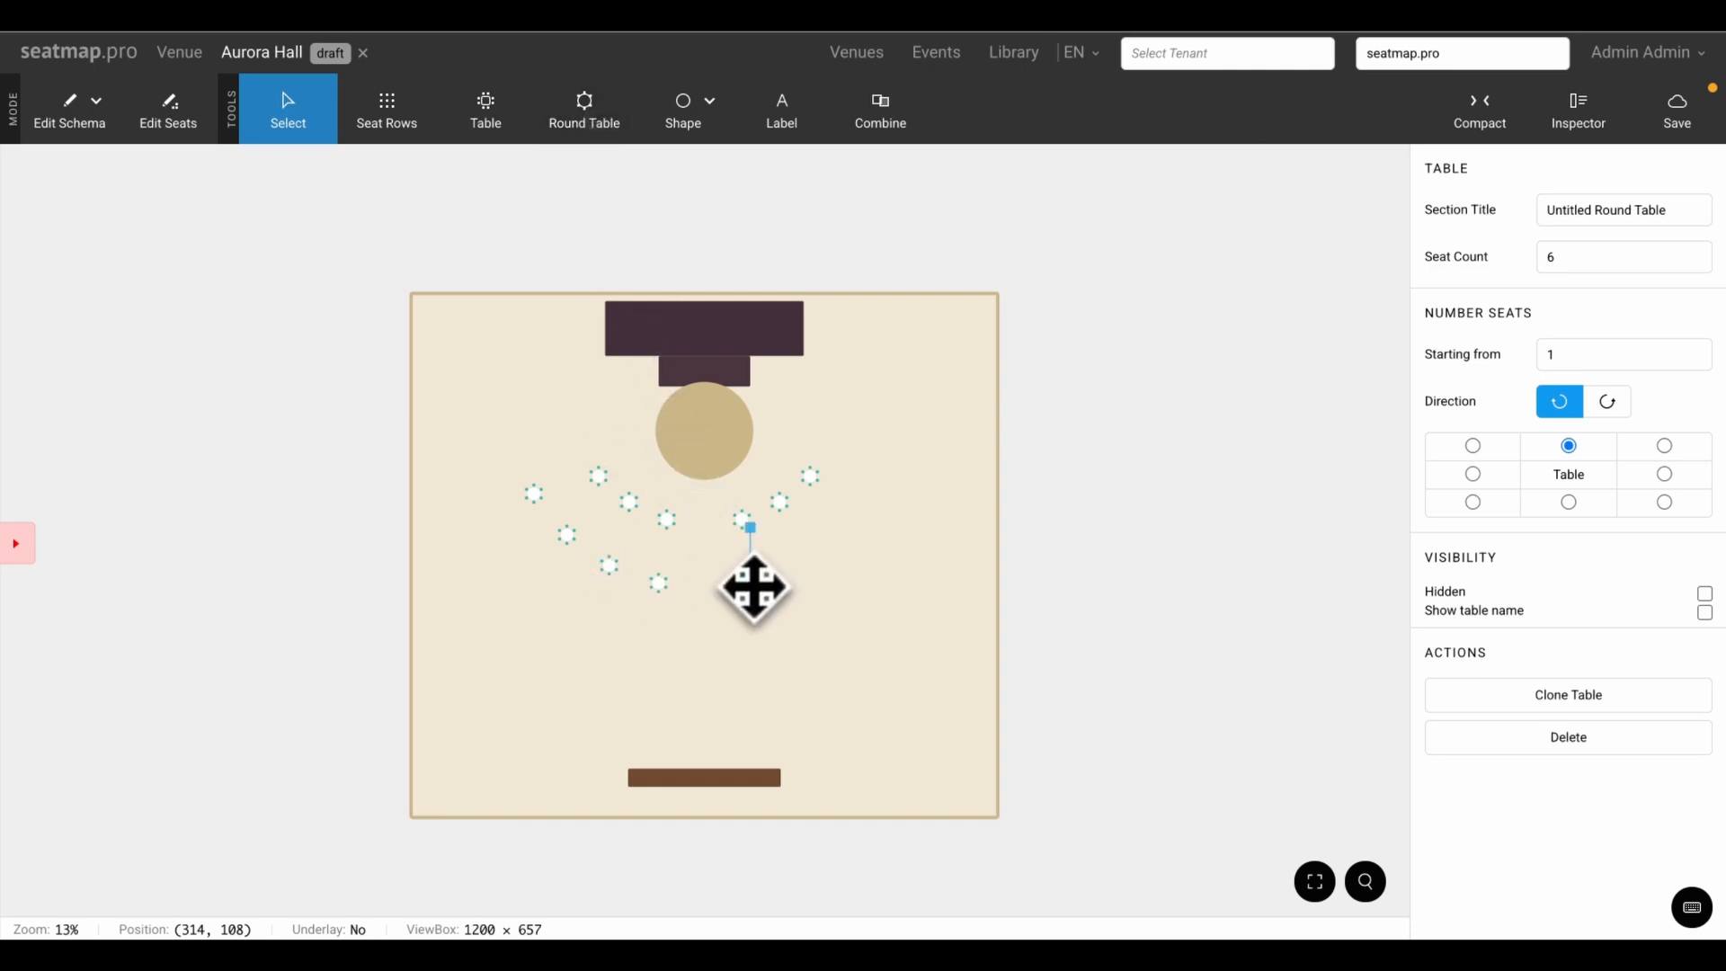
pyautogui.click(589, 120)
pyautogui.moveTo(704, 530); pyautogui.dragTo(801, 566)
pyautogui.click(590, 120)
pyautogui.moveTo(703, 530); pyautogui.dragTo(843, 537)
pyautogui.click(589, 119)
pyautogui.moveTo(704, 531); pyautogui.dragTo(878, 498)
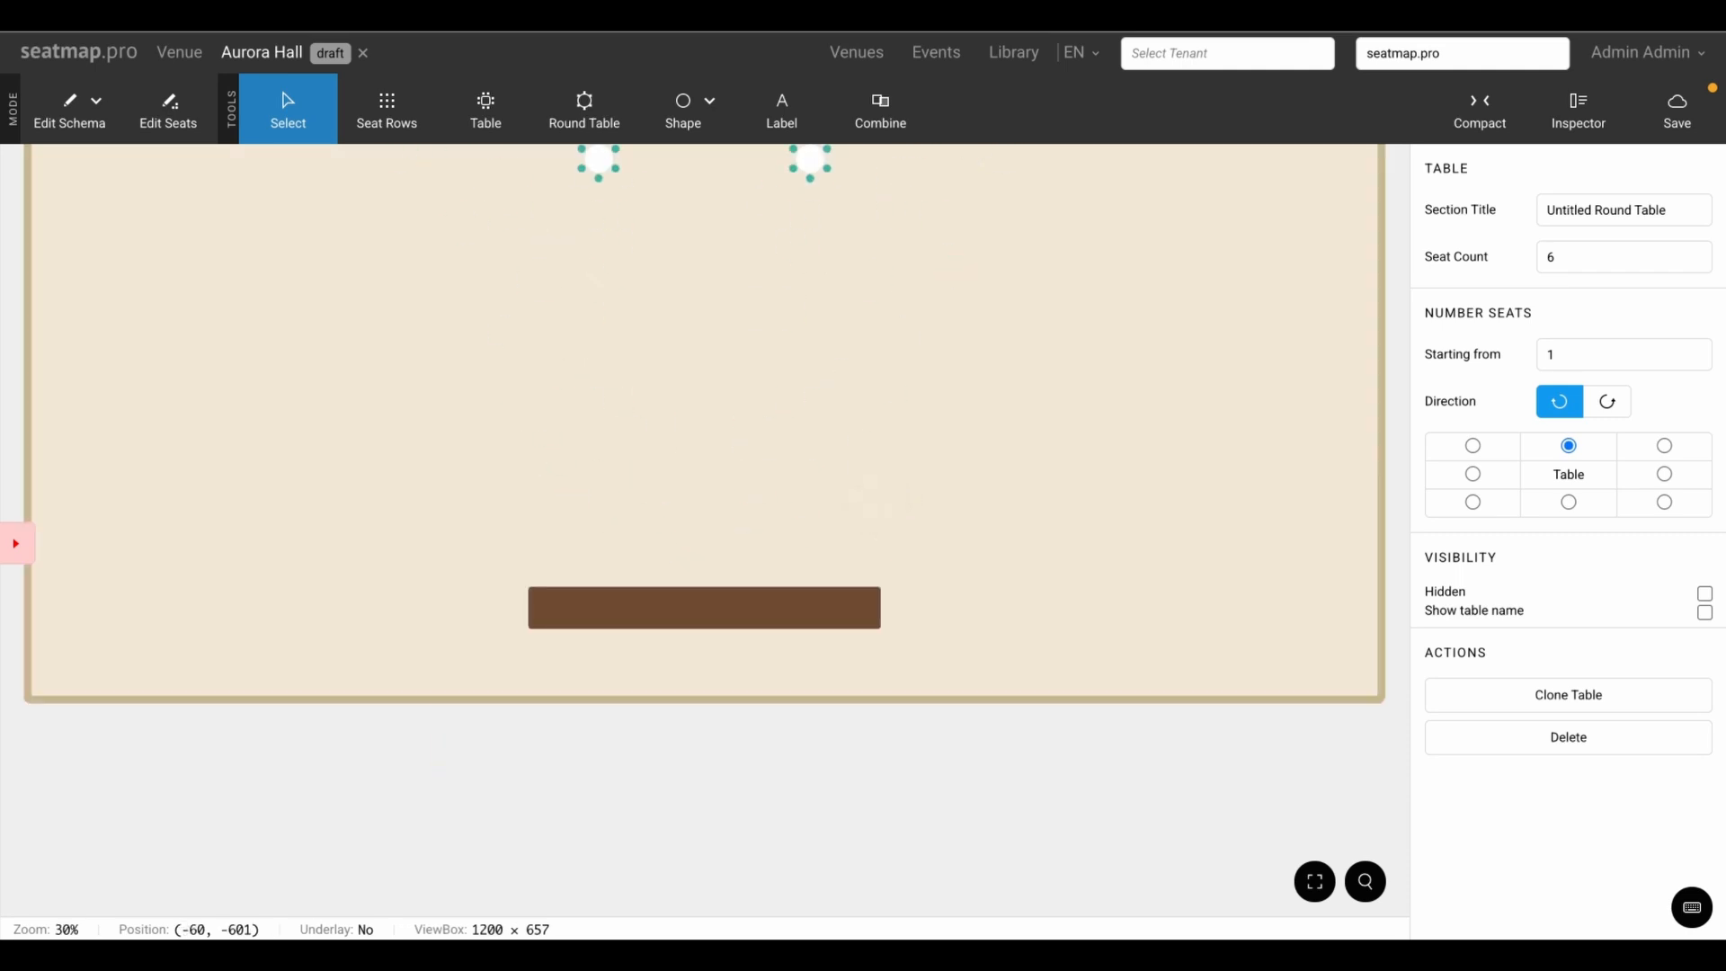
# Draw two seat sections of 4 rows with 9 seats each, one on either side of the hall just above the brown bar's level
pyautogui.click(392, 126)
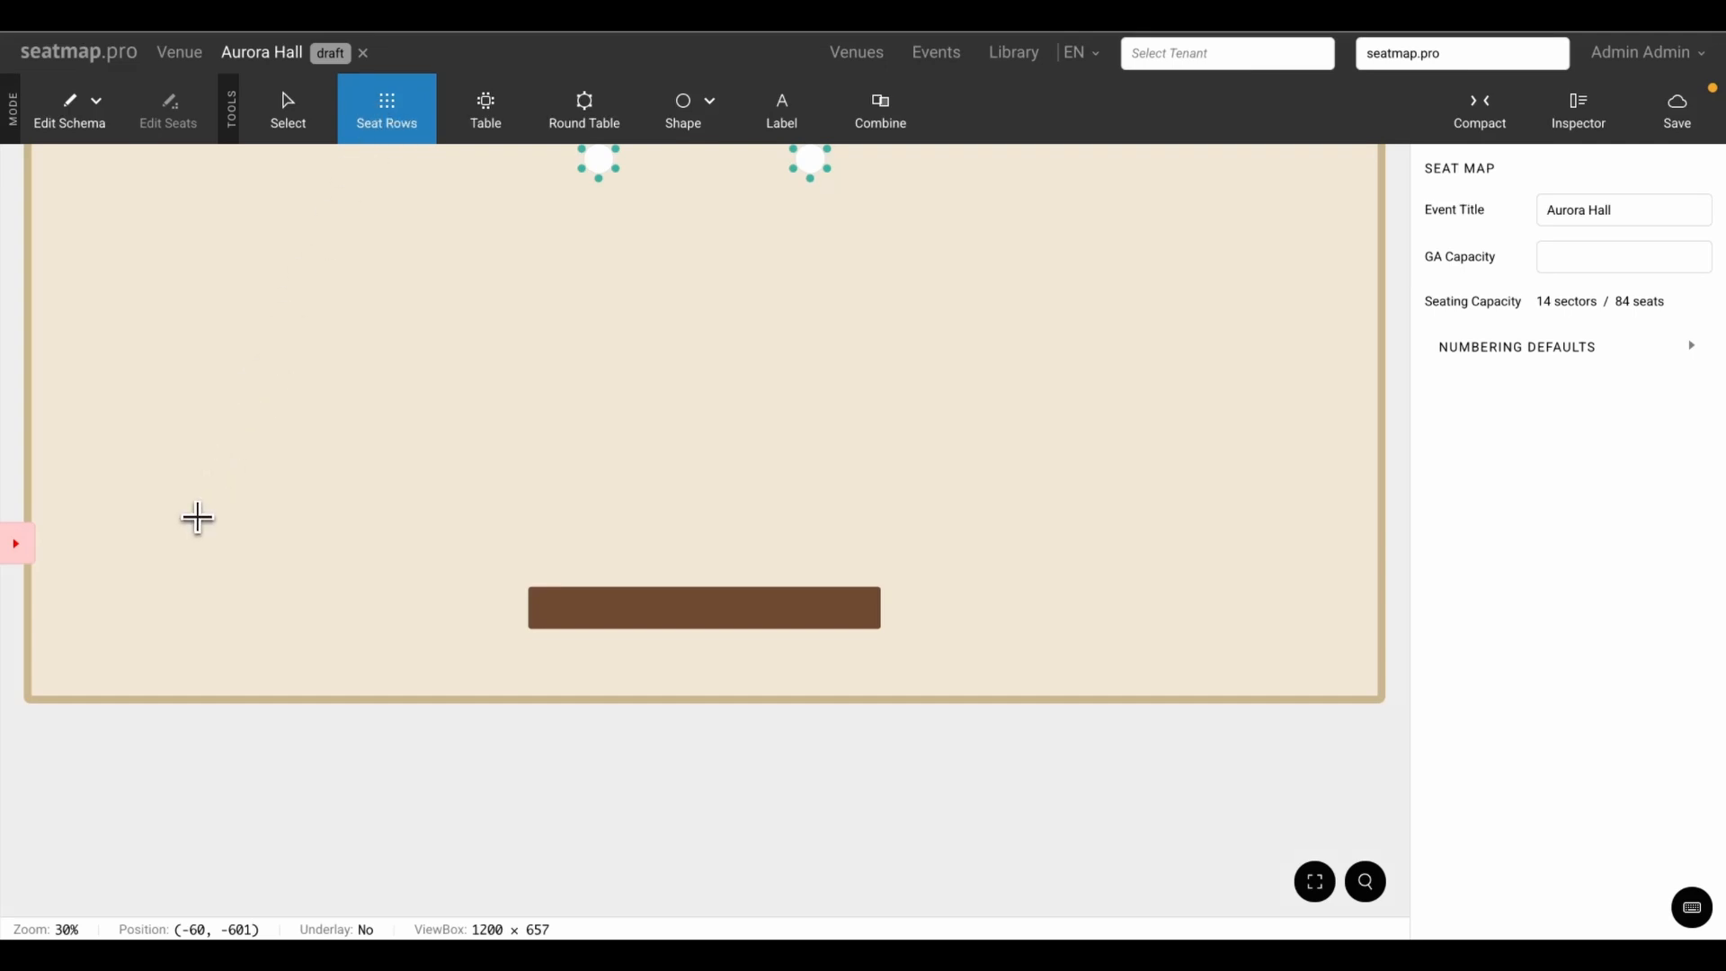
pyautogui.moveTo(236, 536); pyautogui.dragTo(290, 562)
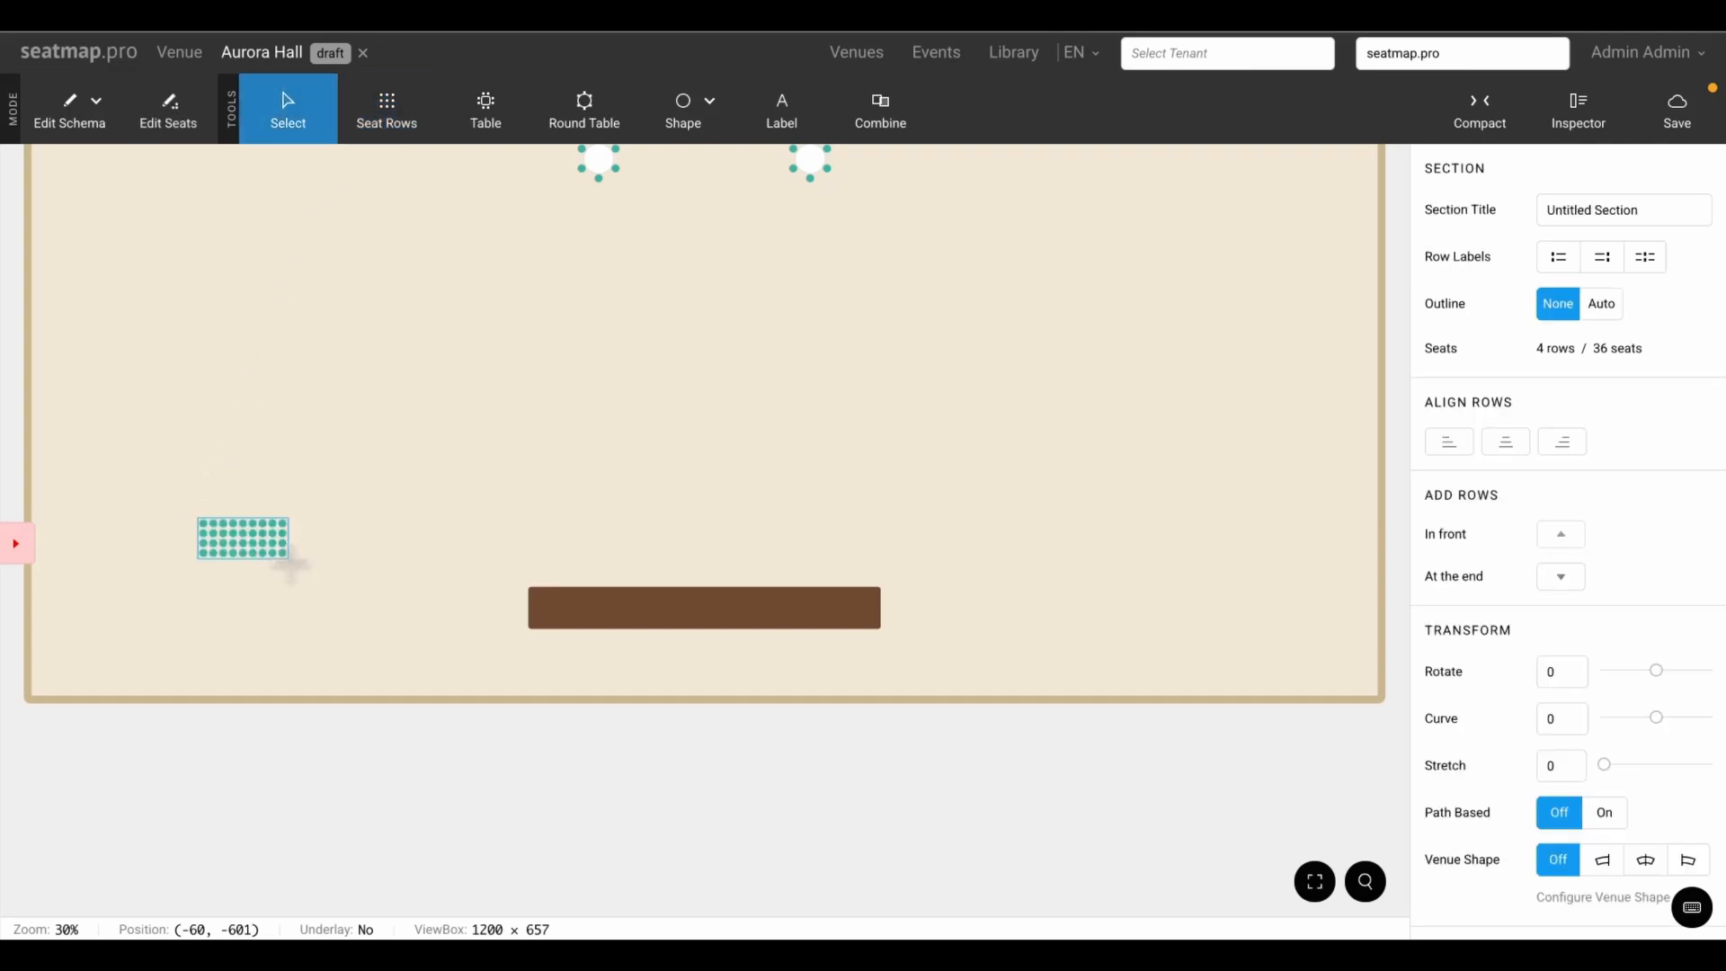
pyautogui.click(388, 121)
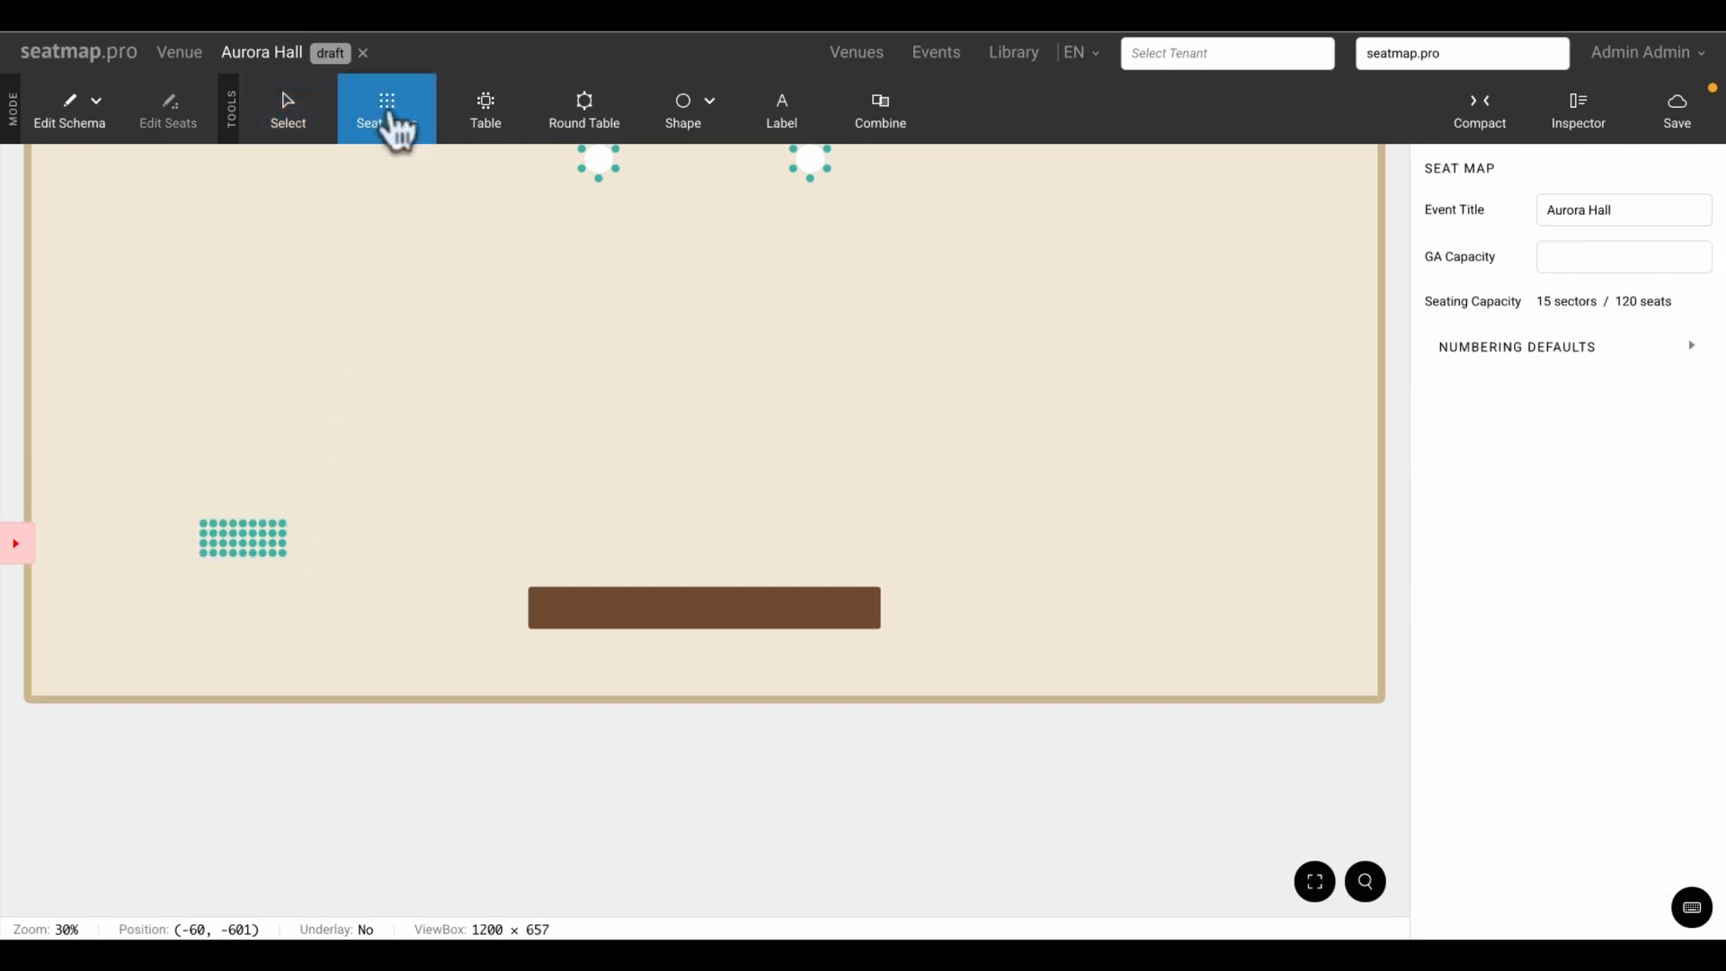
pyautogui.moveTo(1123, 518); pyautogui.dragTo(1219, 564)
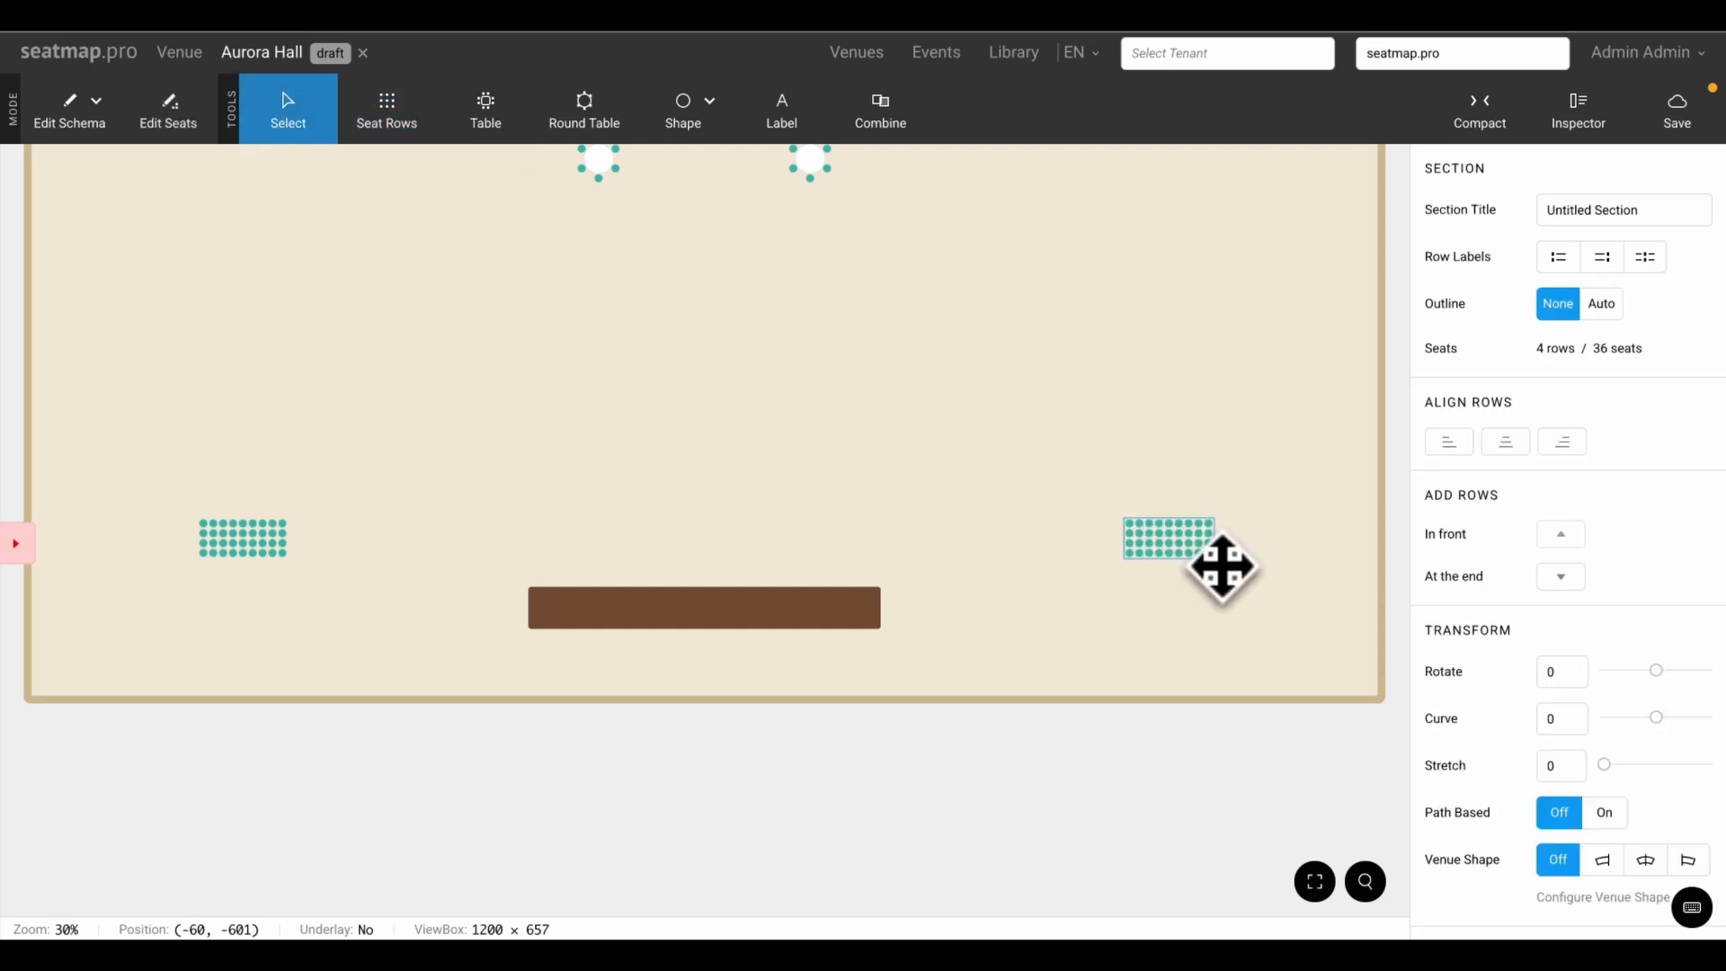
# Mark all nine seats in the first row of the lower-left seat section as accessible and return to schema editing
pyautogui.hotkey('ctrl', '0')
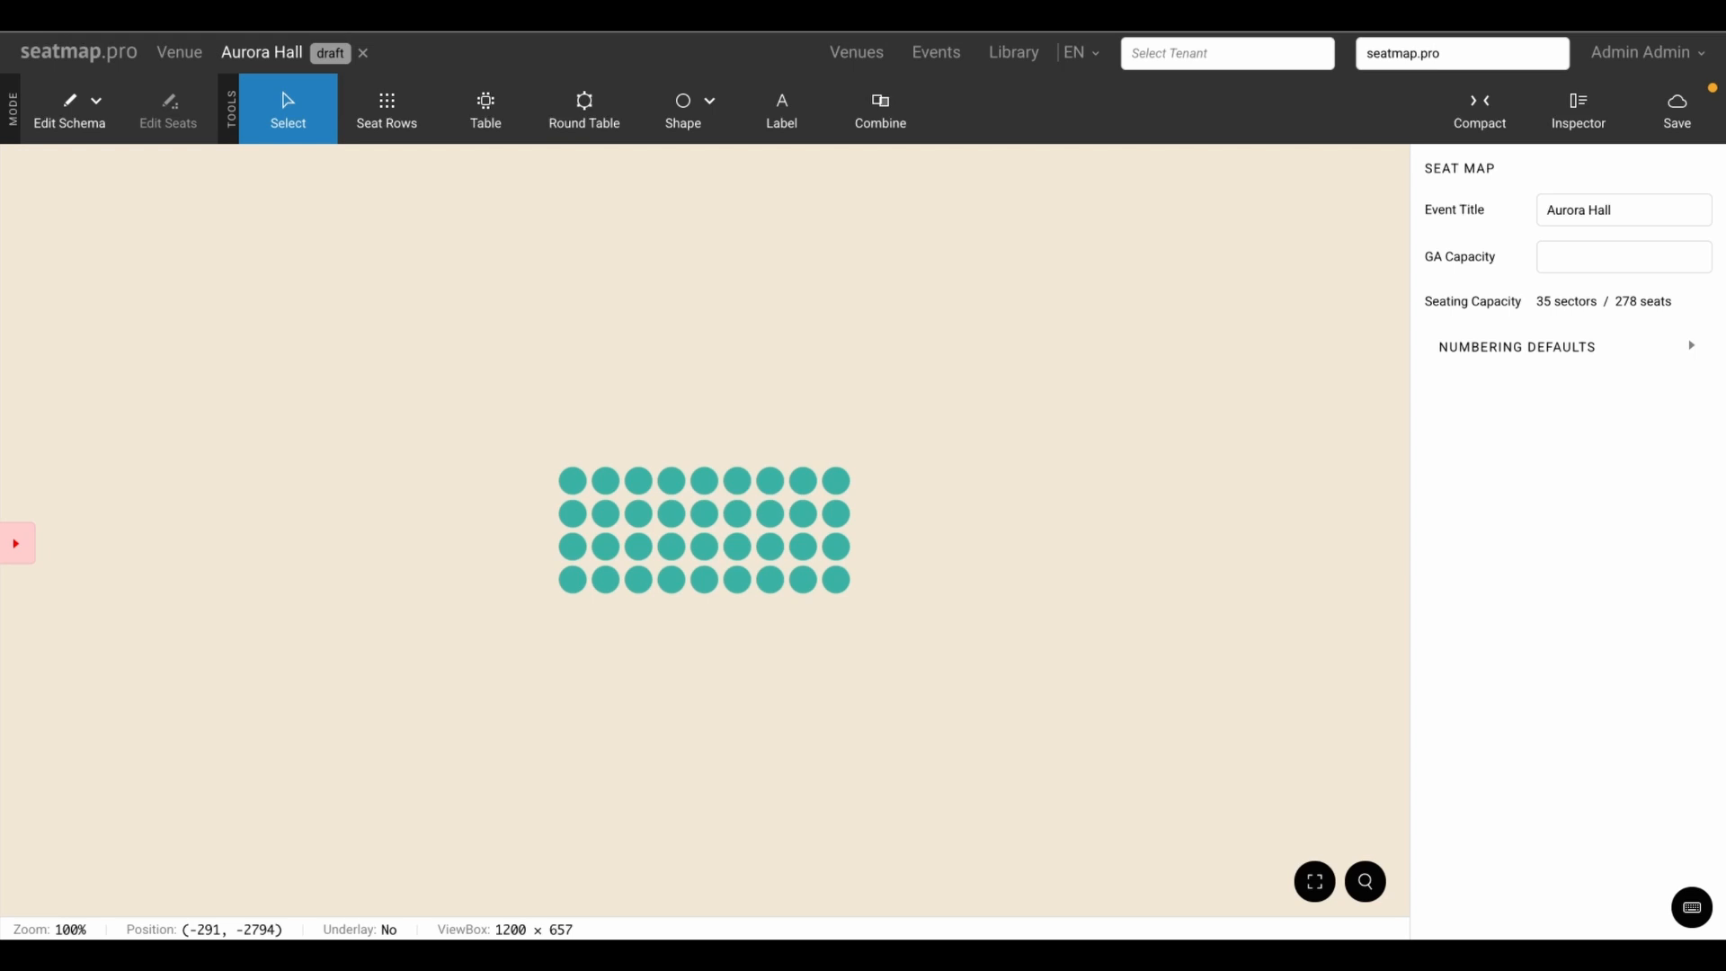
pyautogui.doubleClick(708, 536)
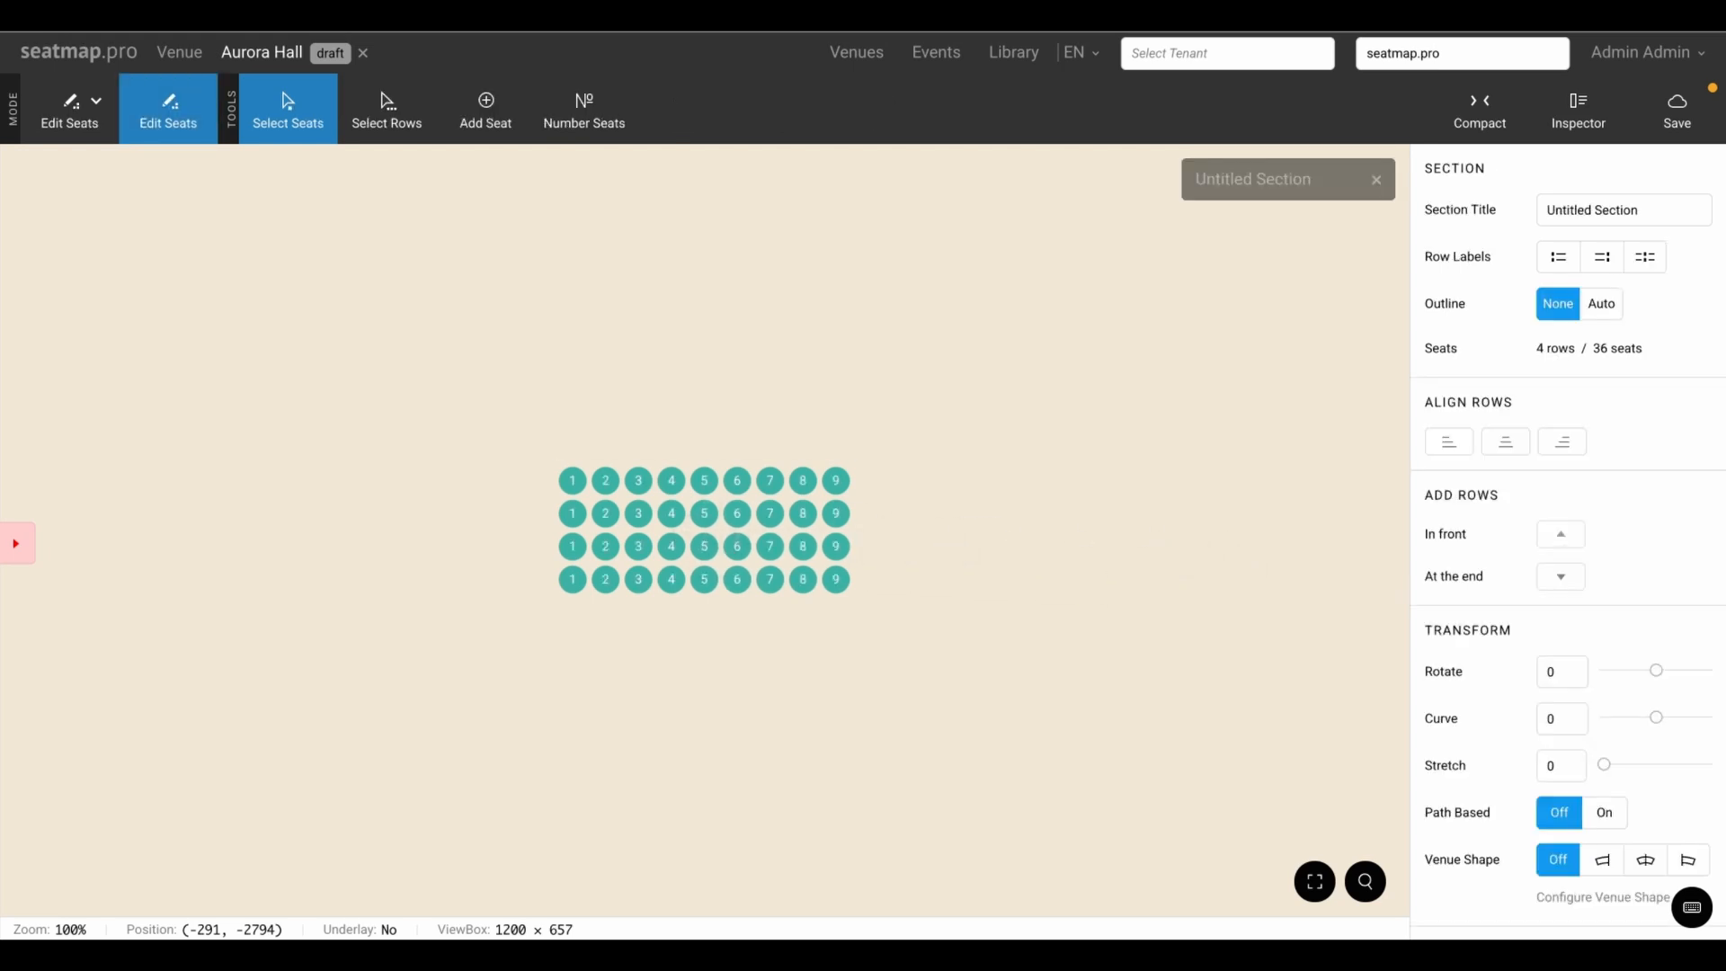
pyautogui.moveTo(550, 459); pyautogui.dragTo(864, 511)
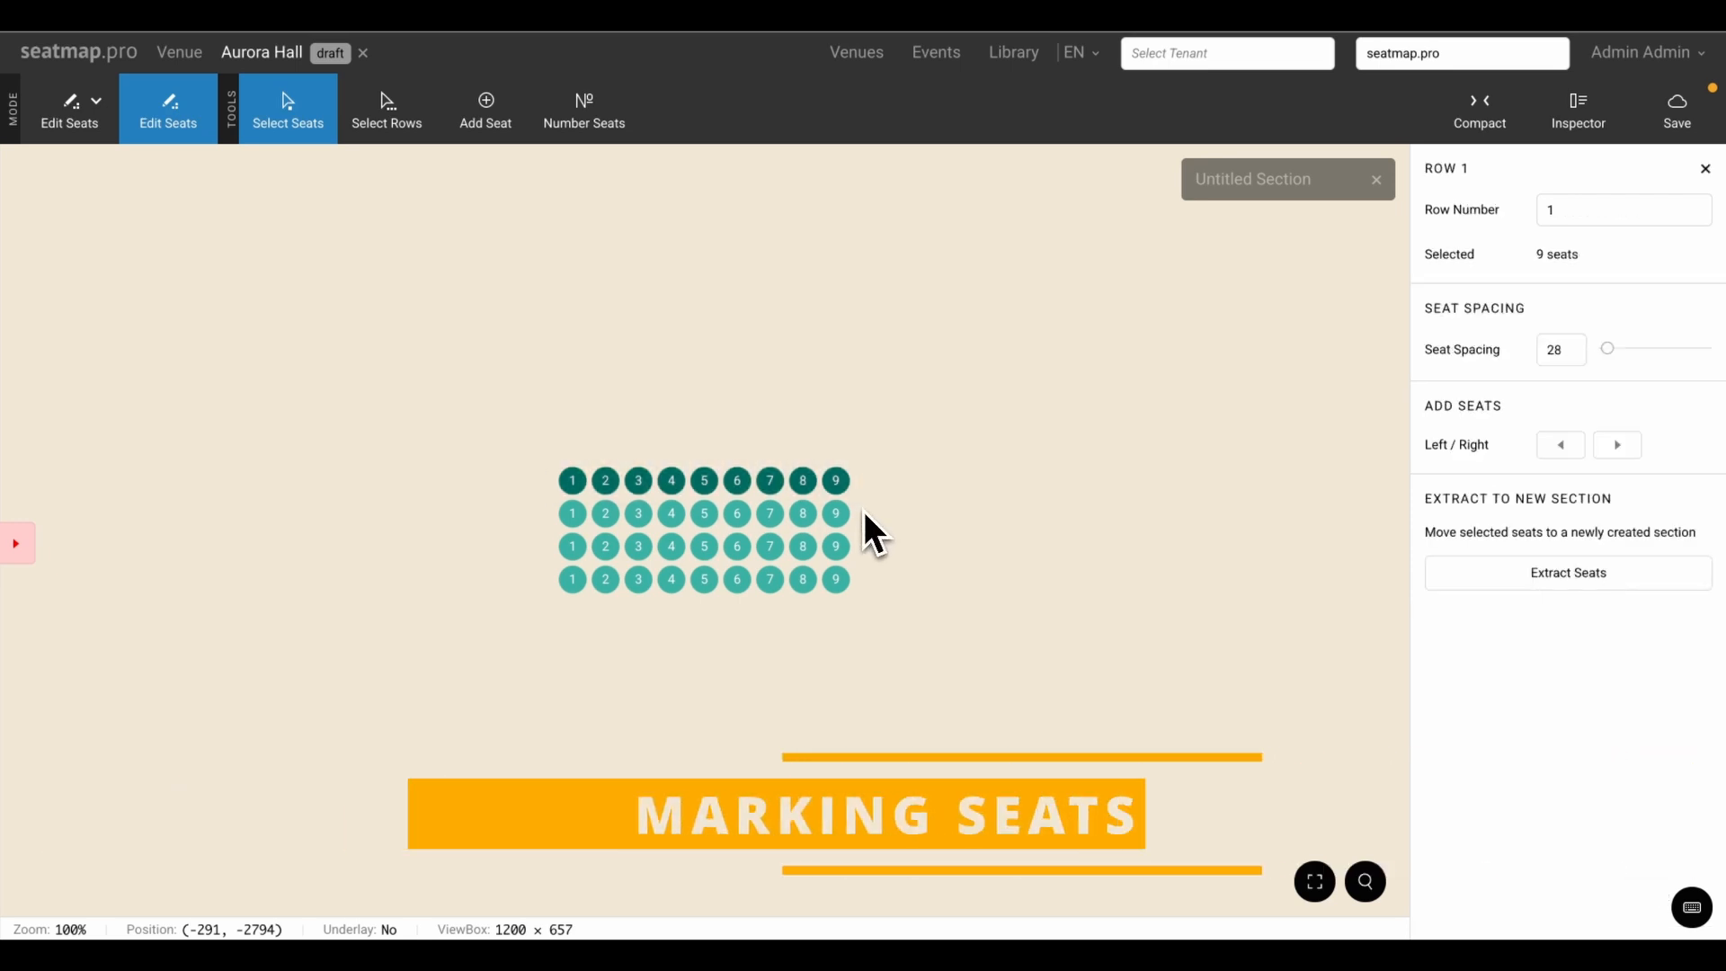
pyautogui.press('w')
pyautogui.press('Escape')
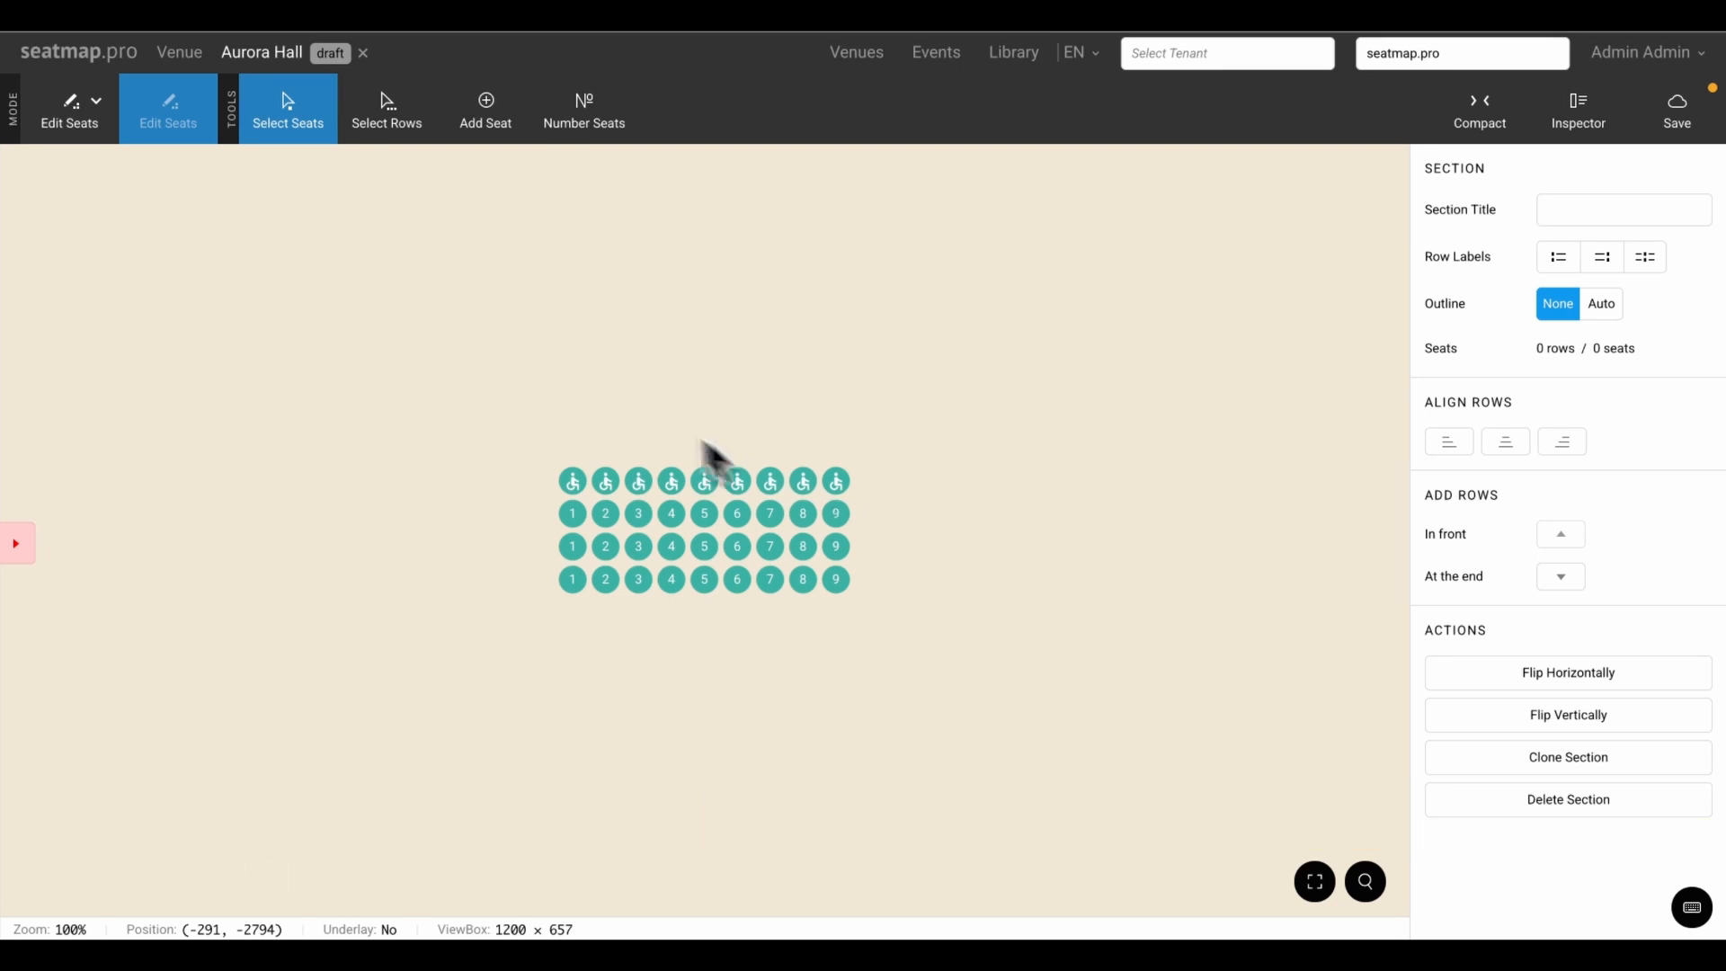
pyautogui.click(3, 126)
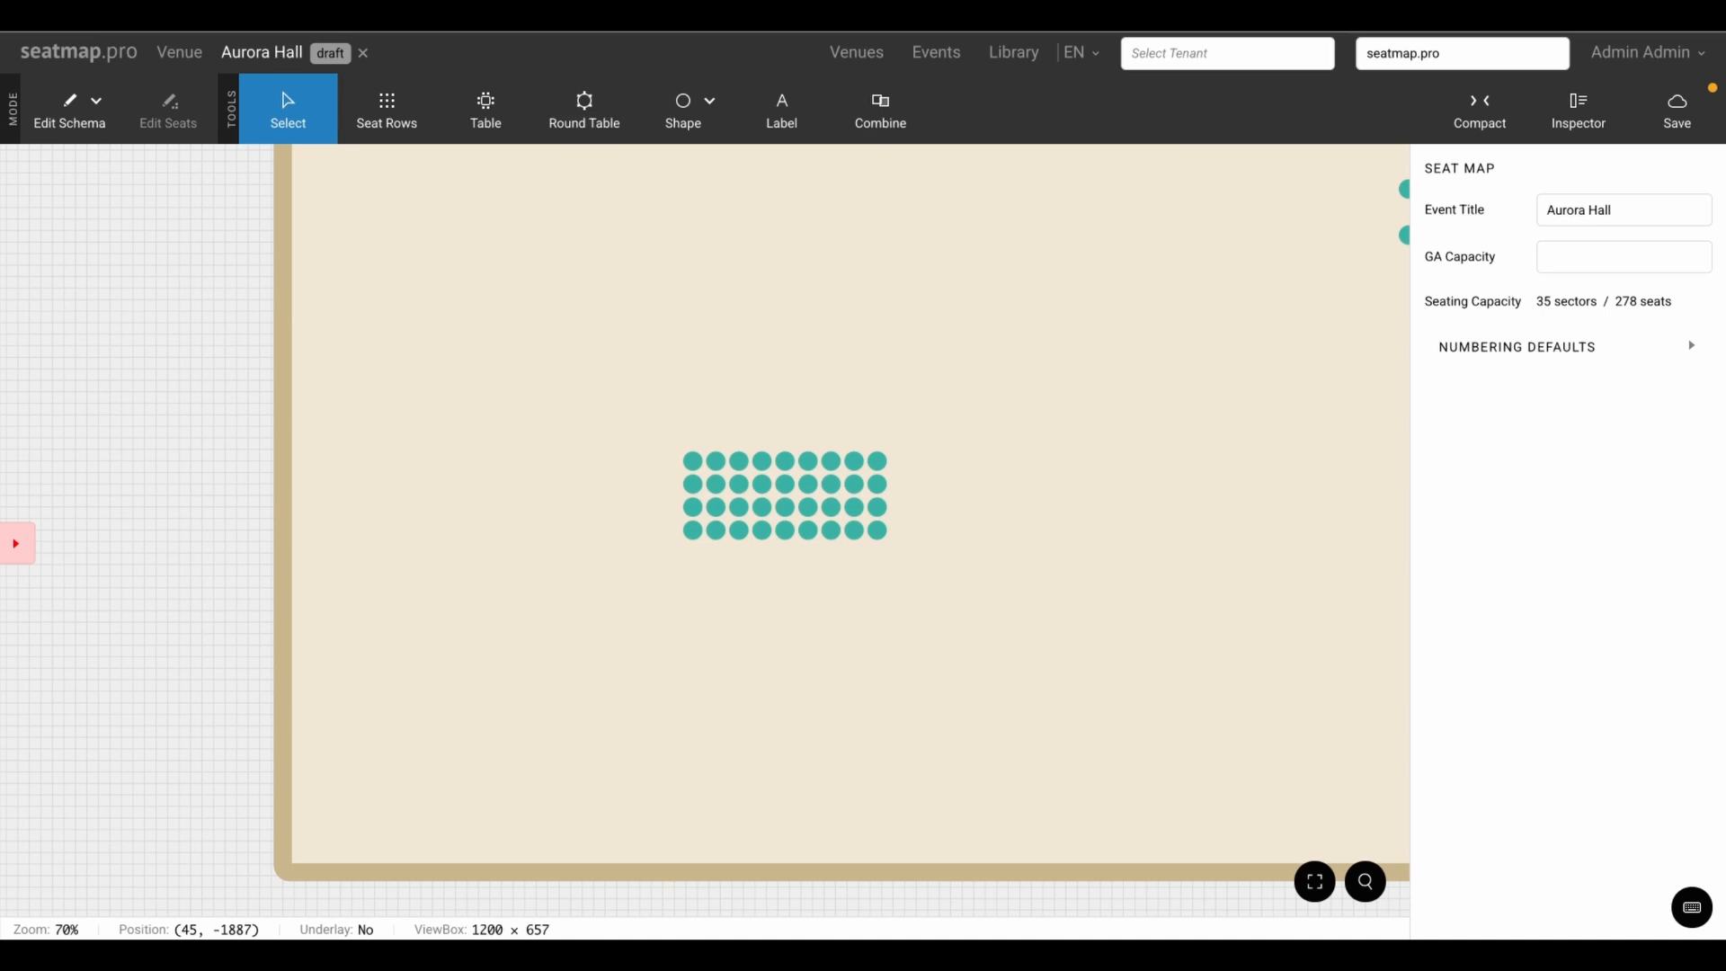
# Extract seats 1 and 2 of the last row in the lower-left seat section to a new section and return to schema editing
pyautogui.doubleClick(789, 500)
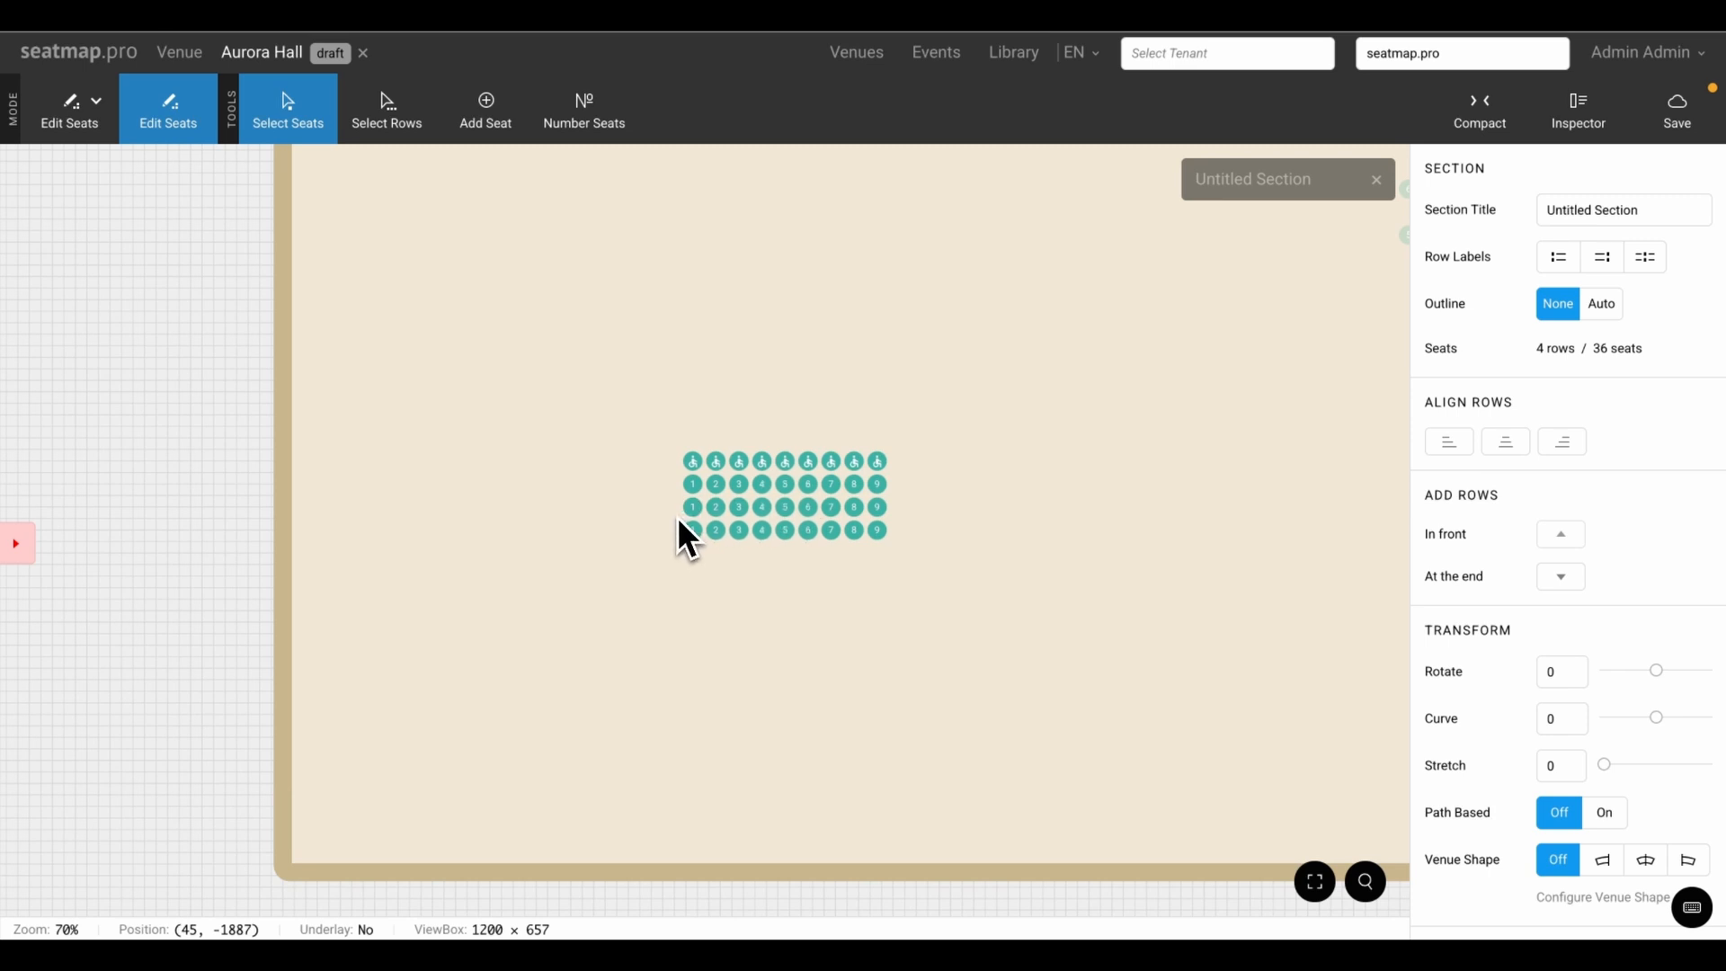
pyautogui.moveTo(732, 550); pyautogui.dragTo(733, 551)
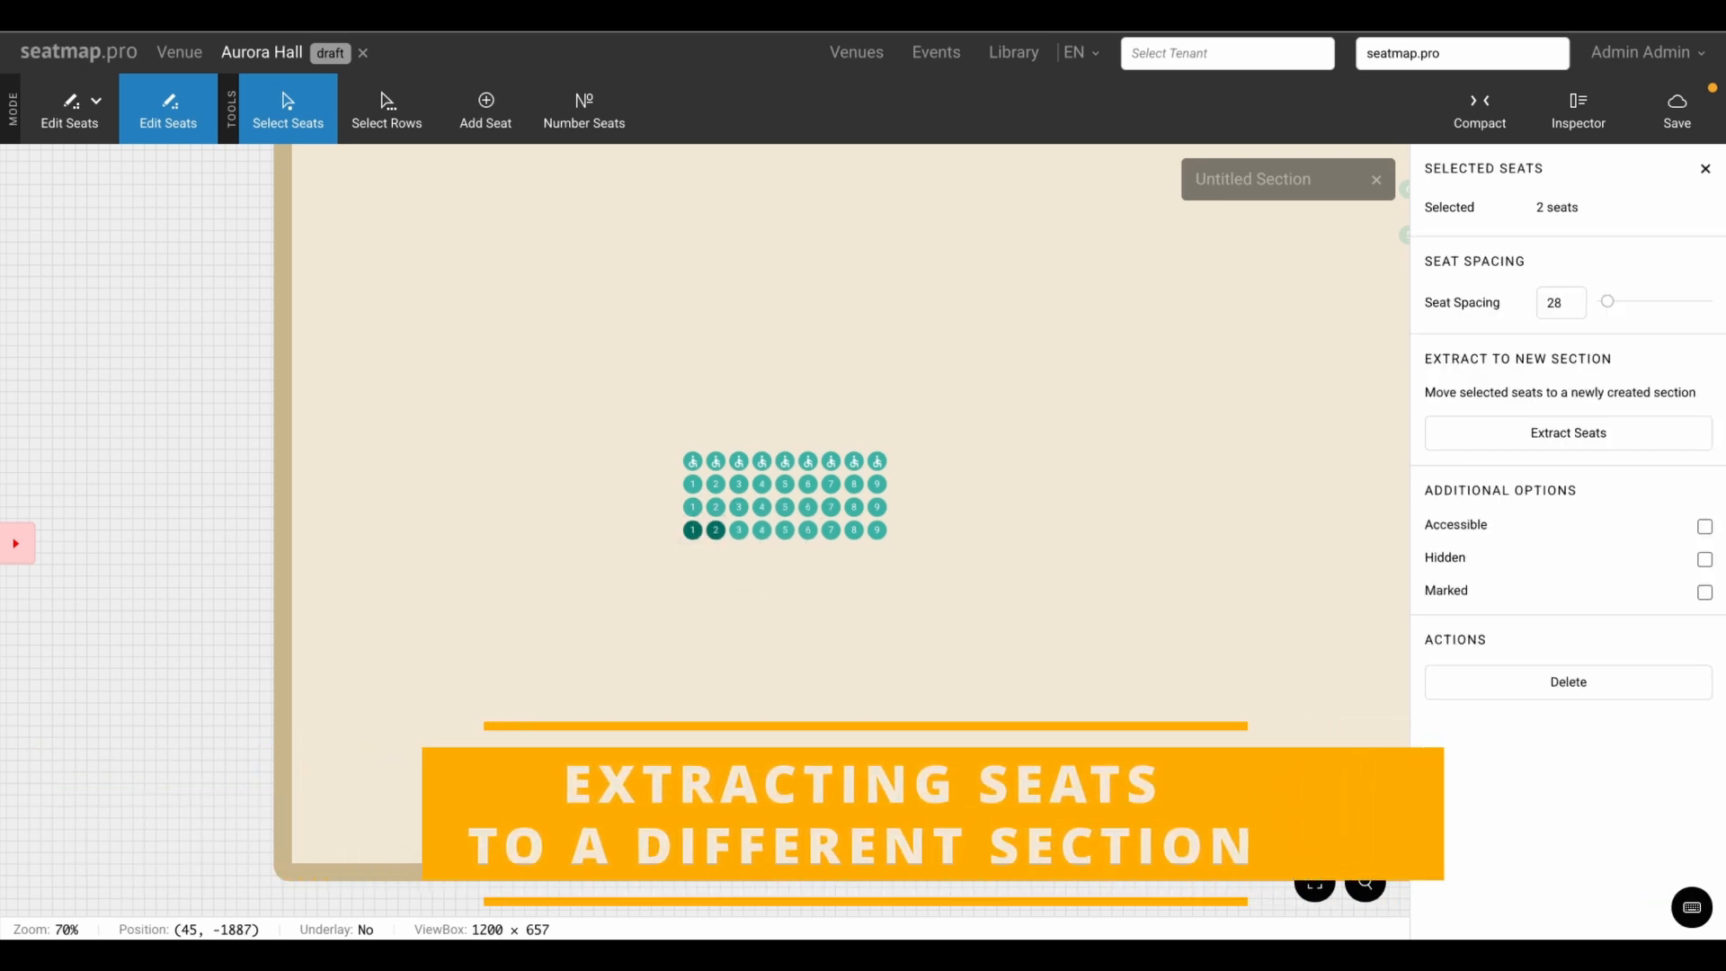
pyautogui.click(1570, 436)
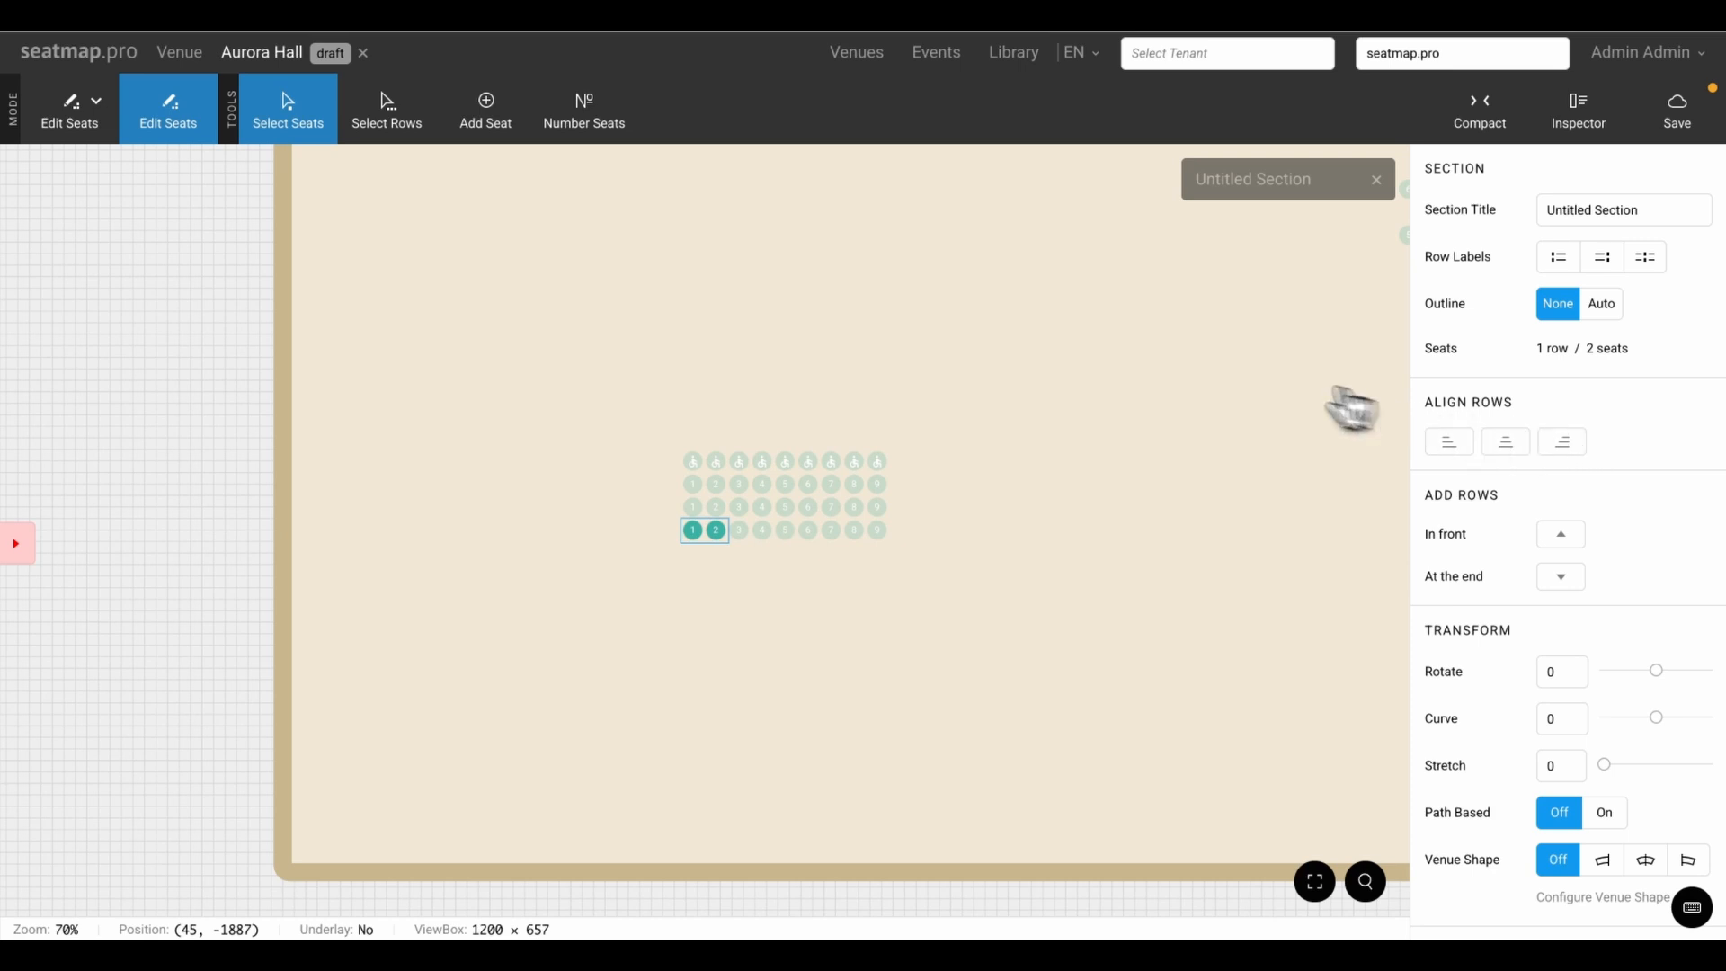
pyautogui.click(7, 135)
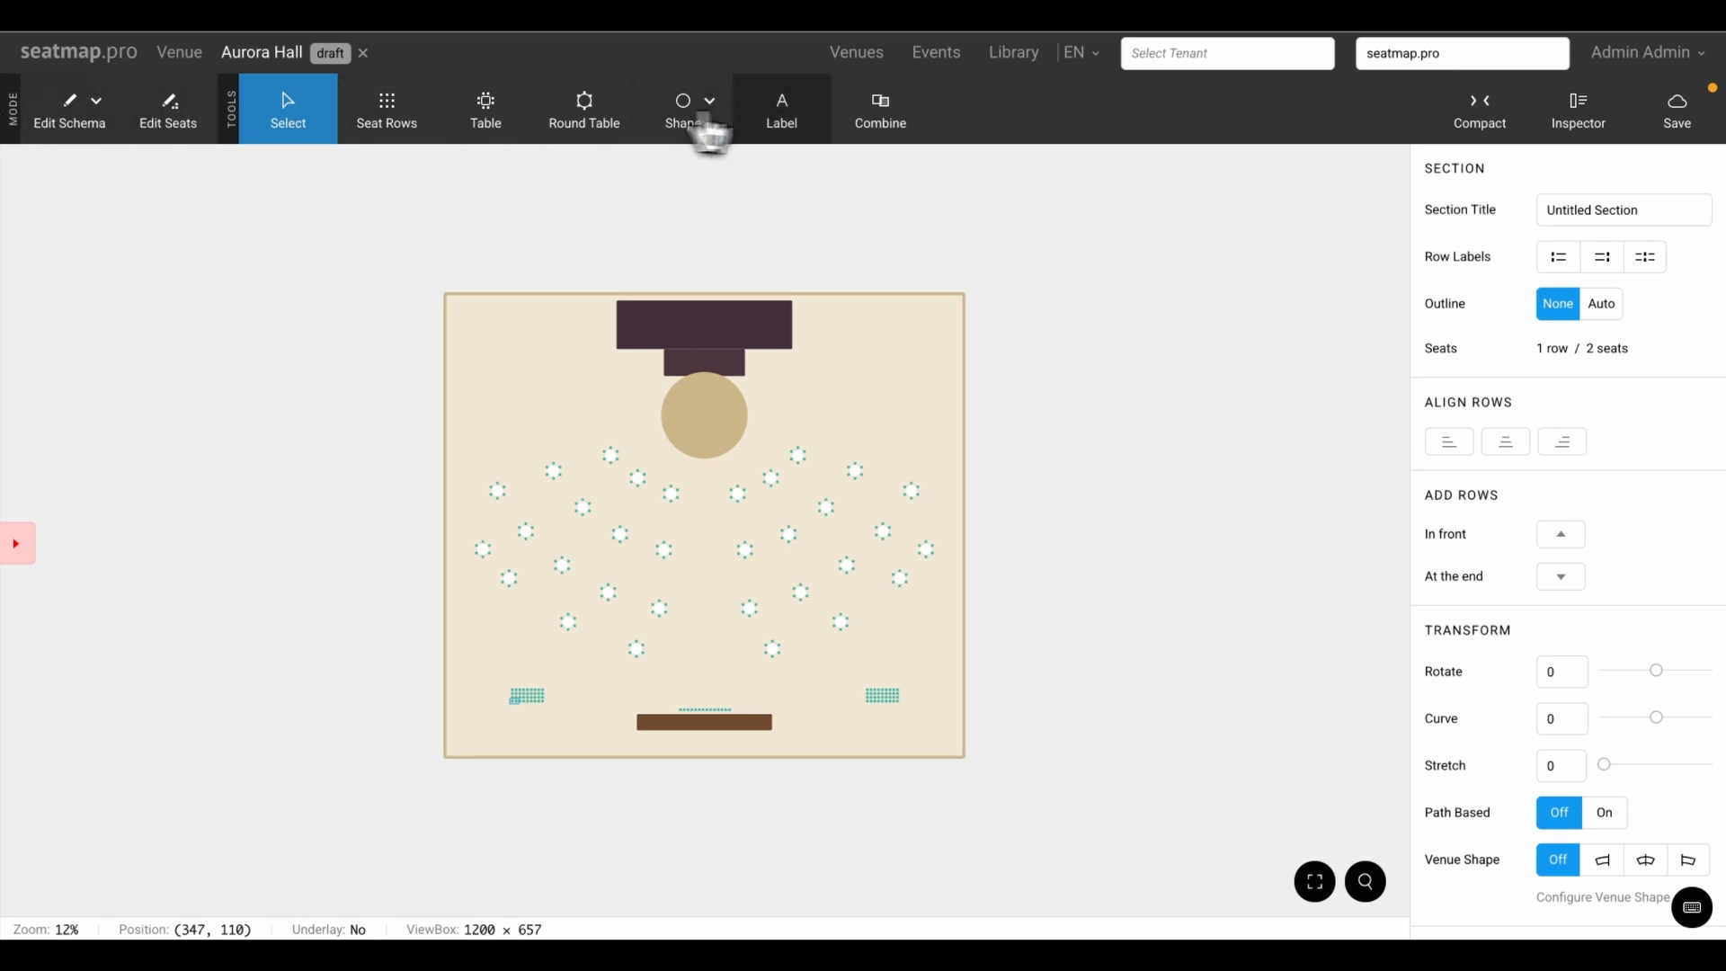
# Add a STAGE label with font size 6 on the stage rectangle and an AURORA FLOOR label with font size 5 on the tan circle
pyautogui.click(784, 122)
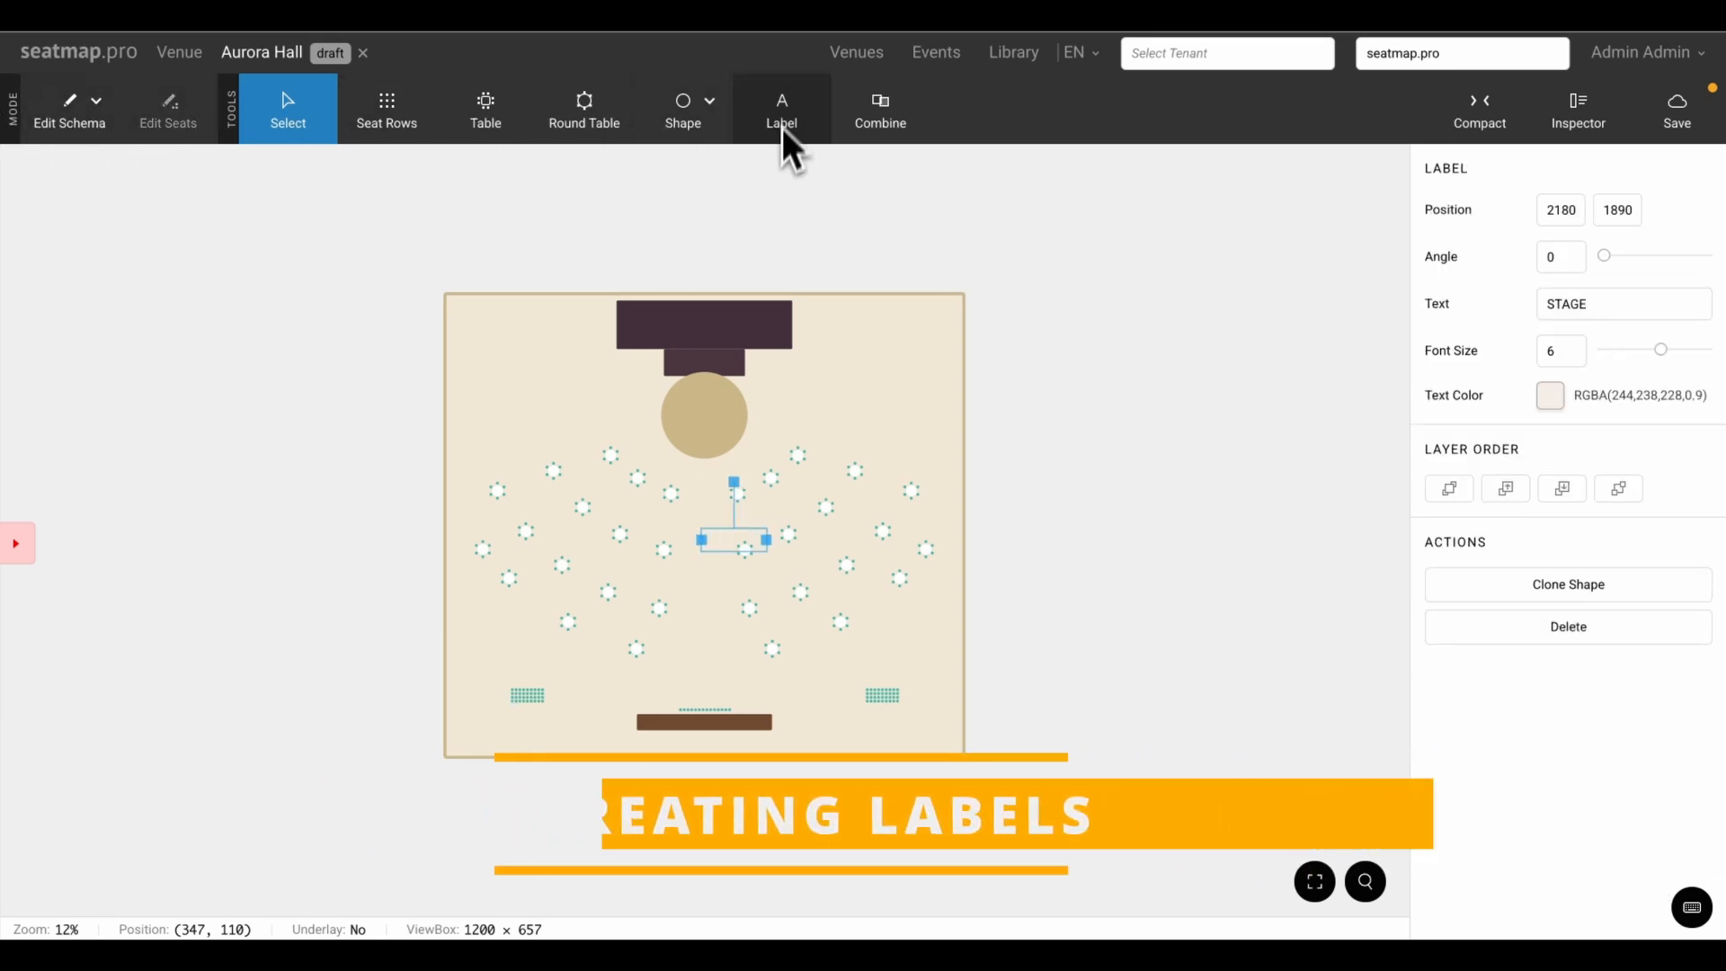
pyautogui.moveTo(735, 539); pyautogui.dragTo(708, 333)
pyautogui.click(782, 117)
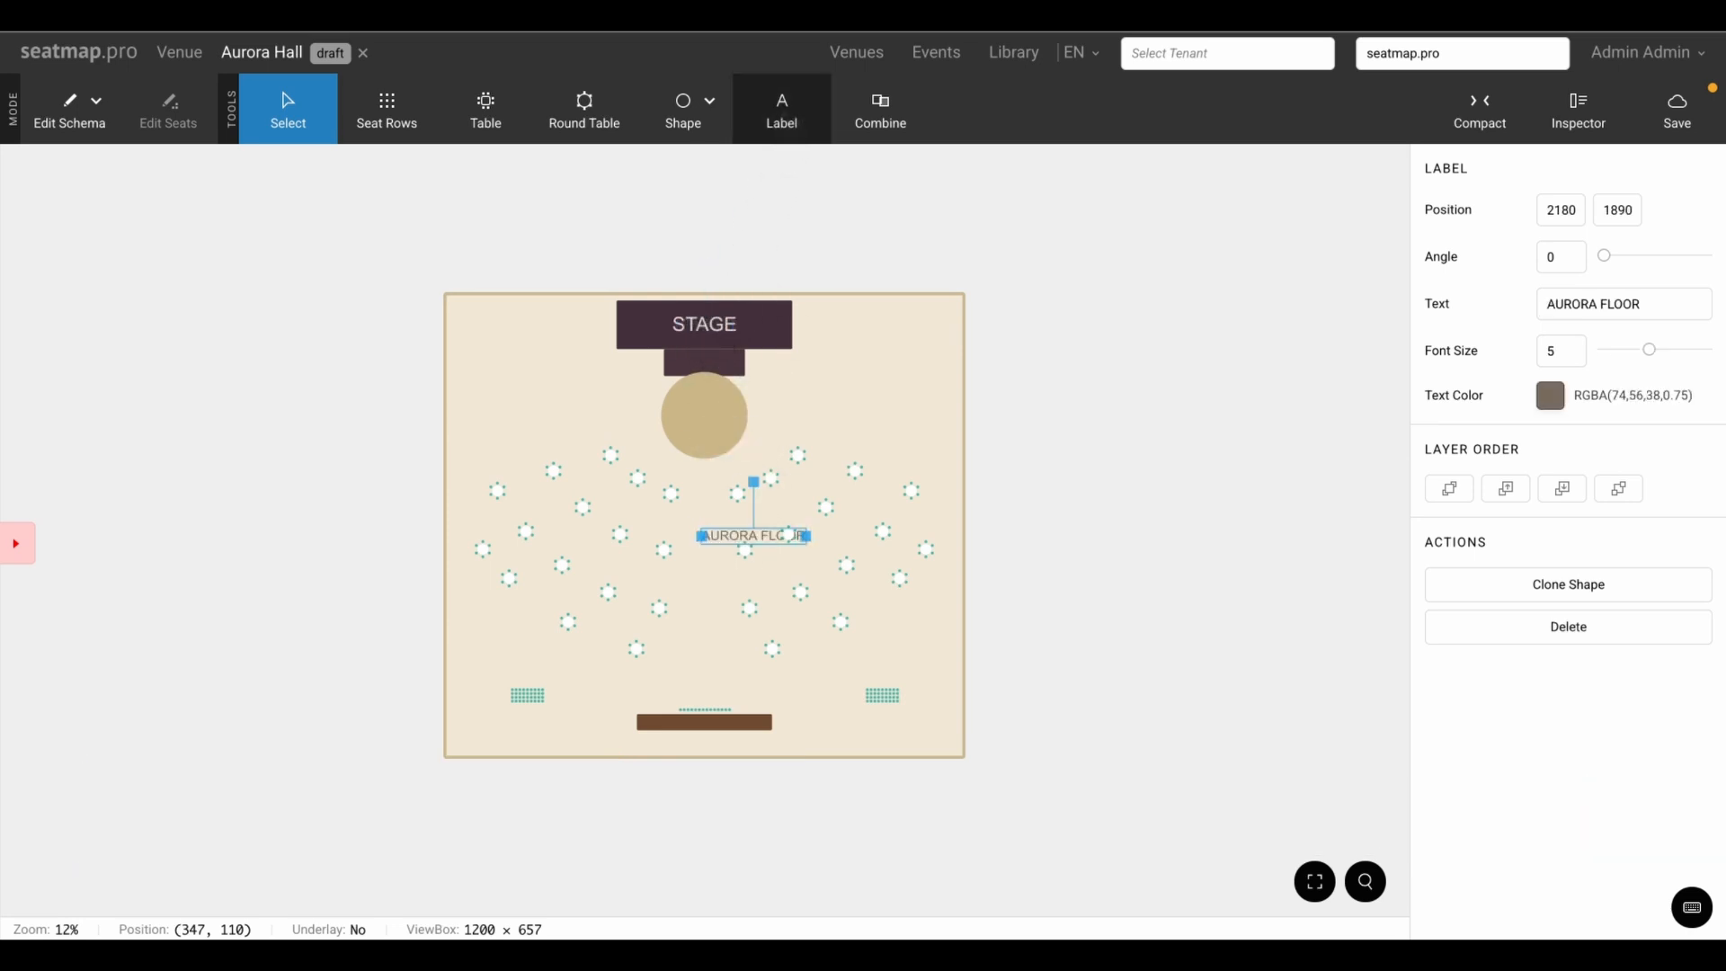
pyautogui.moveTo(752, 533); pyautogui.dragTo(710, 427)
# Add a PREMIUM label with font size 4 below the circle and a BALCONY label with font size 5 above the bar
pyautogui.click(782, 116)
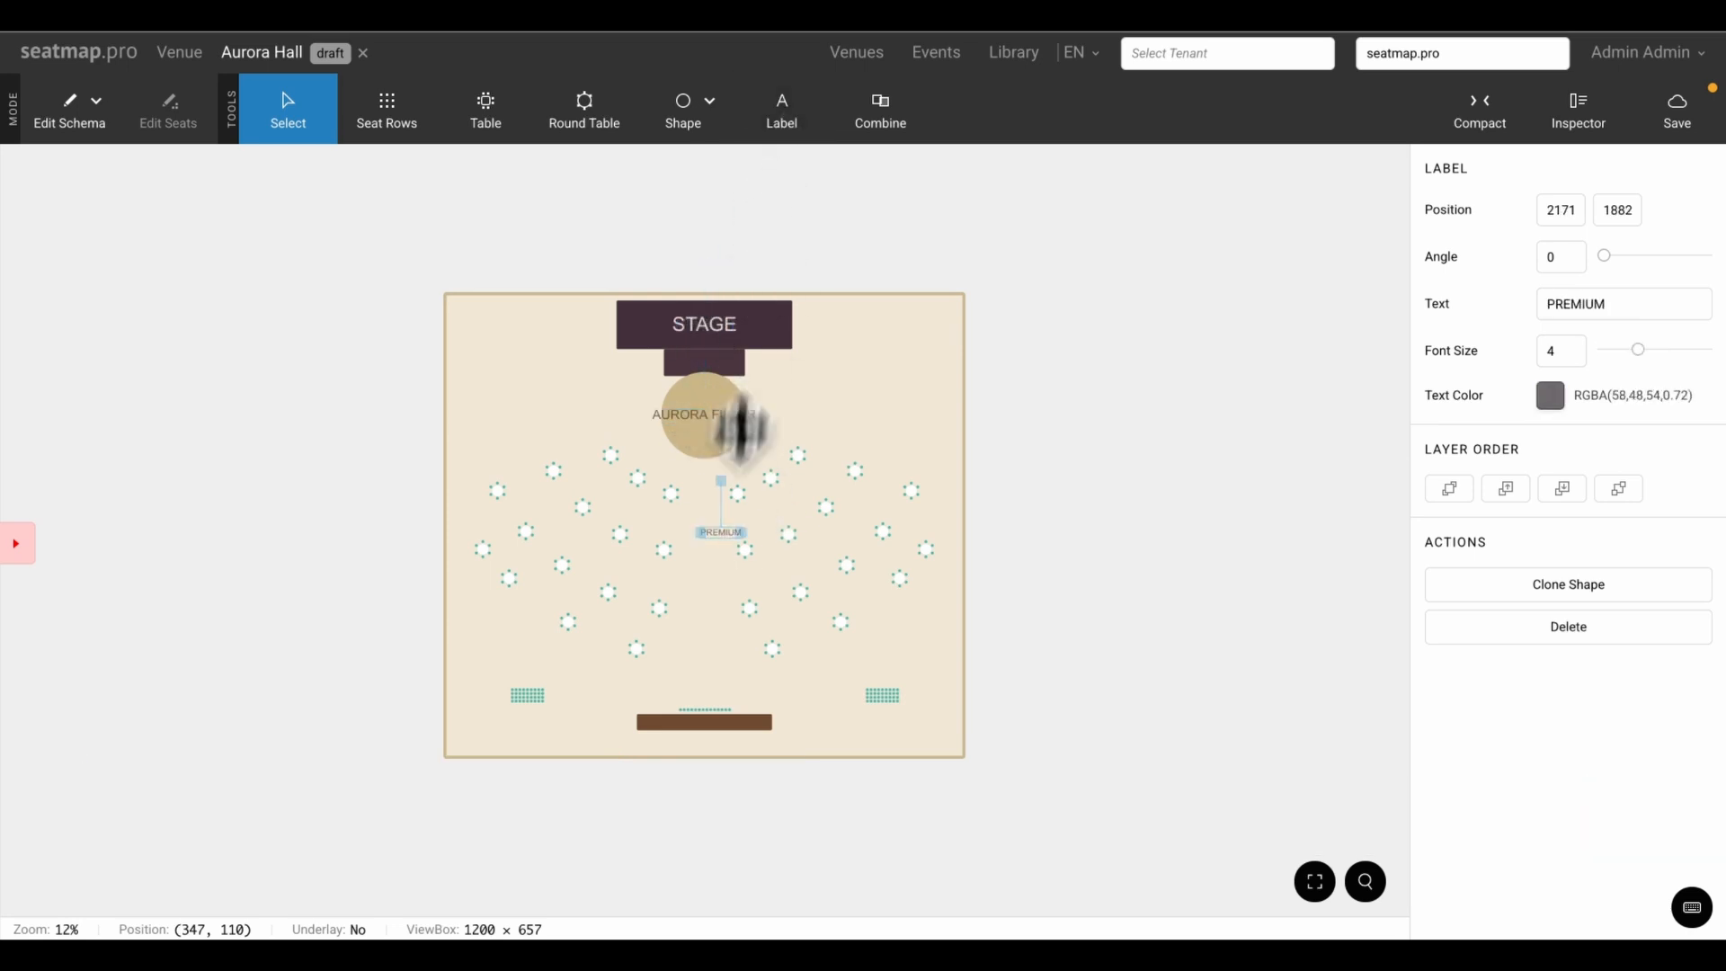
pyautogui.moveTo(721, 532); pyautogui.dragTo(705, 473)
pyautogui.click(782, 117)
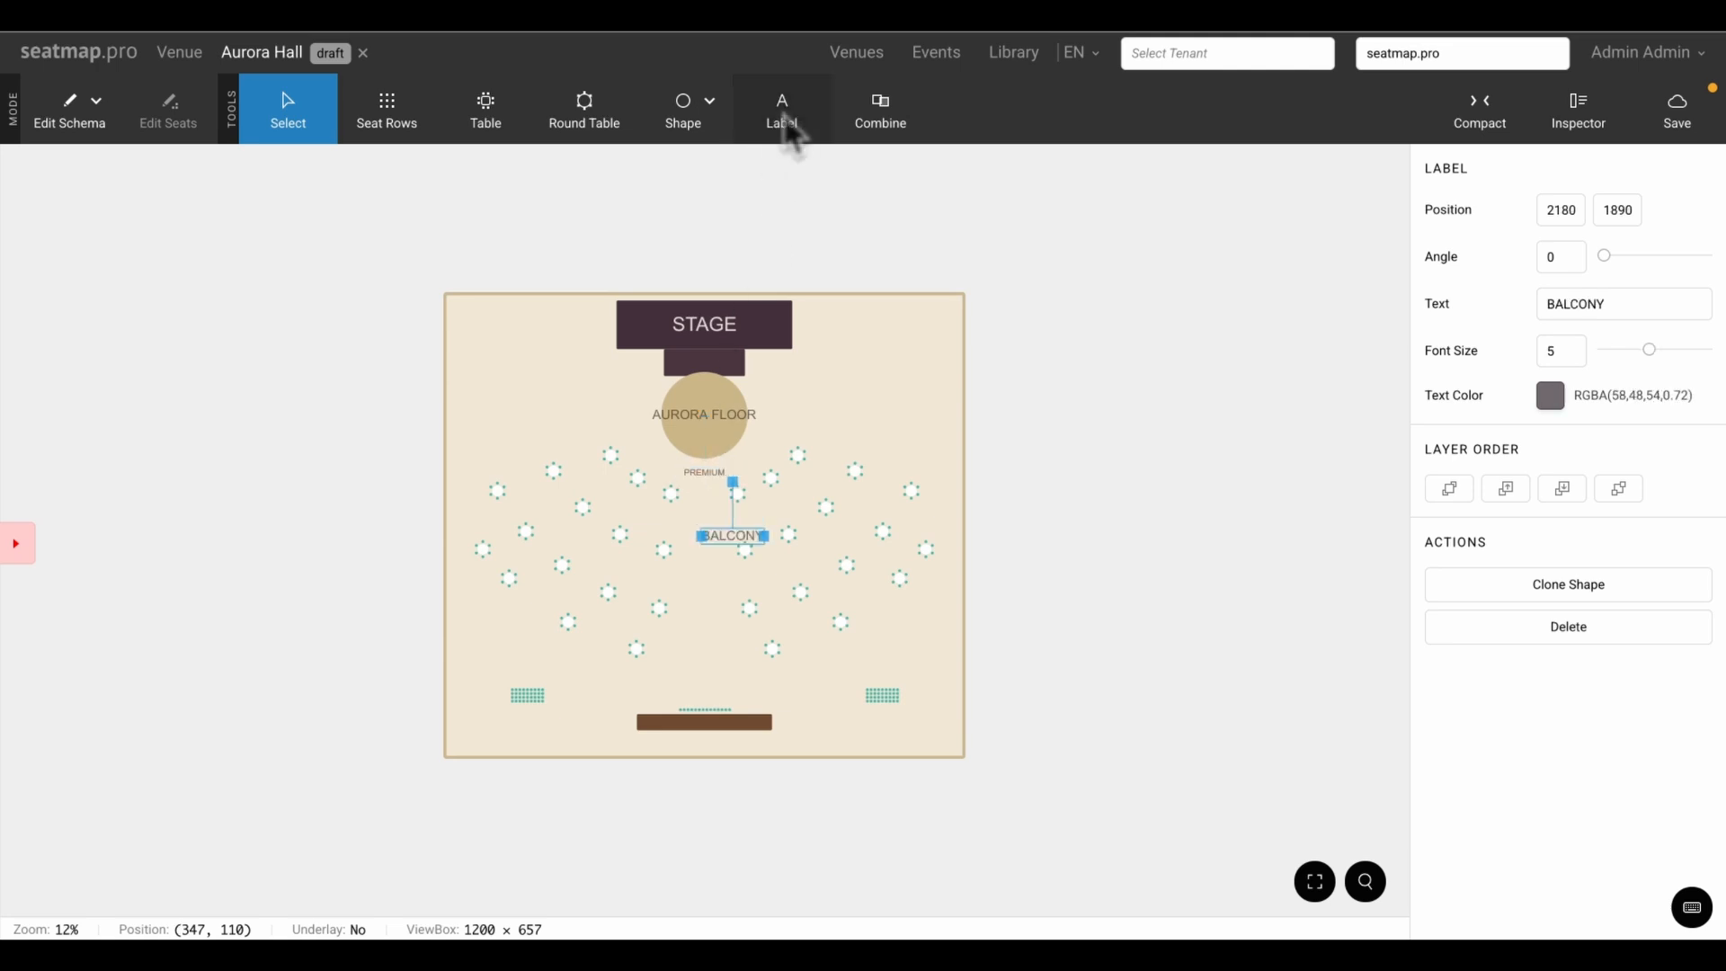
pyautogui.moveTo(732, 535); pyautogui.dragTo(705, 681)
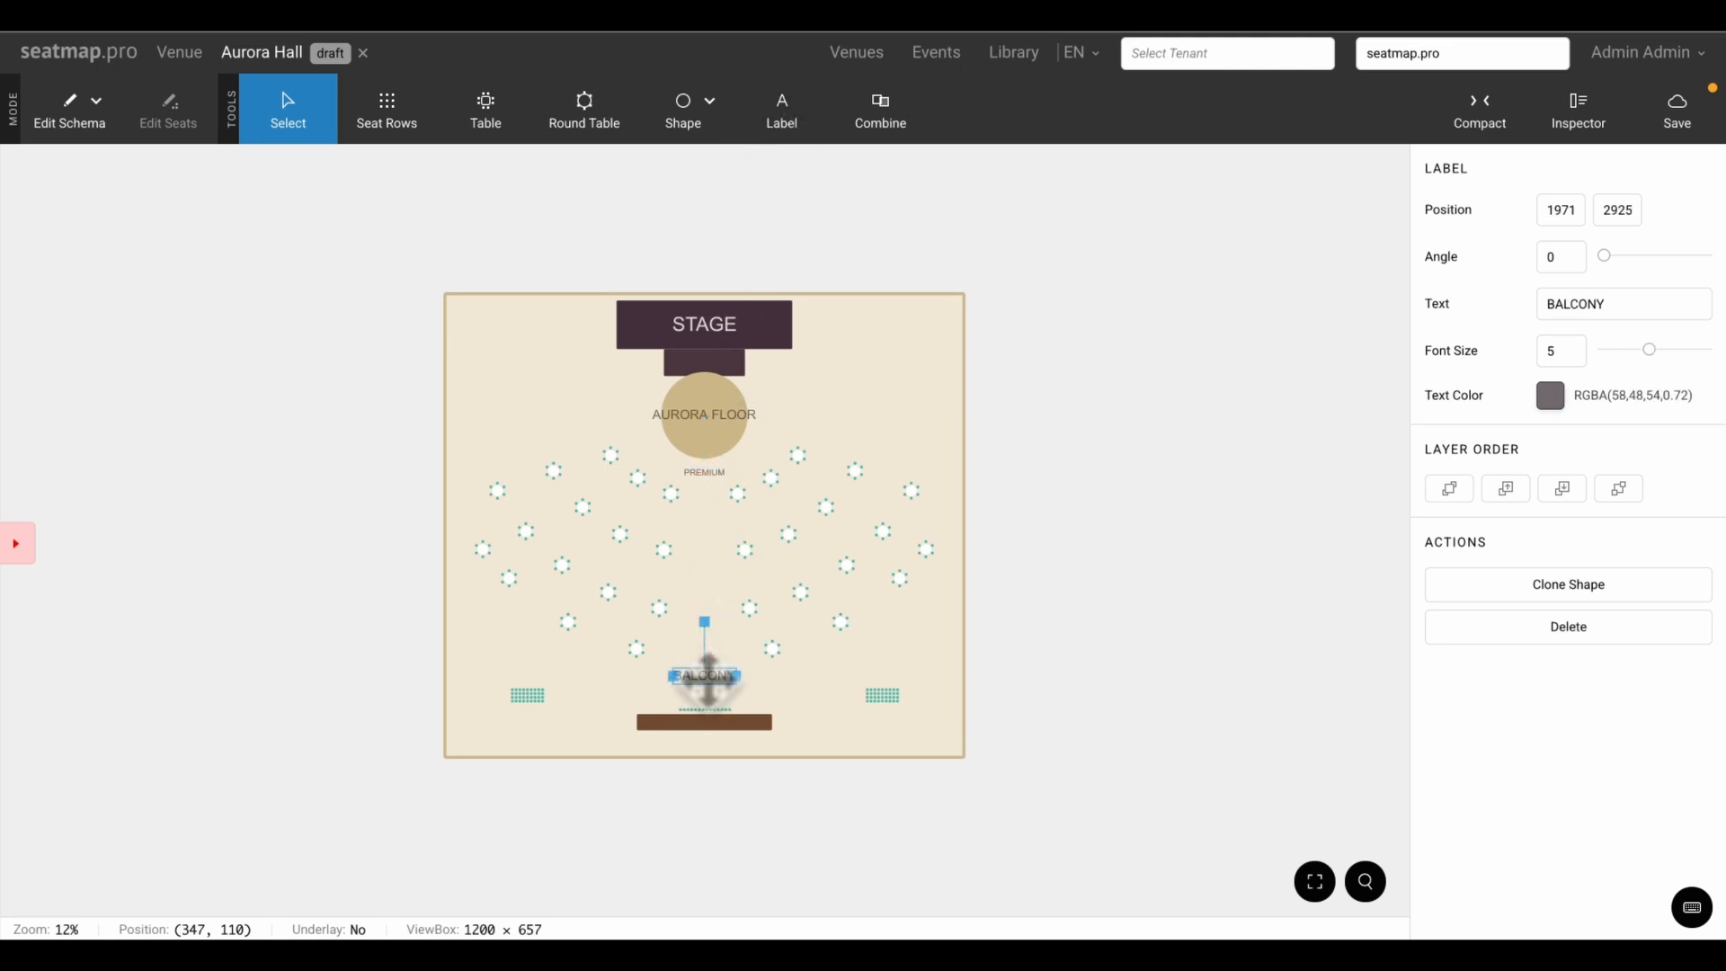
# Add THE NORTHERN BAR label on the brown rectangle and a MAIN ENTRANCE label just below it, both with font size 4
pyautogui.click(782, 117)
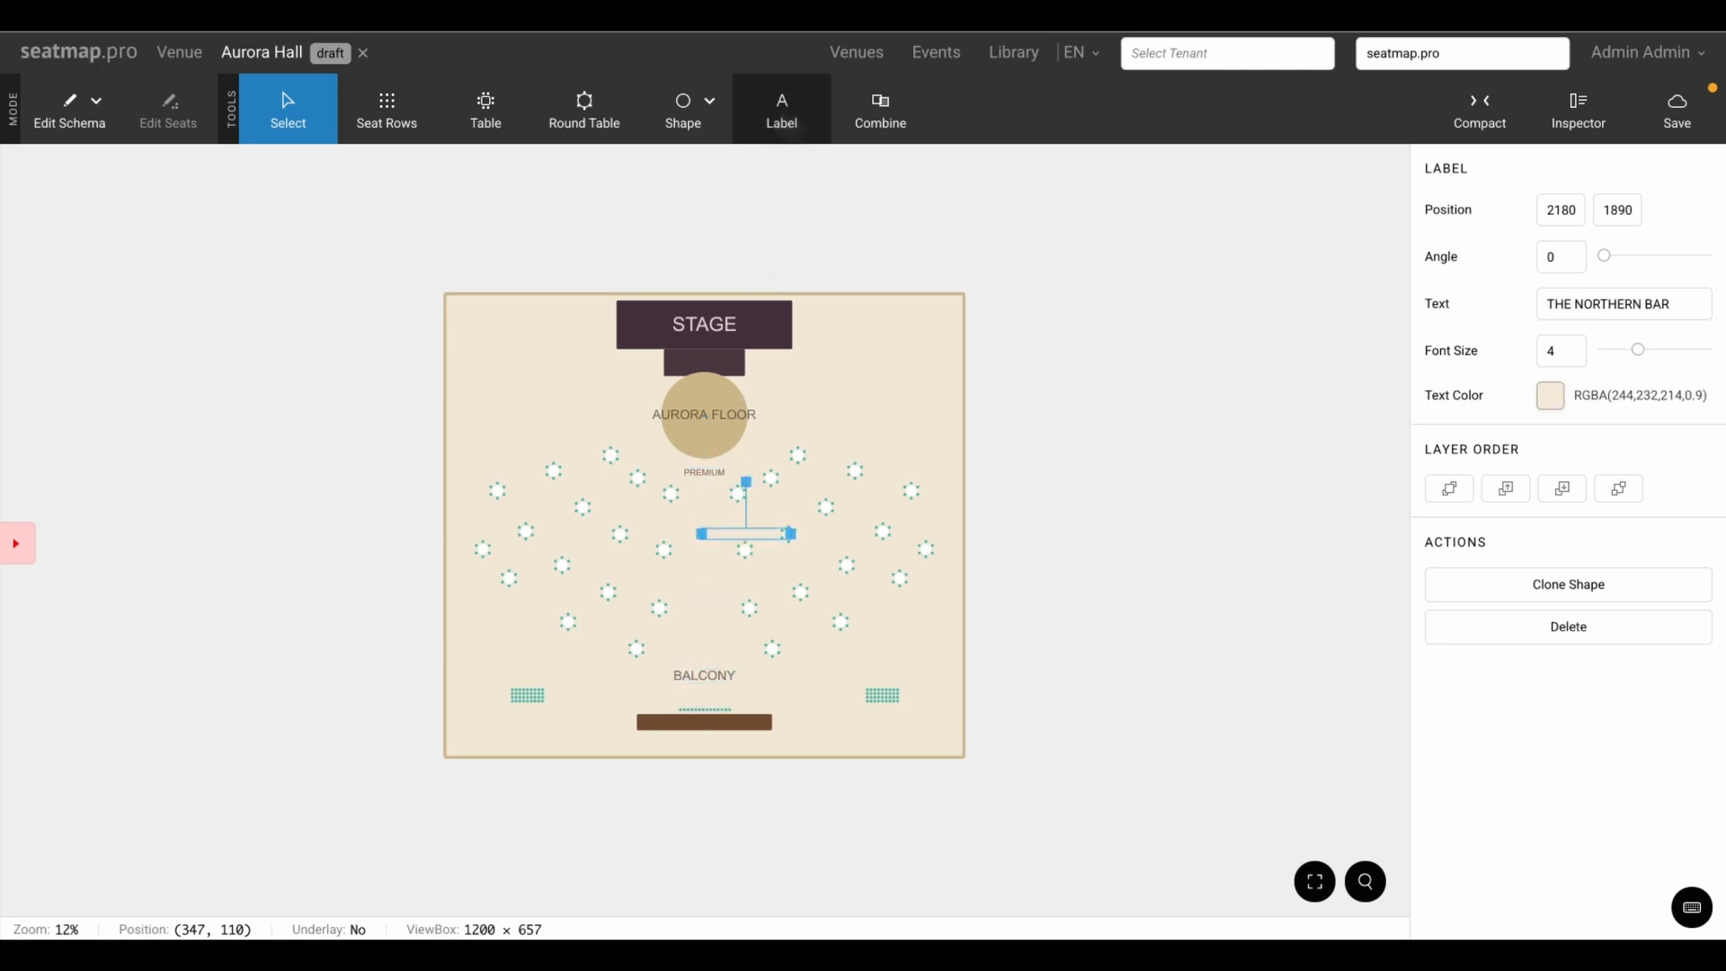
pyautogui.moveTo(746, 533); pyautogui.dragTo(705, 723)
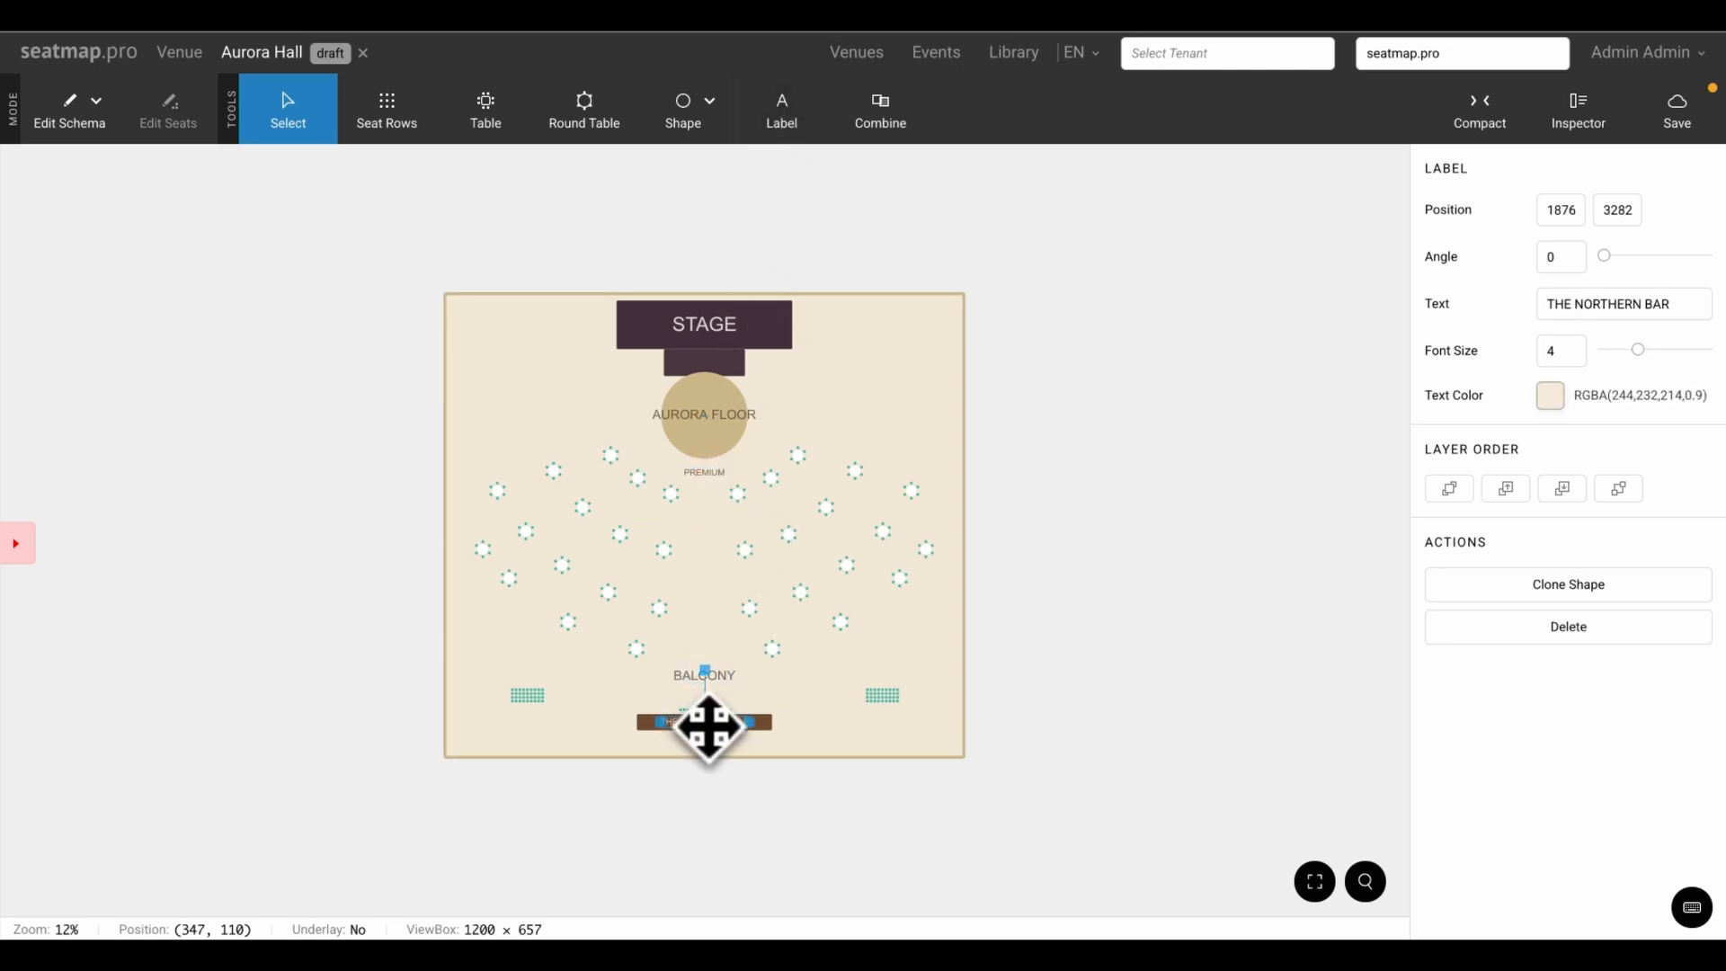
pyautogui.click(781, 117)
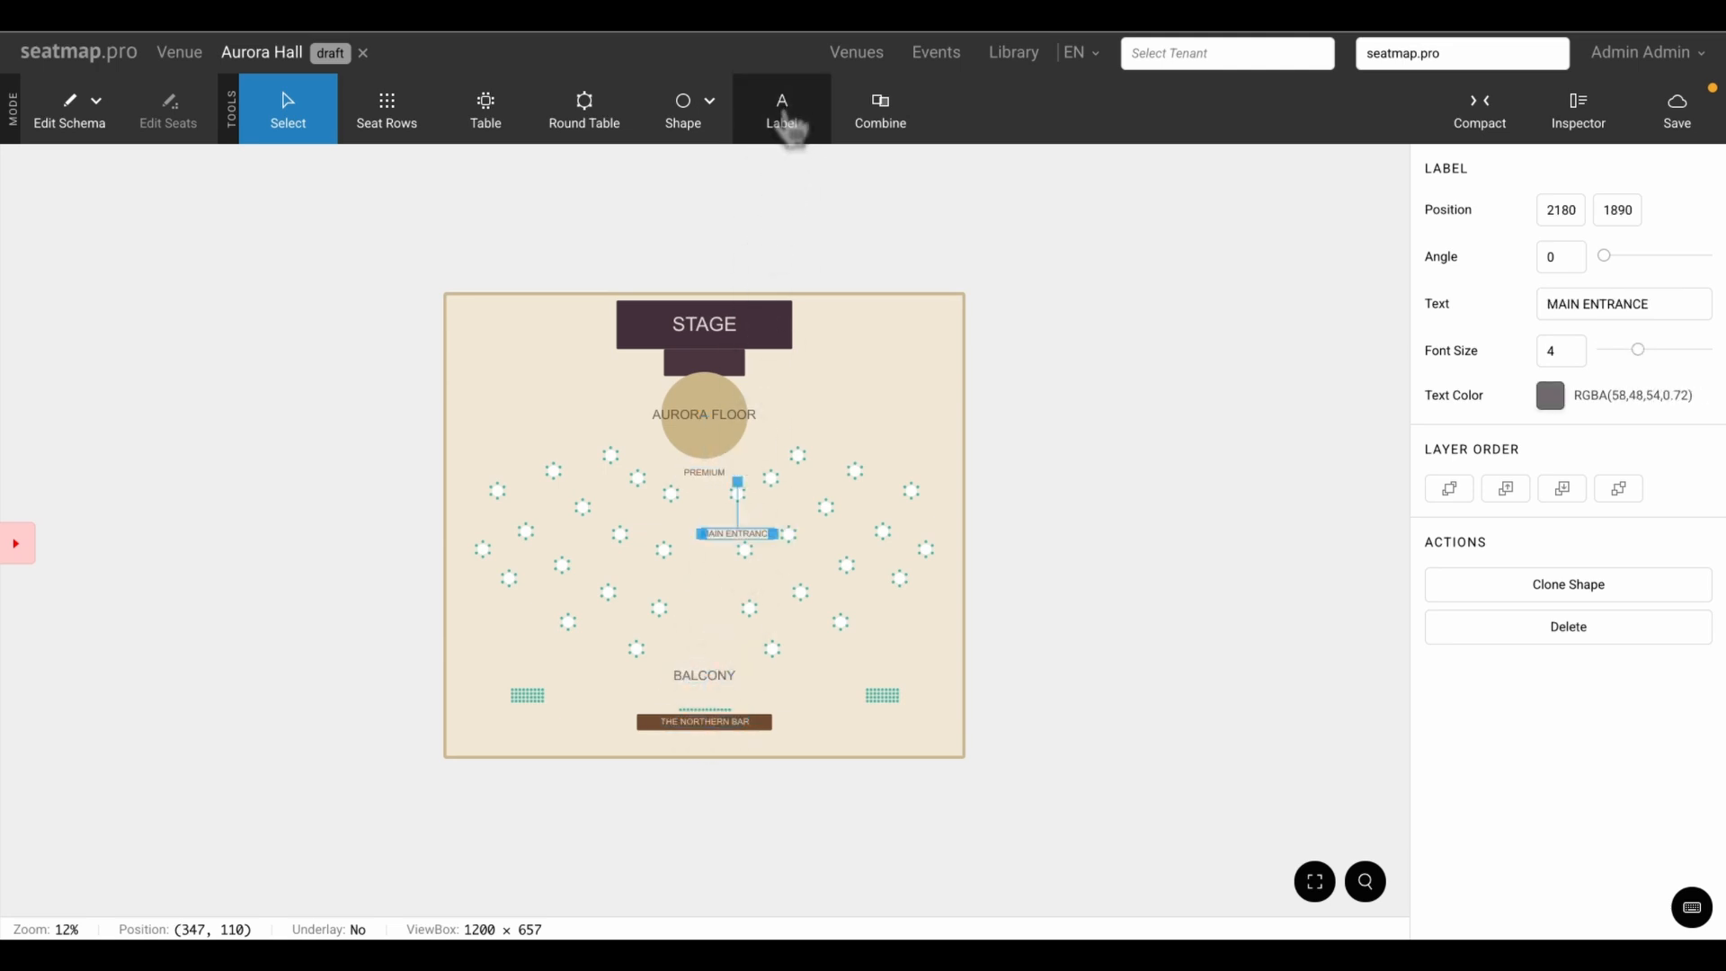
pyautogui.moveTo(737, 533); pyautogui.dragTo(705, 744)
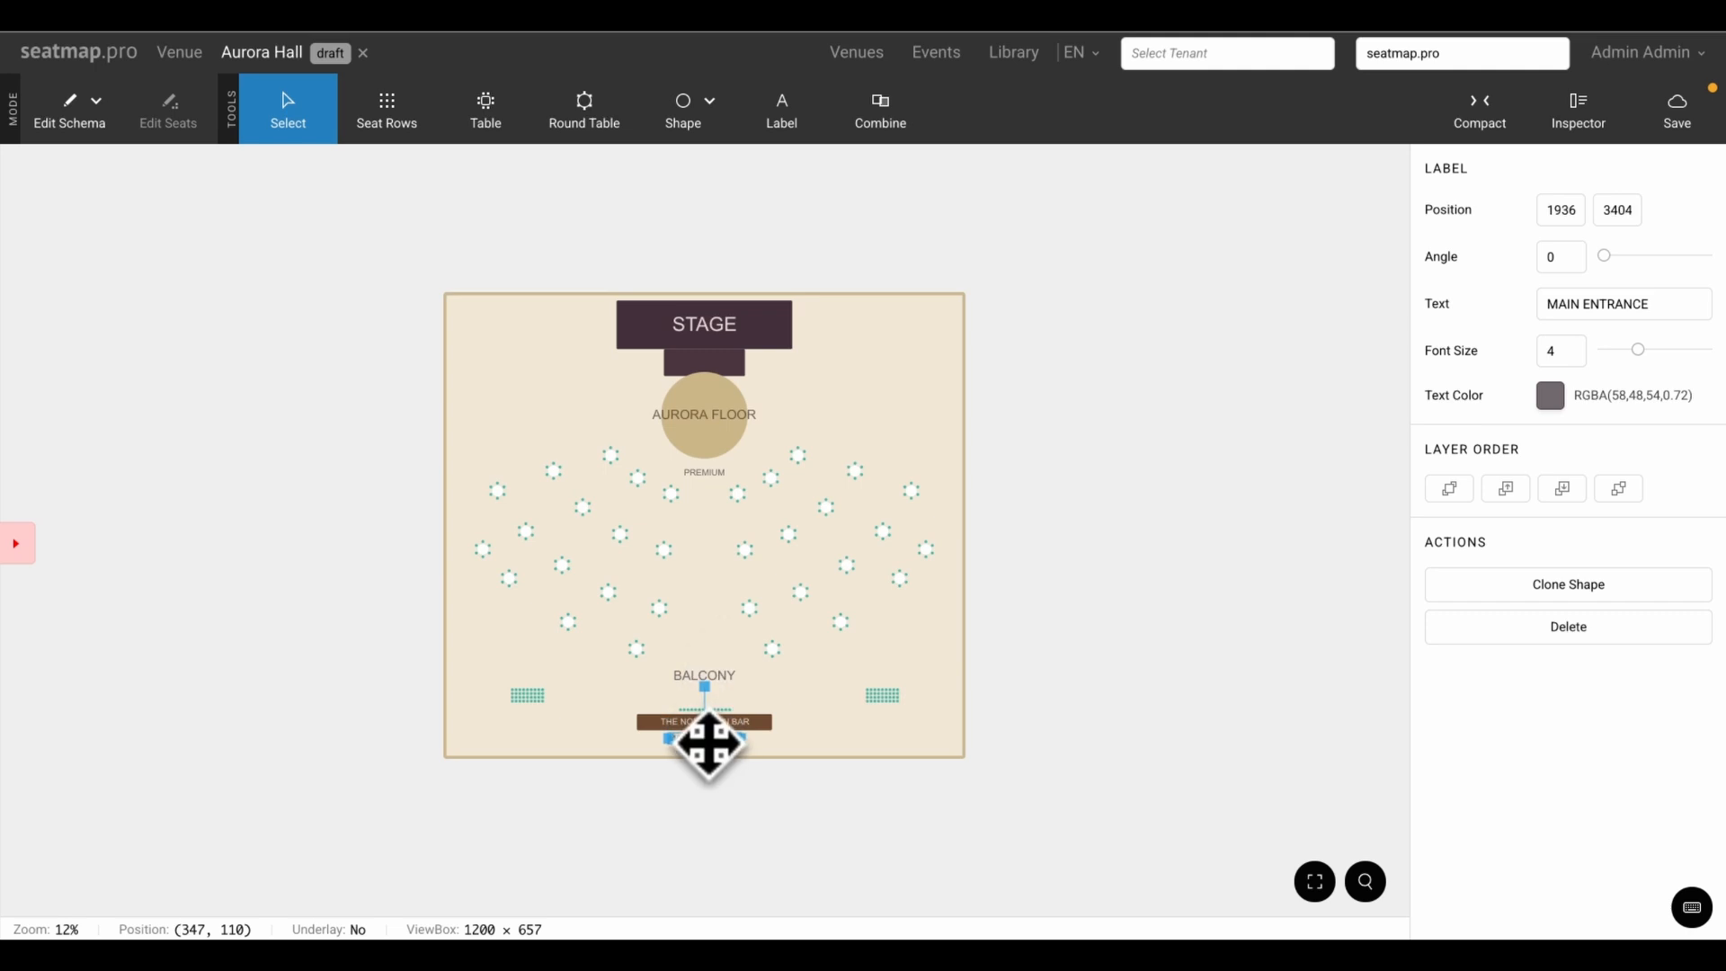
# Add EXIT labels with font size 4 in the lower-left and lower-right corners of the hall, and save the map
pyautogui.click(791, 121)
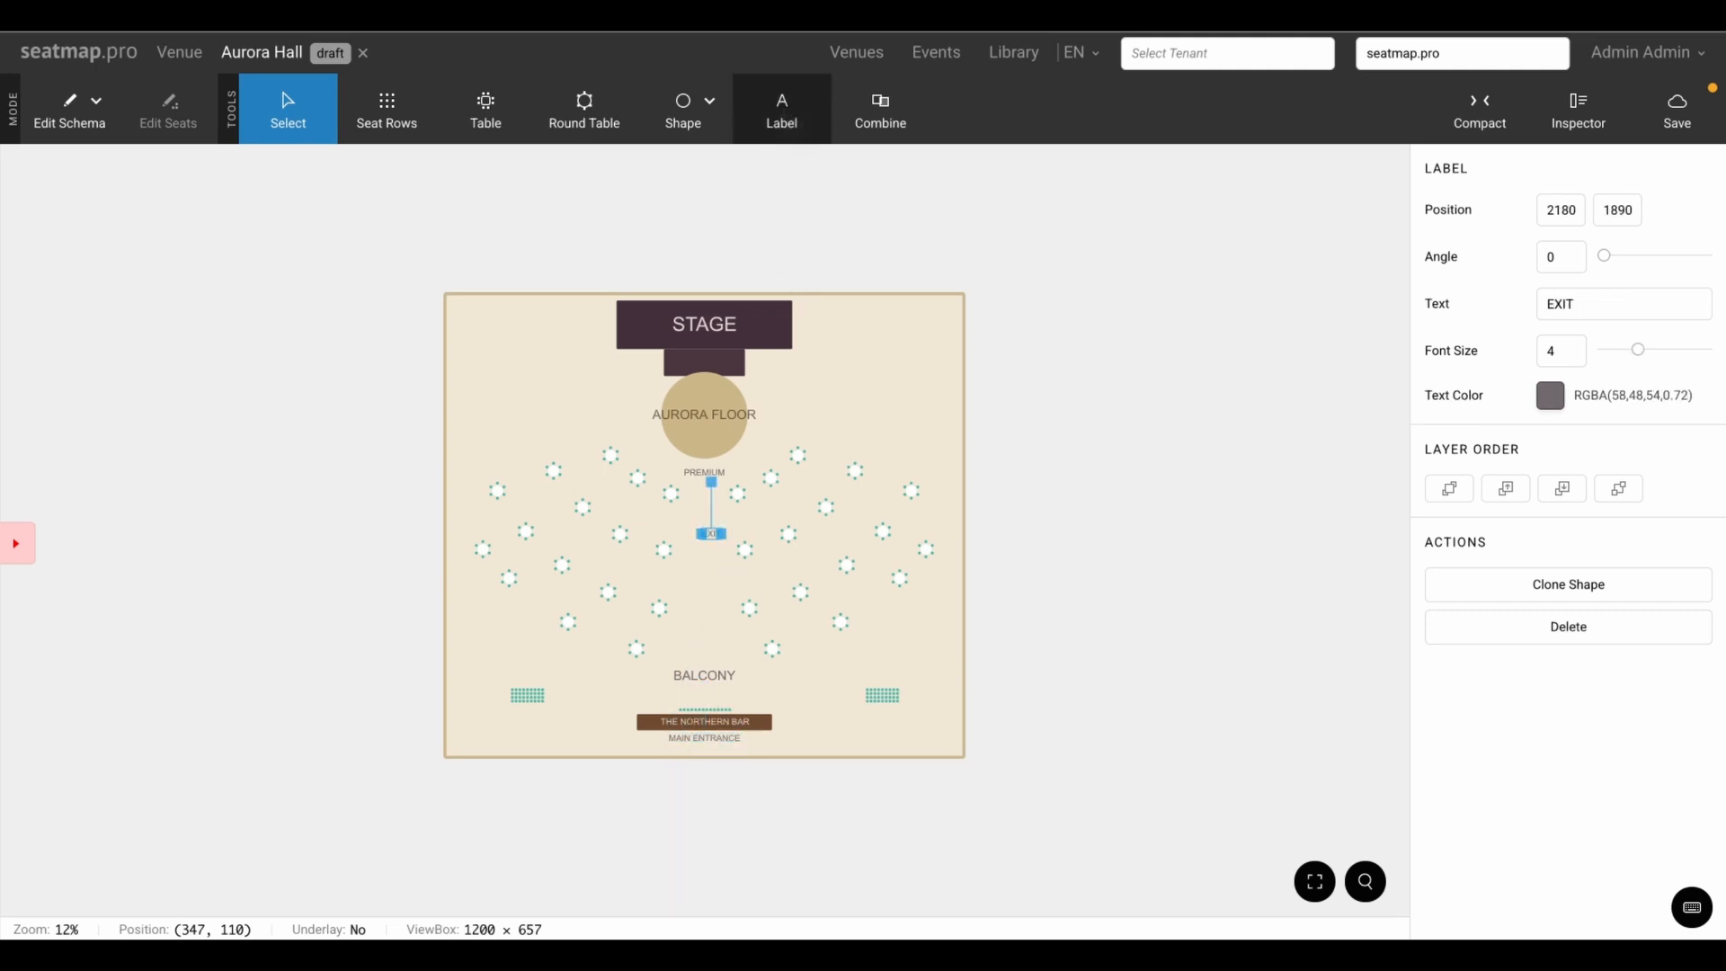
pyautogui.moveTo(705, 530); pyautogui.dragTo(466, 732)
pyautogui.click(782, 115)
pyautogui.moveTo(708, 531); pyautogui.dragTo(948, 737)
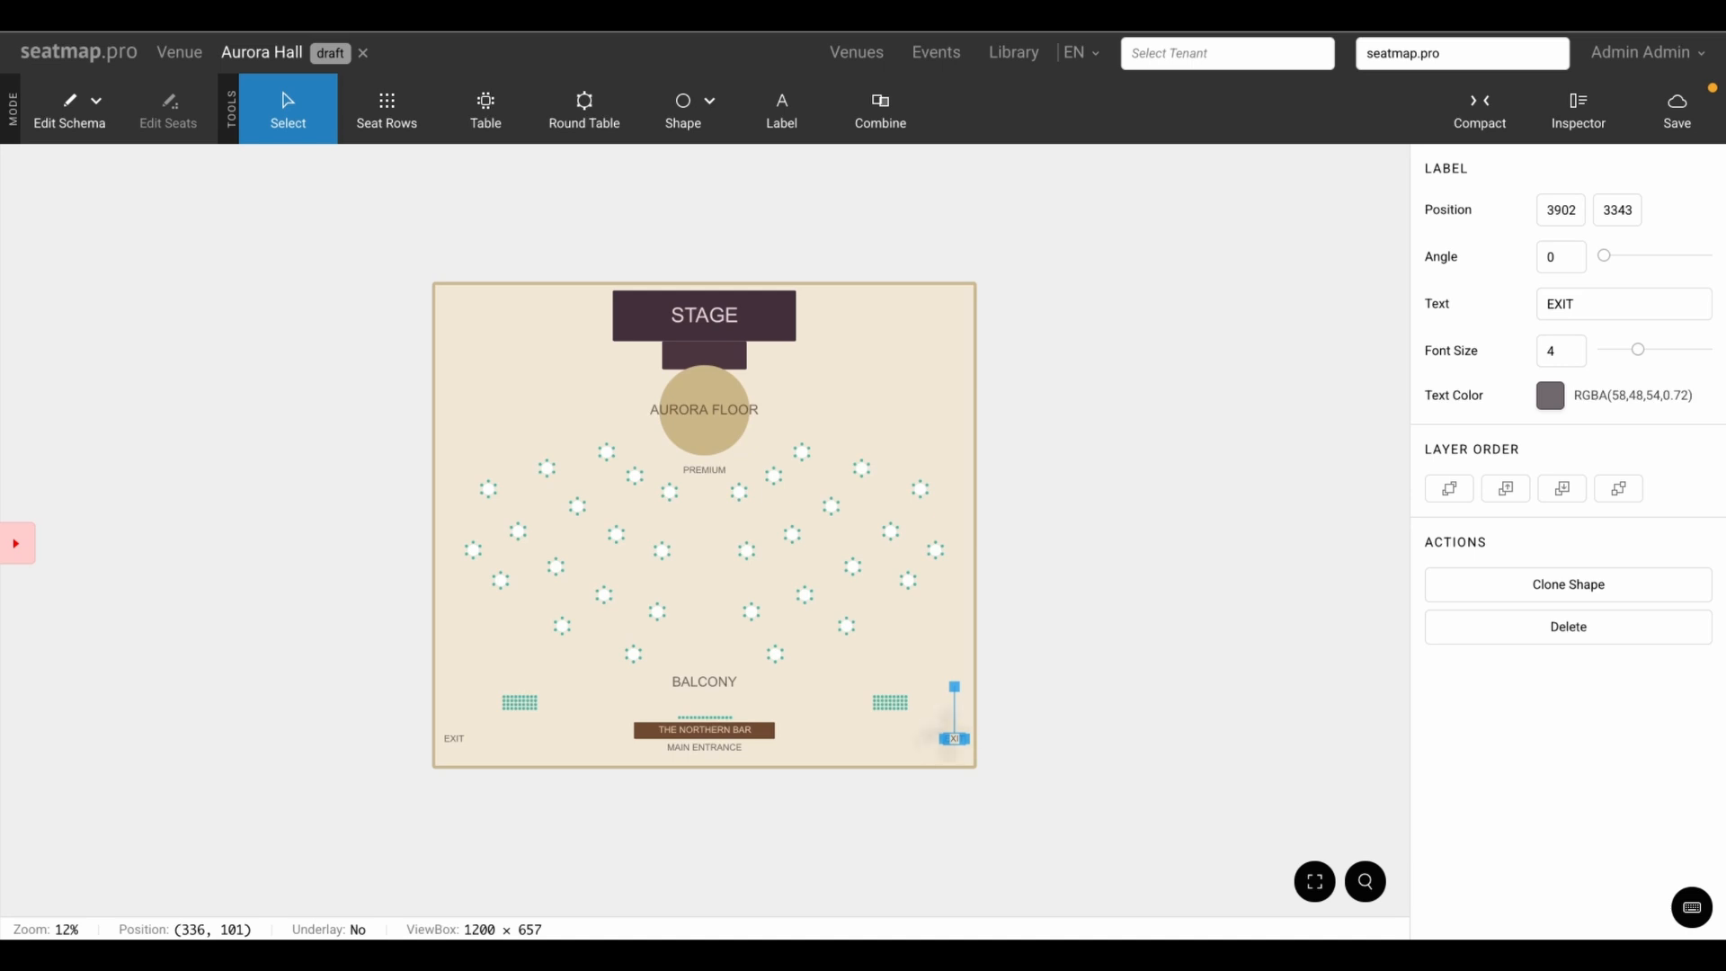
pyautogui.click(1678, 112)
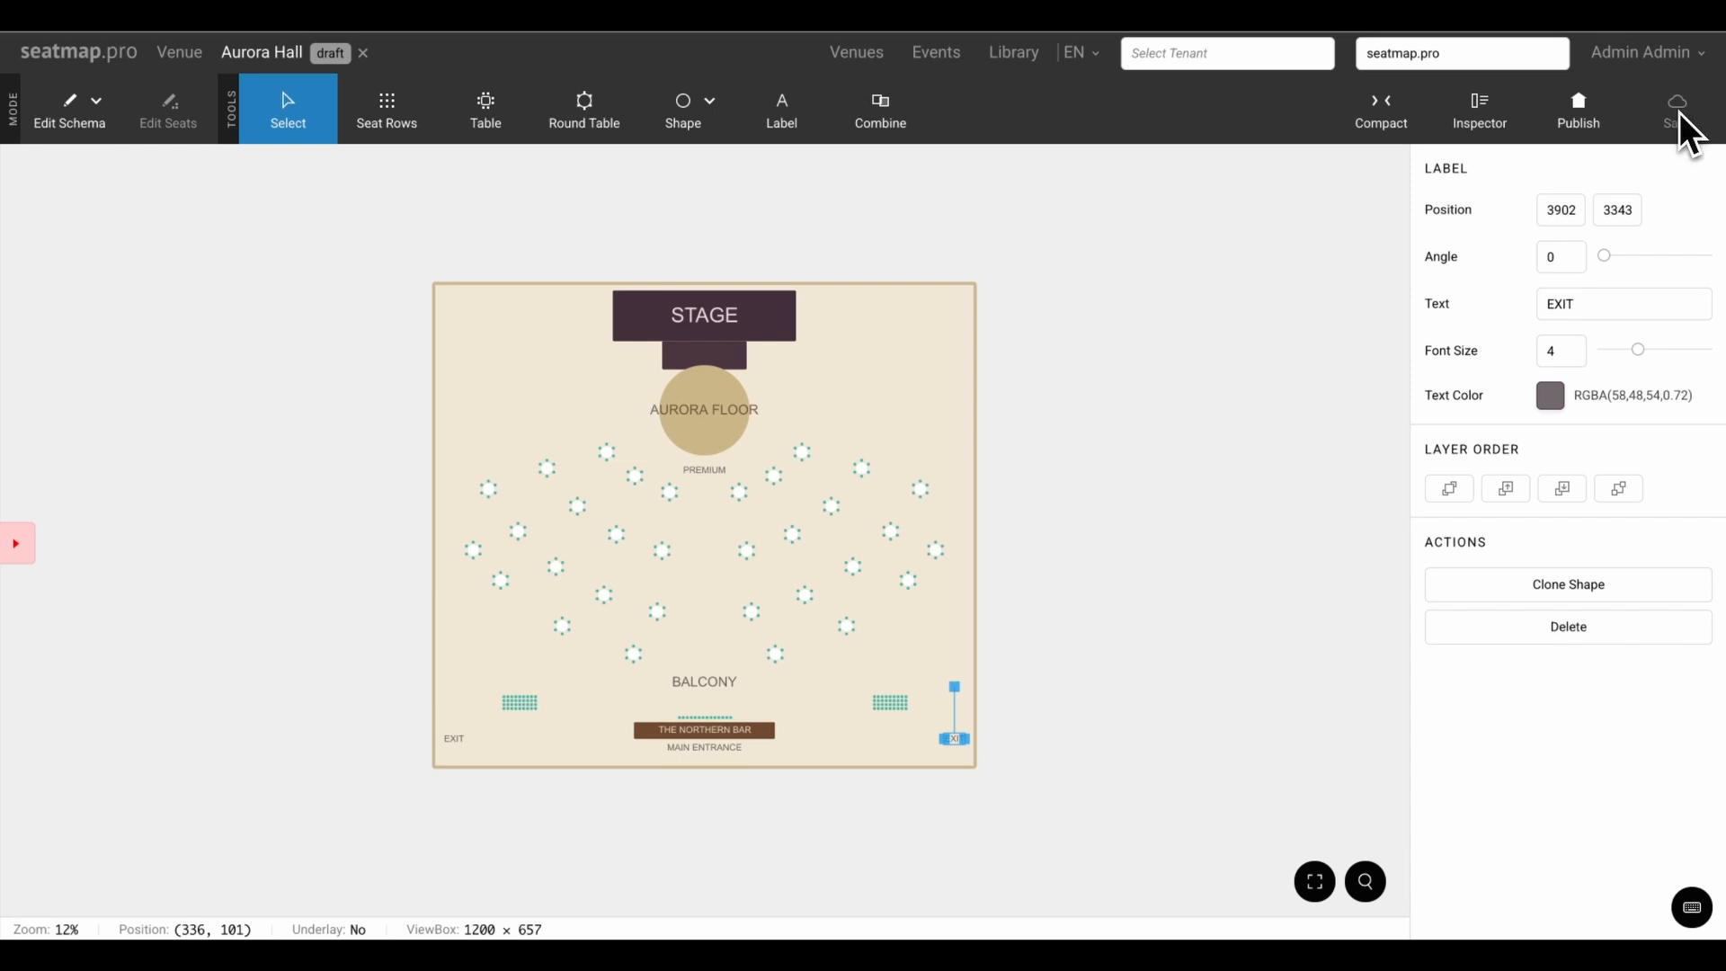
# Save the 40, 50, 80 and 120 seat prices in pricing mode, and publish the Aurora Hall seat map
pyautogui.click(89, 114)
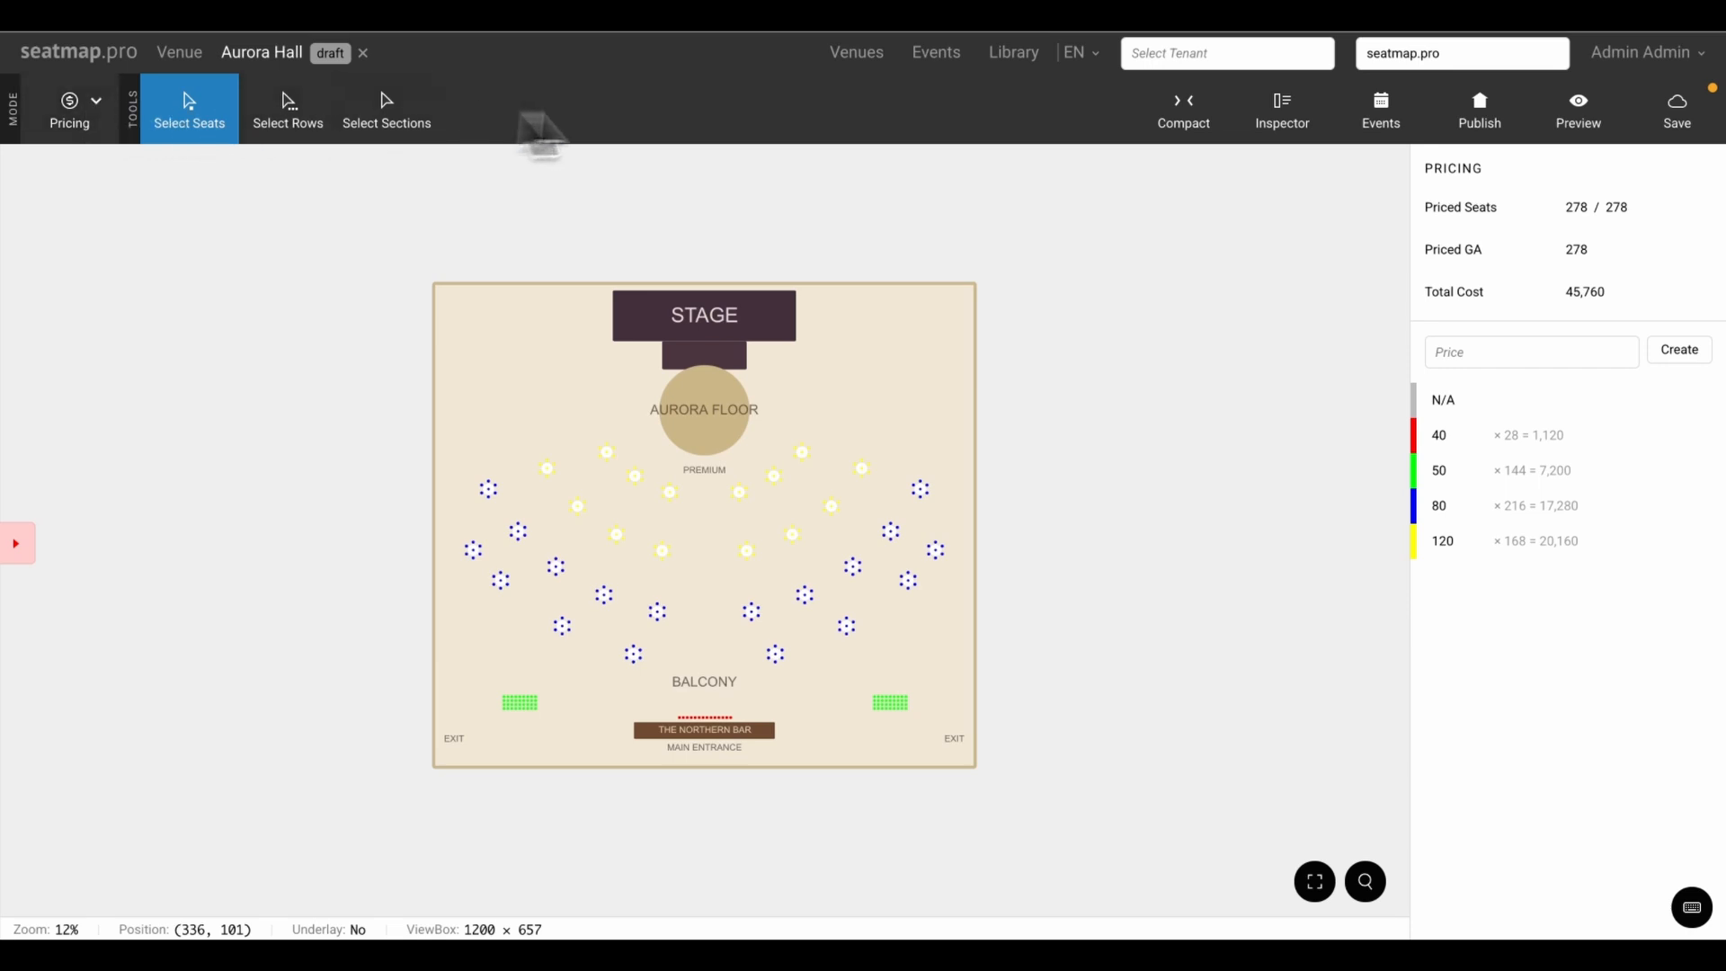
pyautogui.click(1679, 121)
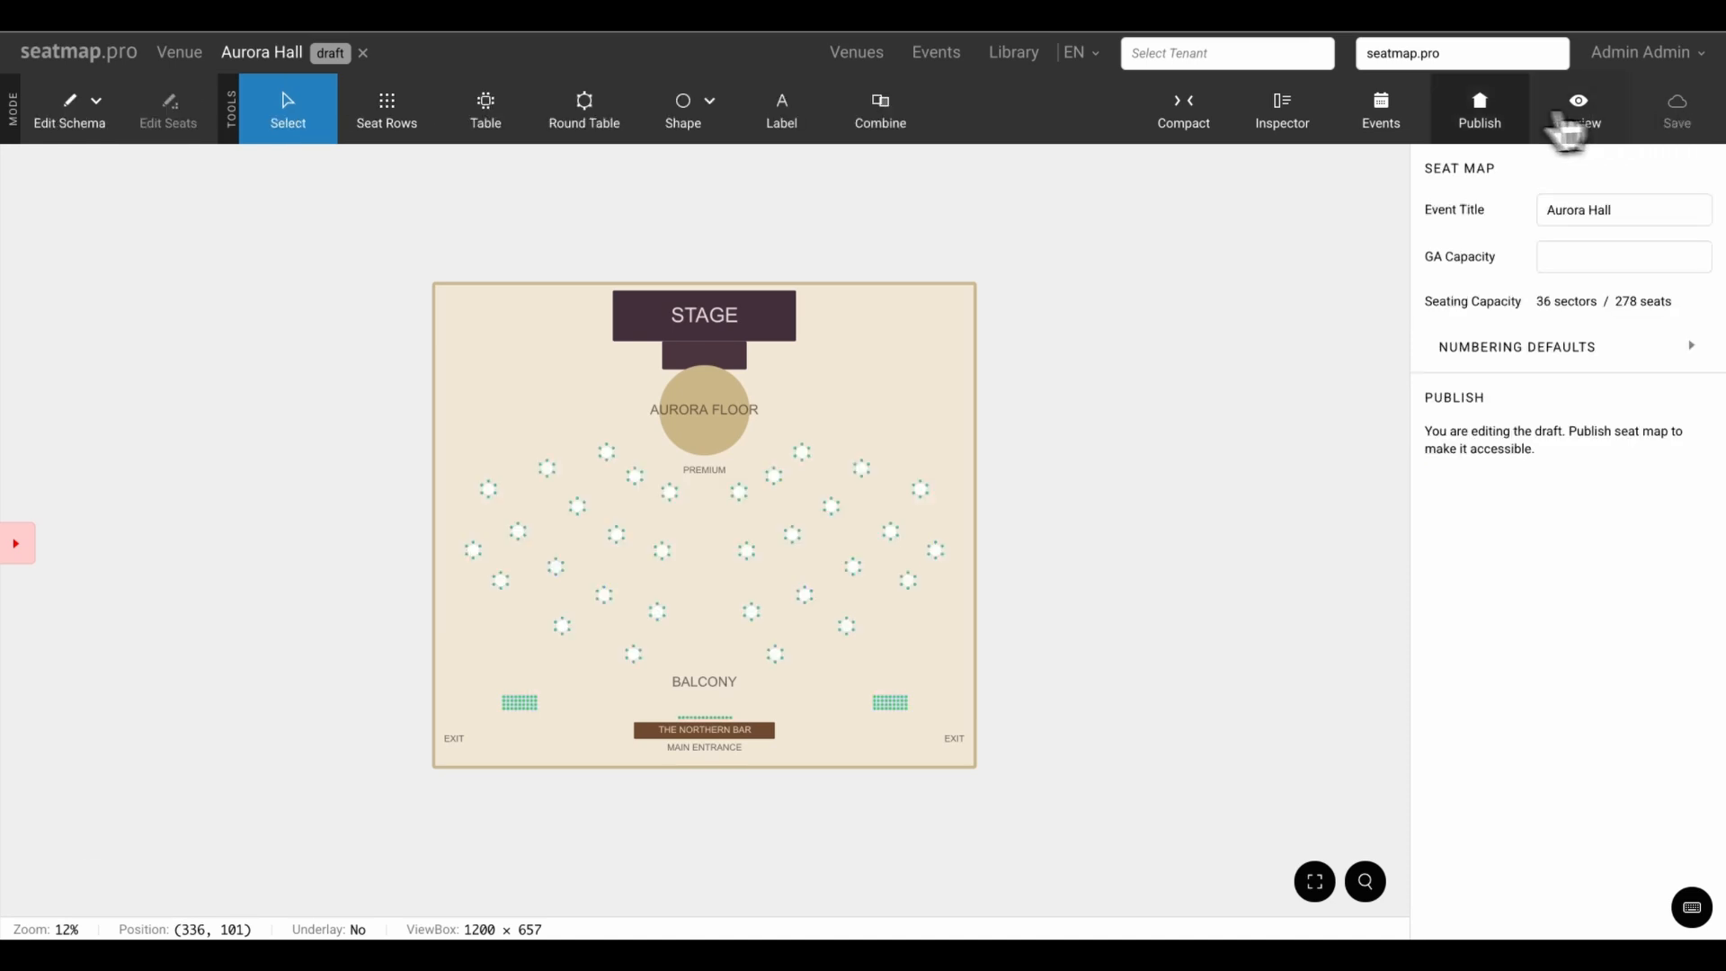
pyautogui.click(1482, 116)
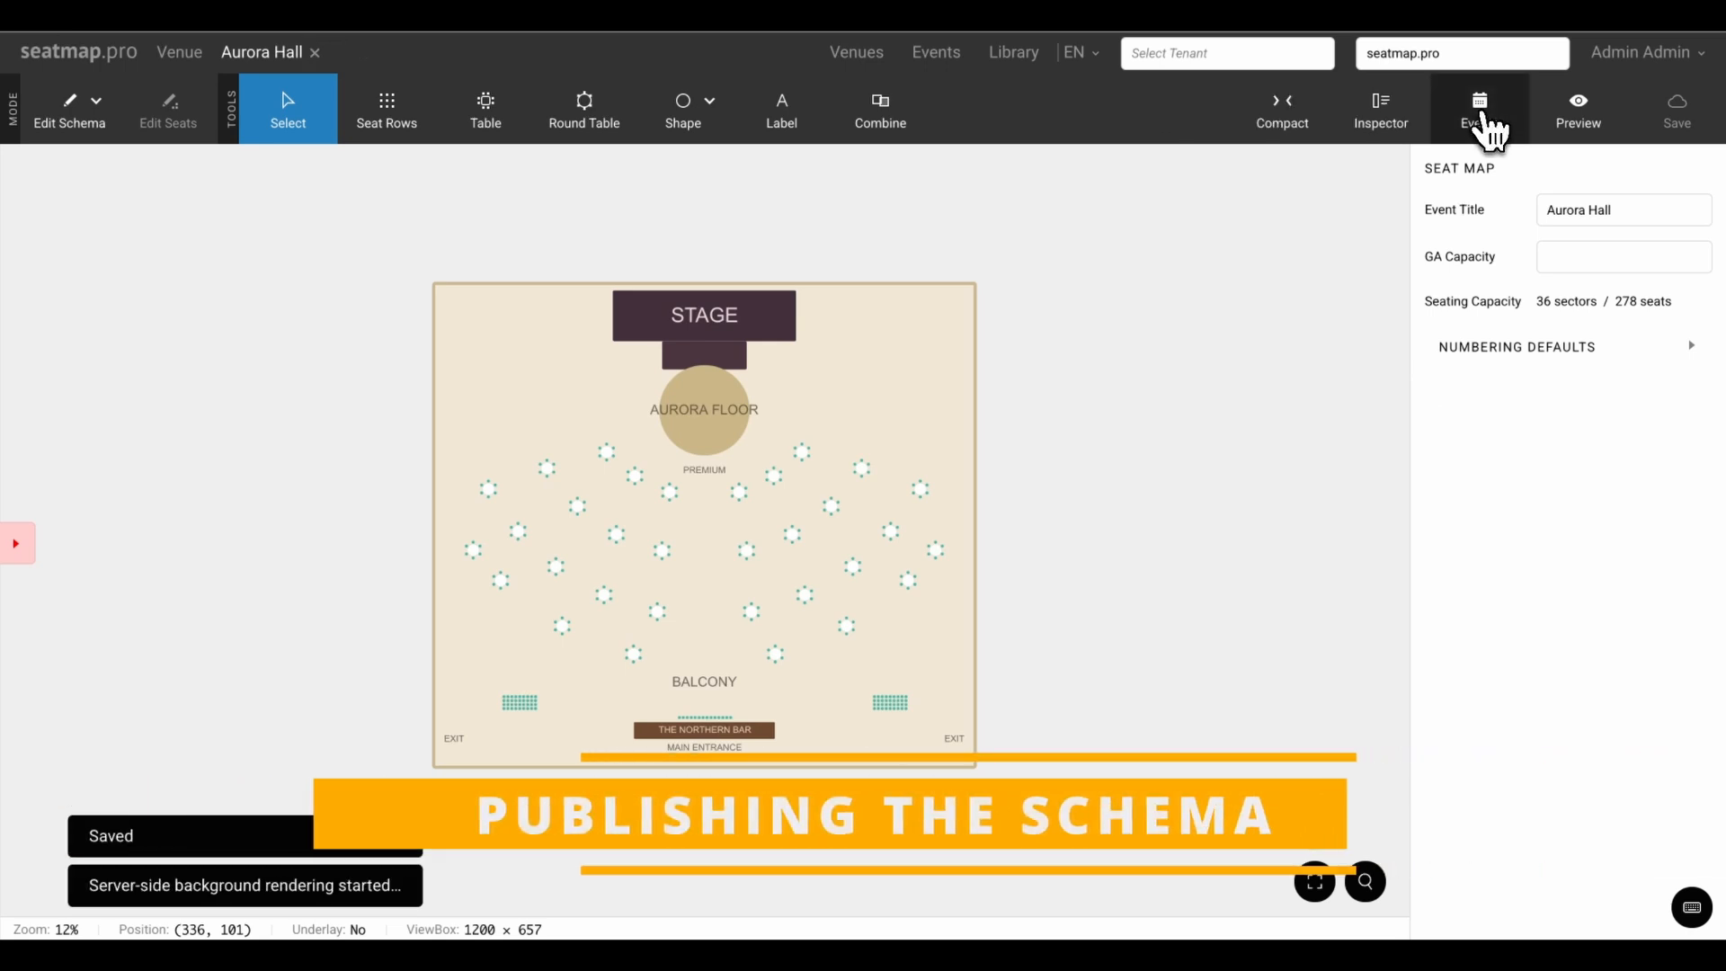